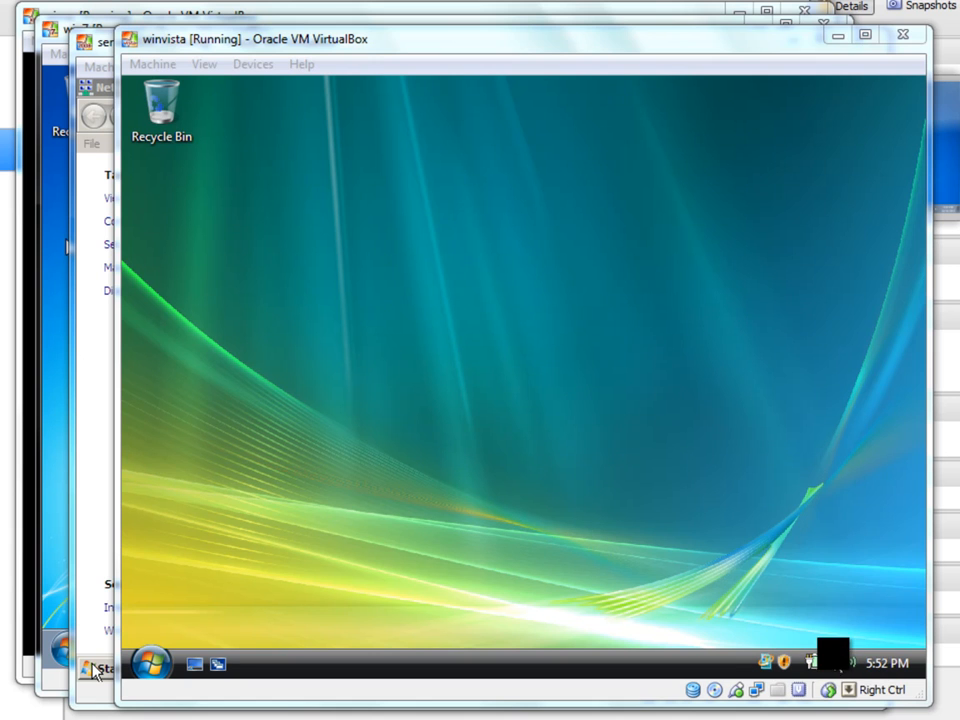
# In the winvista machine, open the Network and Sharing Center and go to its managed network connections.
pyautogui.click(833, 662)
pyautogui.click(829, 658)
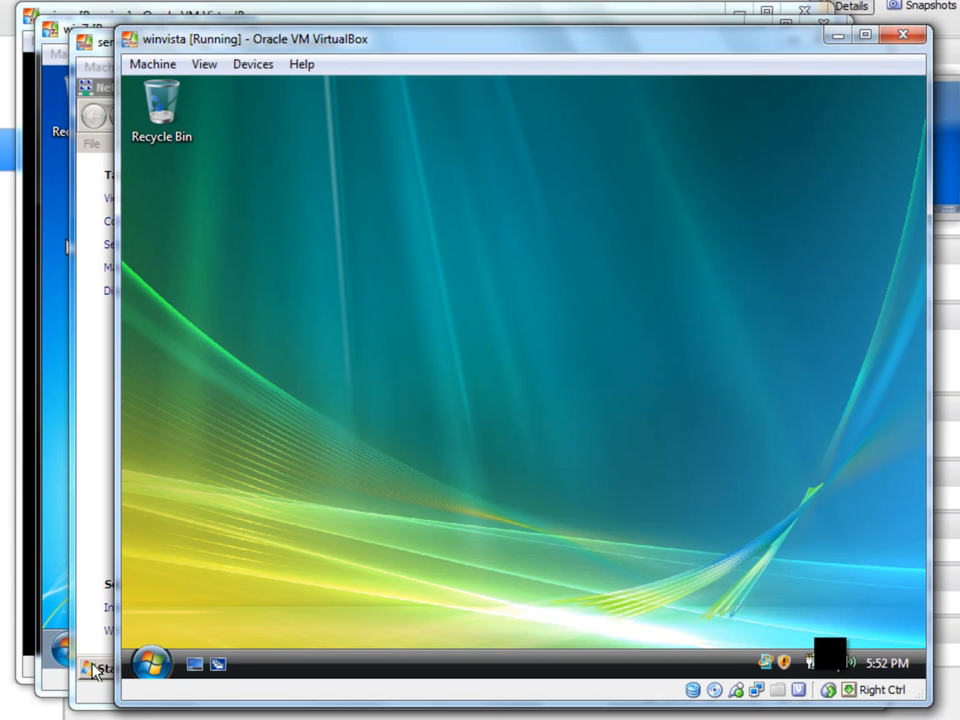
pyautogui.click(830, 659)
pyautogui.click(813, 631)
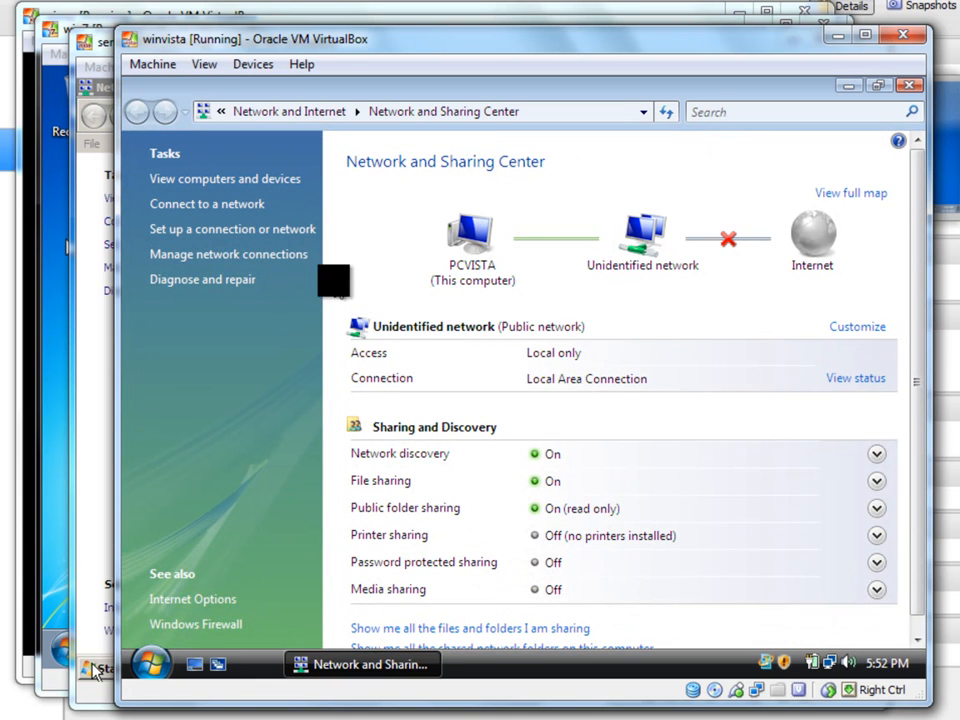
pyautogui.click(240, 204)
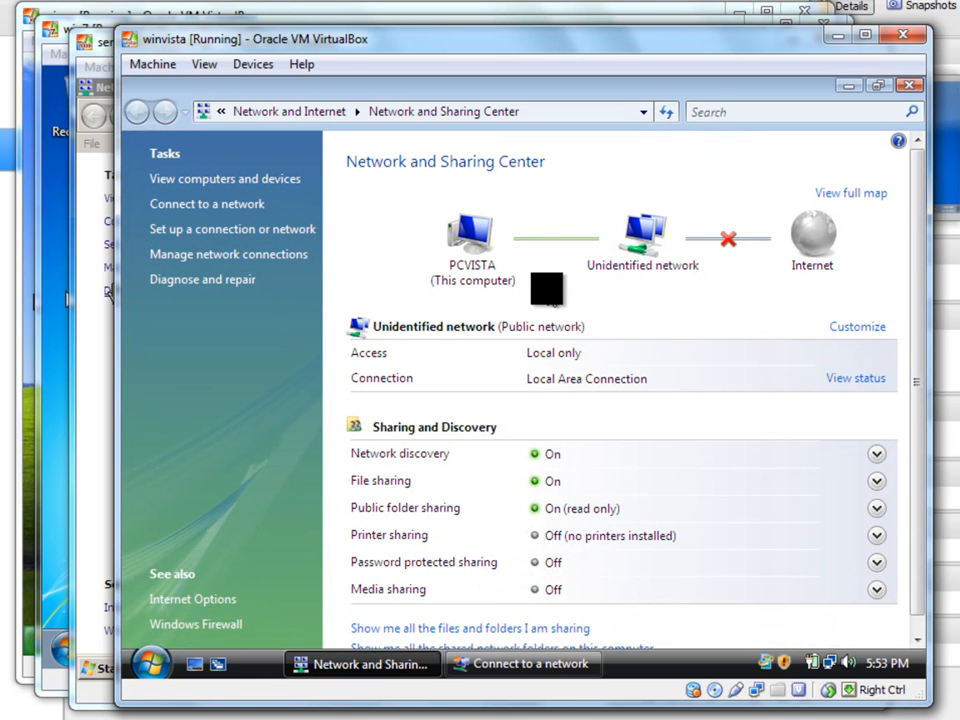
pyautogui.click(279, 256)
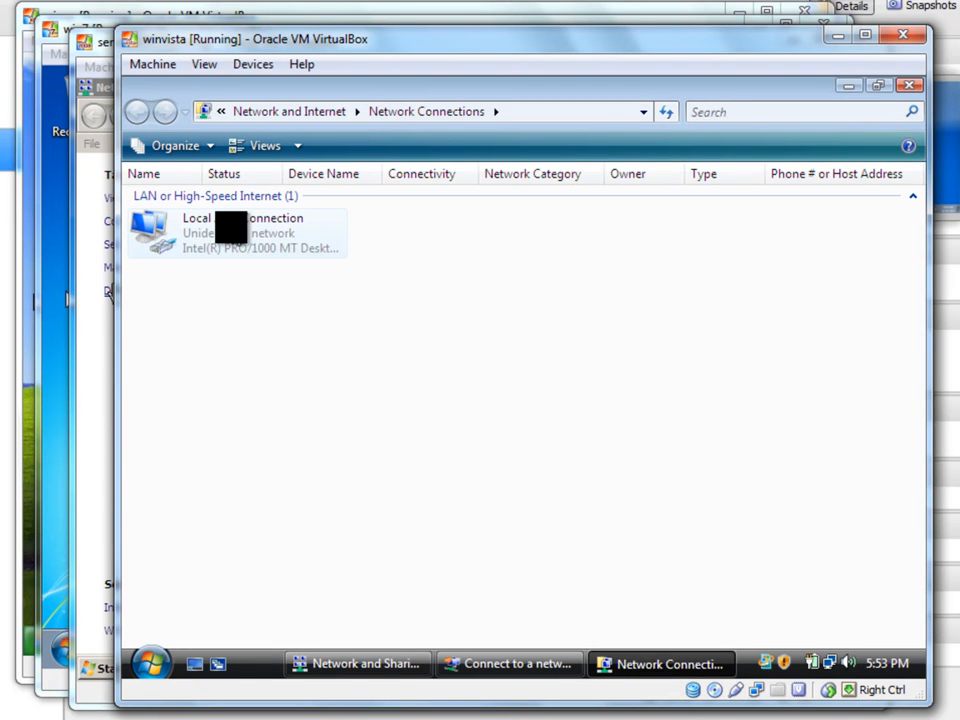
# Open the Internet Protocol Version 4 (TCP/IPv4) properties of the Local Area Connection, allowing the permission request.
pyautogui.doubleClick(231, 227)
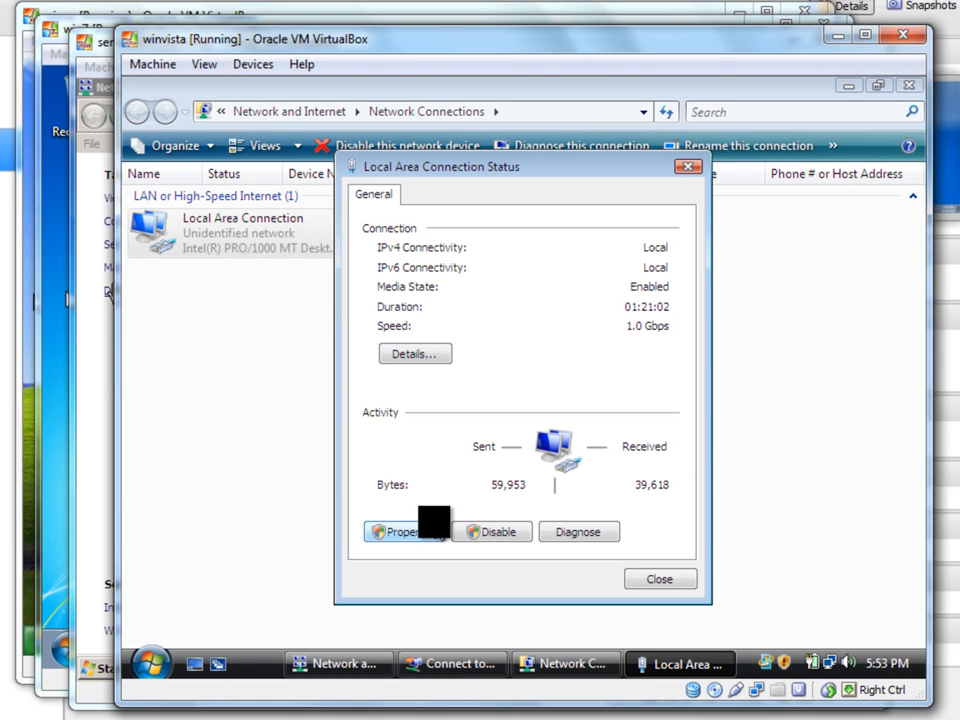
pyautogui.click(400, 531)
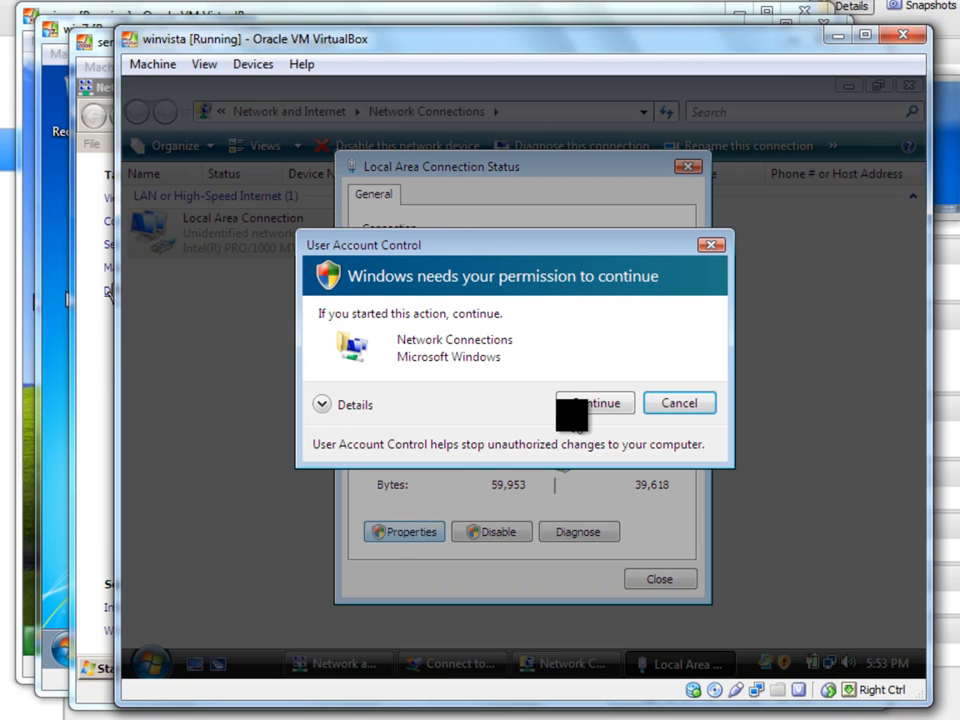
pyautogui.click(571, 404)
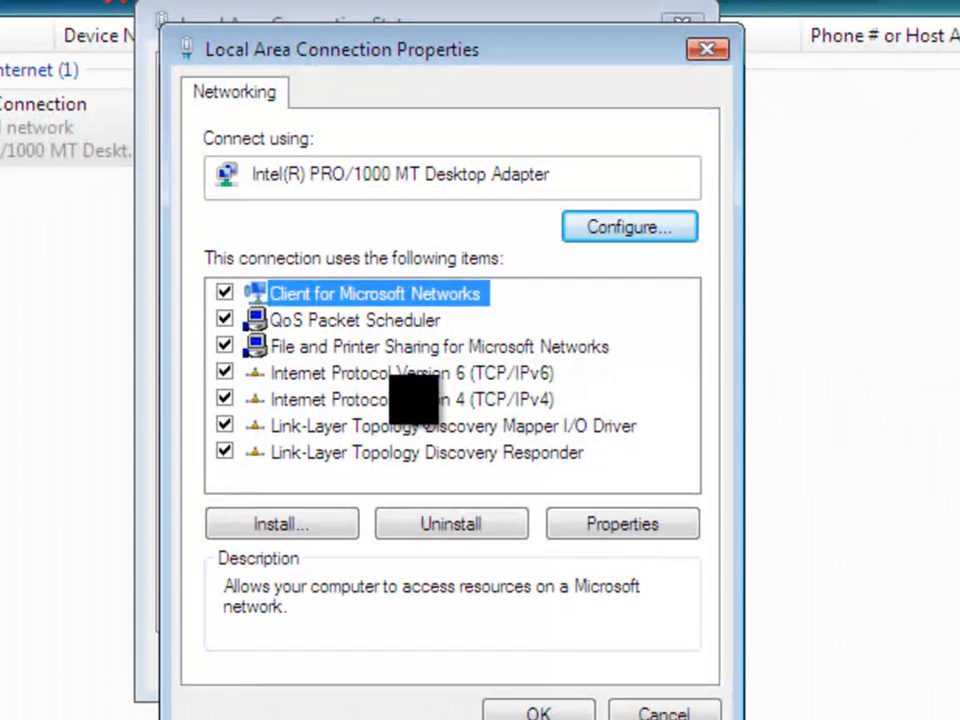
pyautogui.click(400, 401)
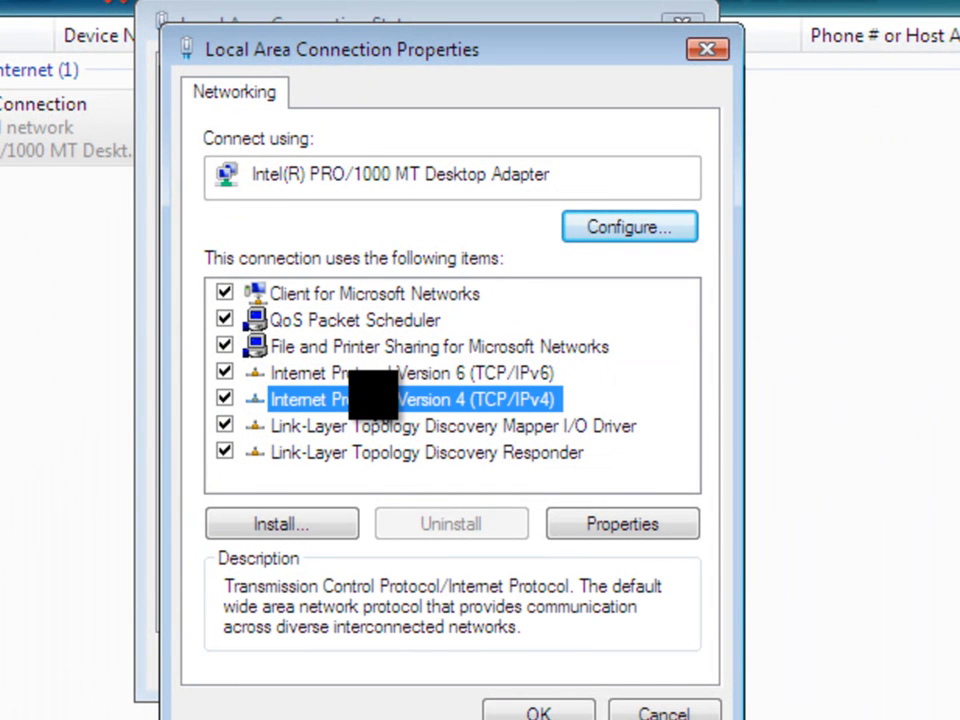
pyautogui.doubleClick(372, 397)
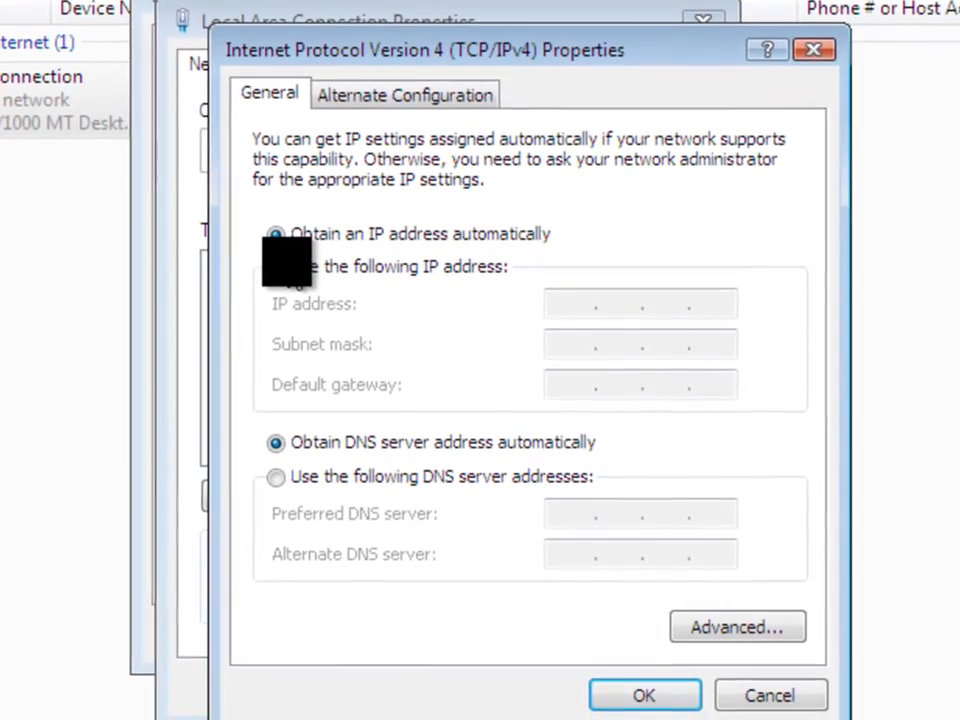
# Assign the static IP address 192.168.56.105 with subnet mask 255.255.255.0 to the connection.
pyautogui.click(276, 267)
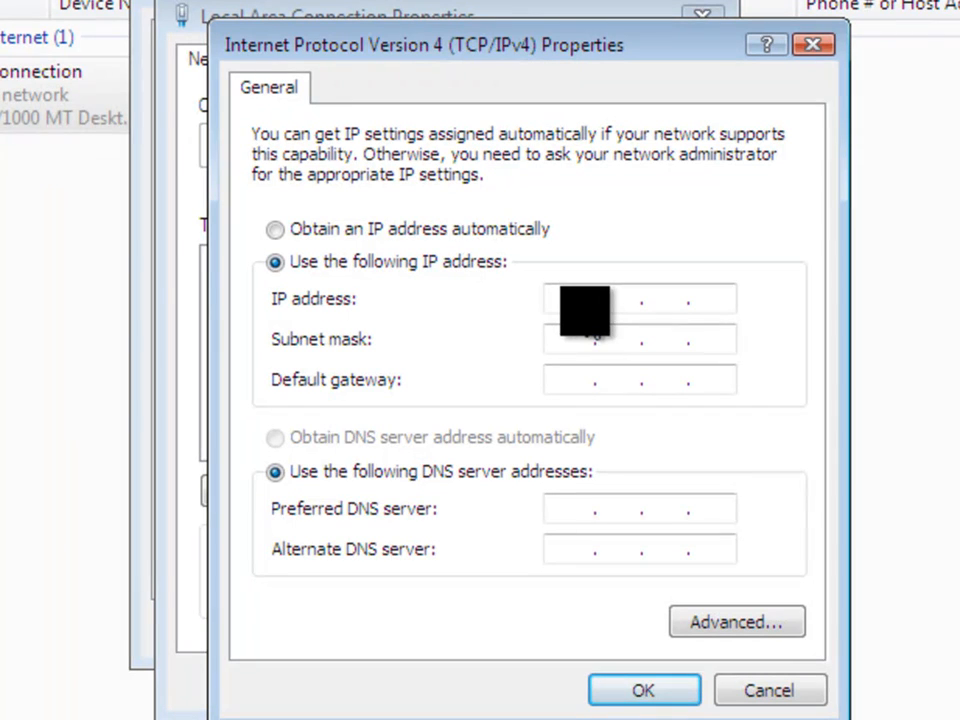
pyautogui.click(437, 236)
pyautogui.click(275, 263)
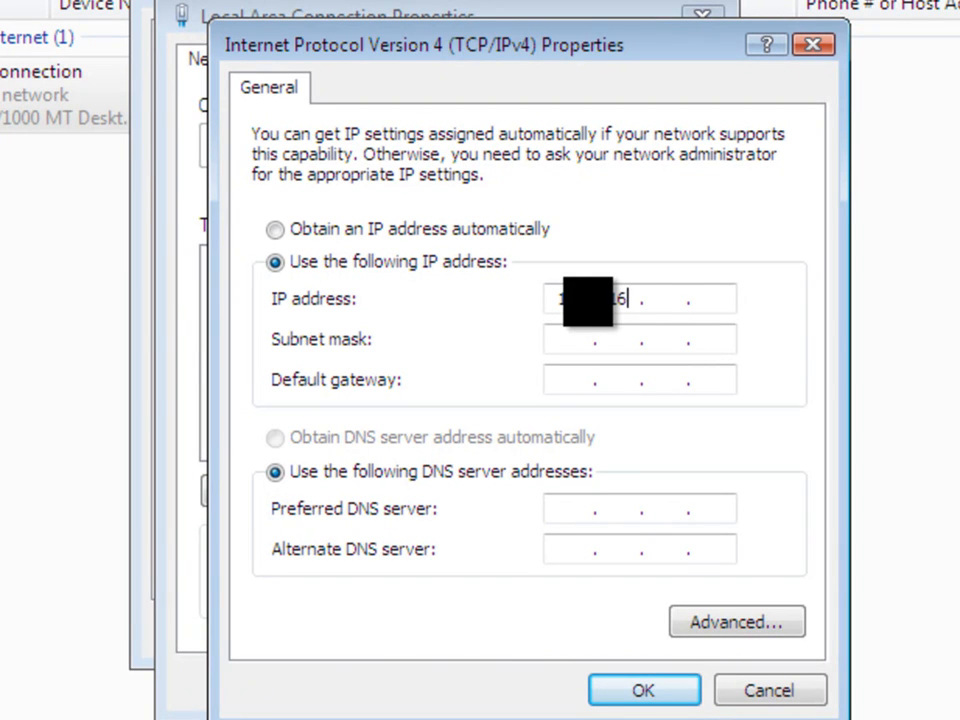
pyautogui.write('56 . 105')
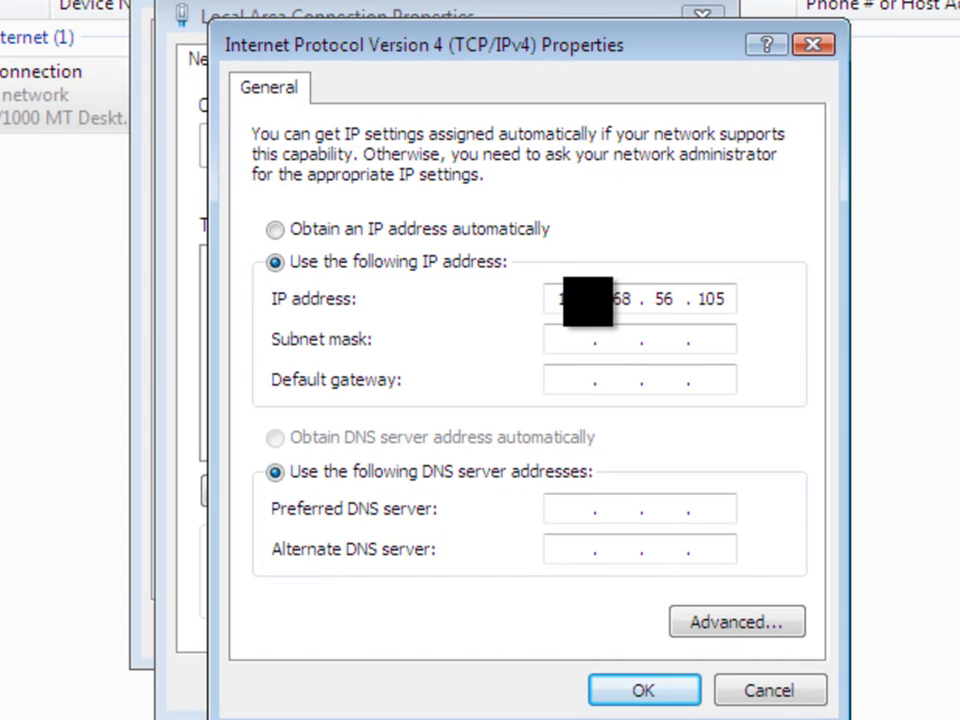
pyautogui.click(565, 340)
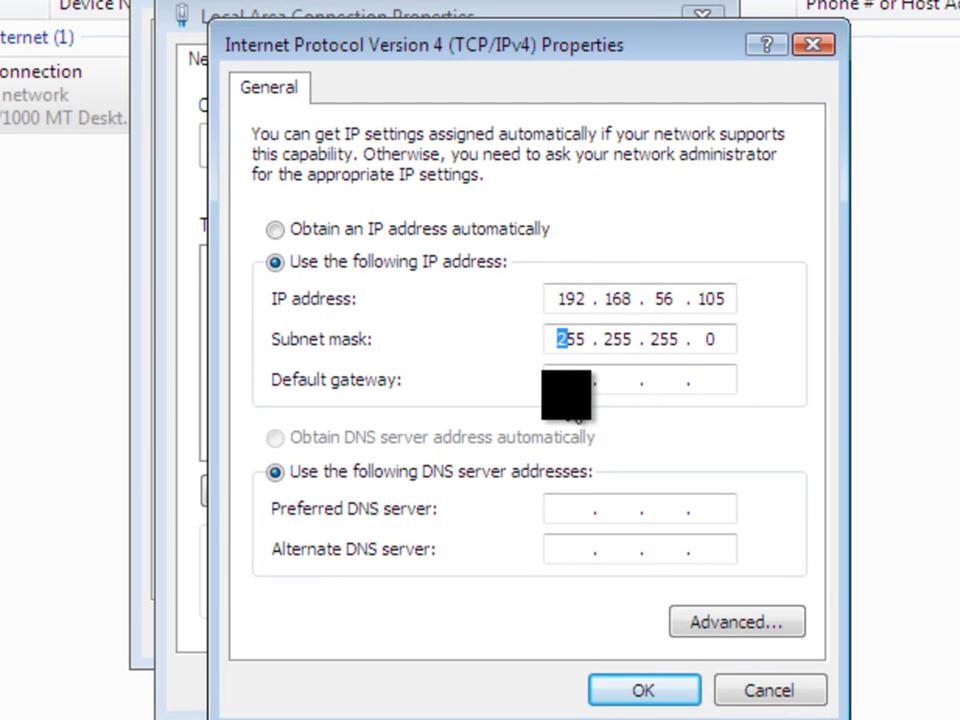
# Check the server machine's IPv4 address in its connection details and set the Vista connection's default gateway to 192.168.56.101.
pyautogui.click(569, 380)
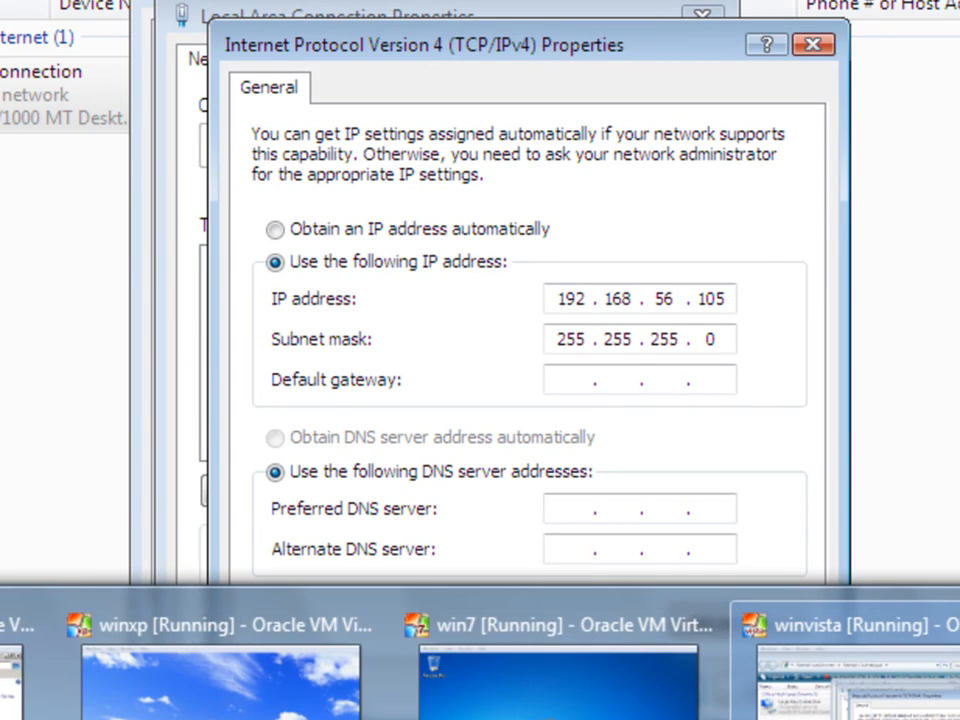
pyautogui.click(14, 680)
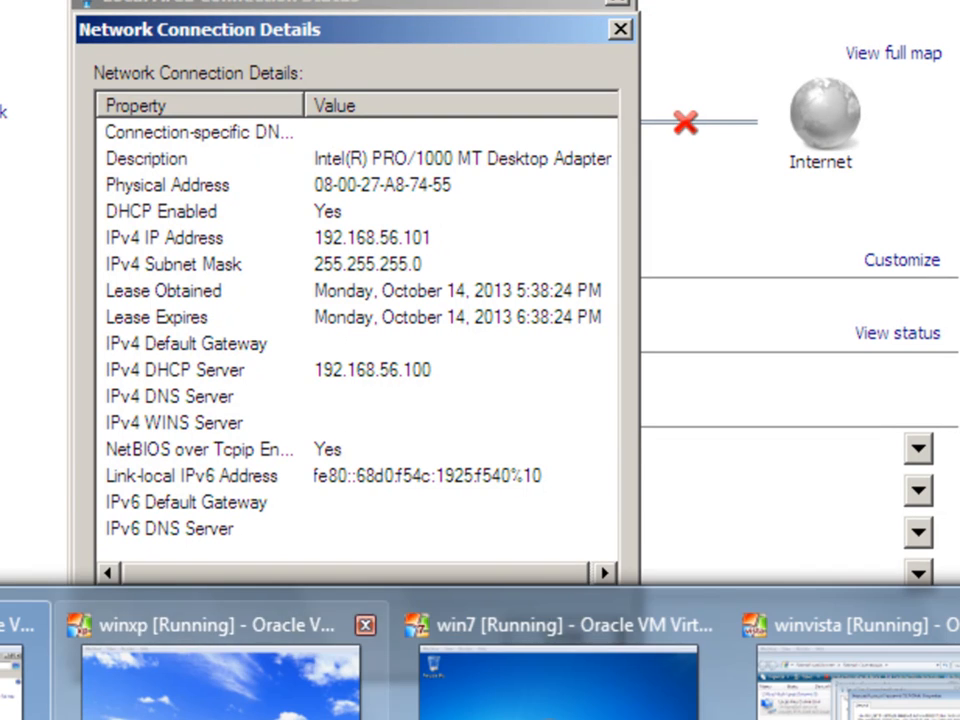
pyautogui.click(917, 707)
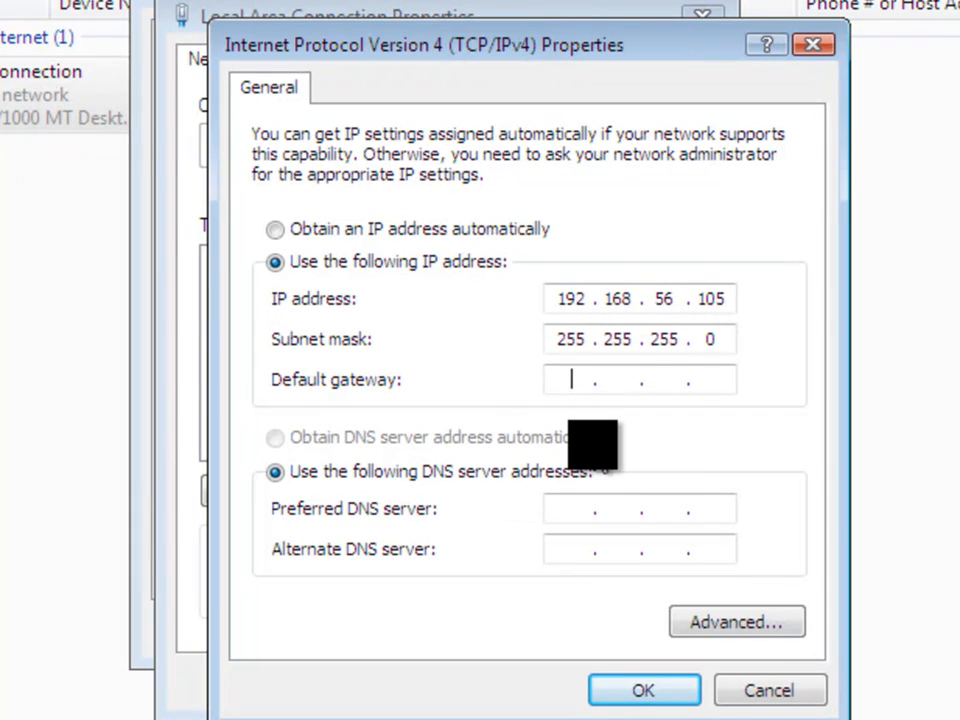
pyautogui.write('192 . 168 .')
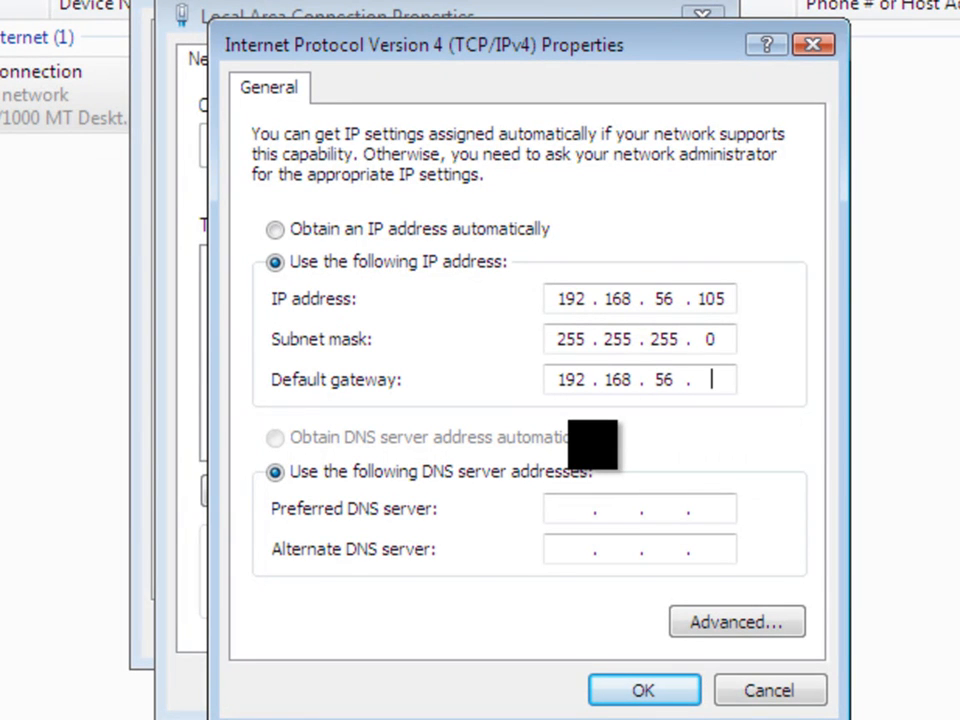
pyautogui.write('56 . 101')
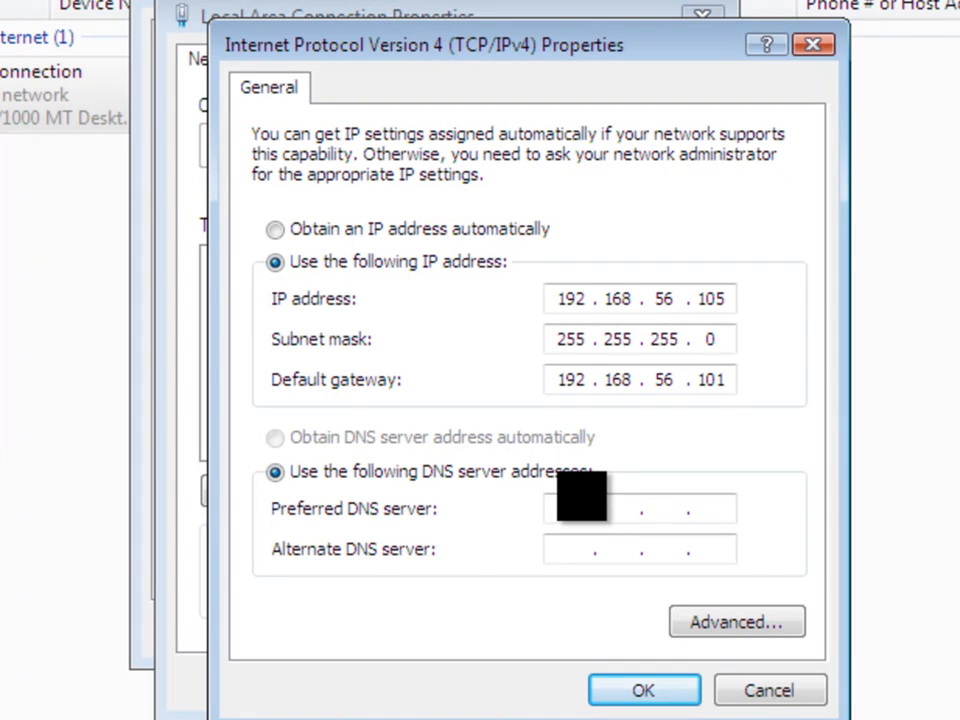
# Set the preferred DNS server to 192.168.56.101, apply the connection settings and close its dialogs.
pyautogui.write('68 . 56 . 101')
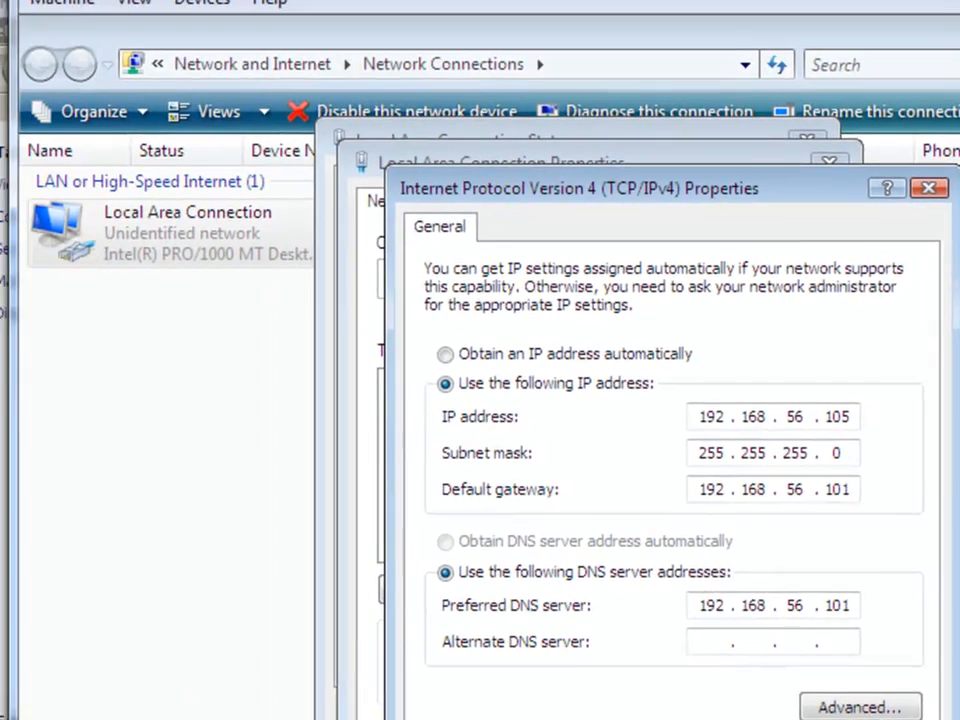
pyautogui.press('Return')
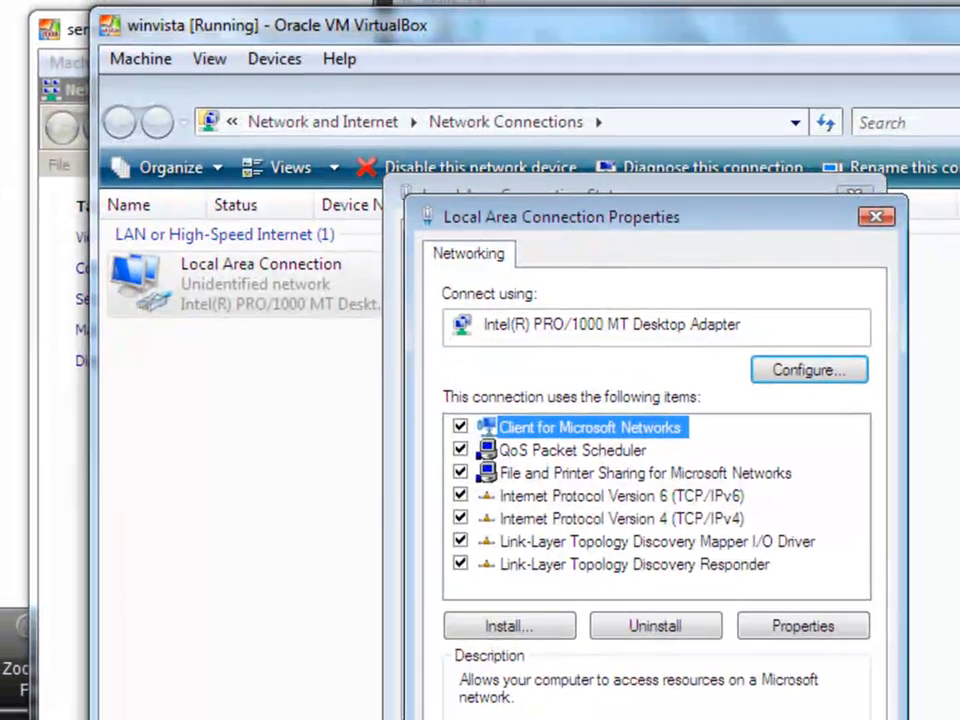
pyautogui.press('Return')
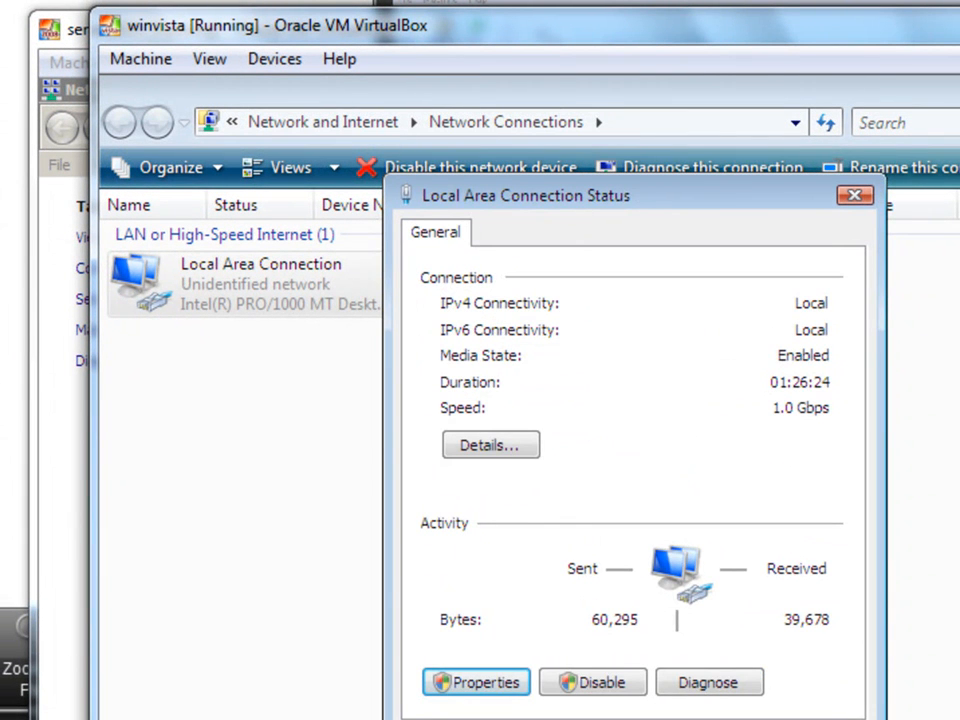
pyautogui.press('Escape')
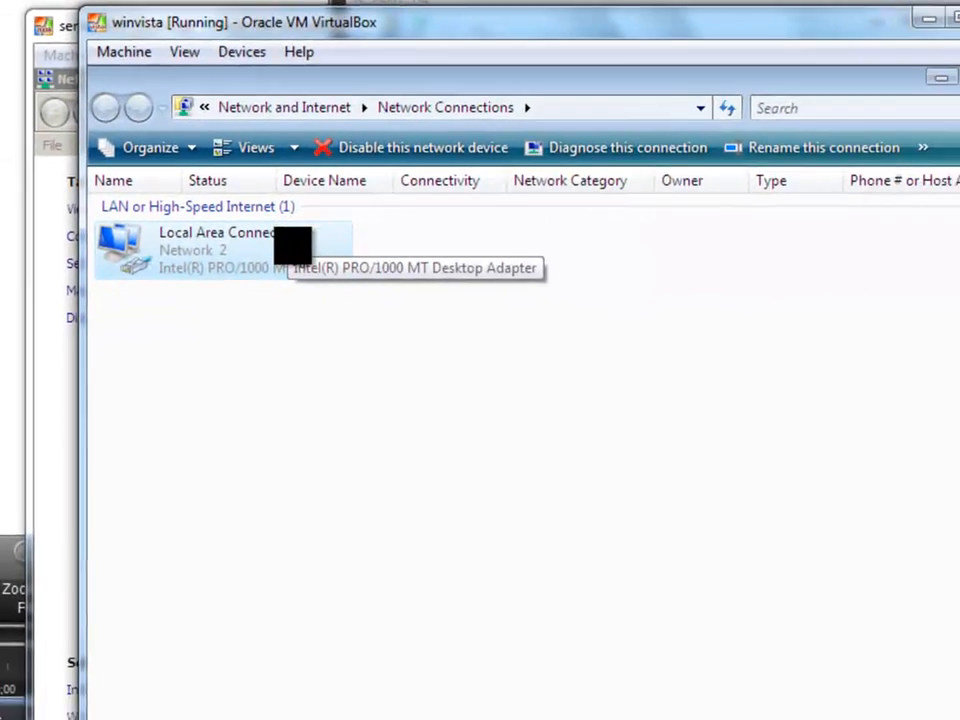
# Open the computer's system properties and bring up the Computer Name/Domain Changes dialog, allowing the permission request.
pyautogui.click(124, 719)
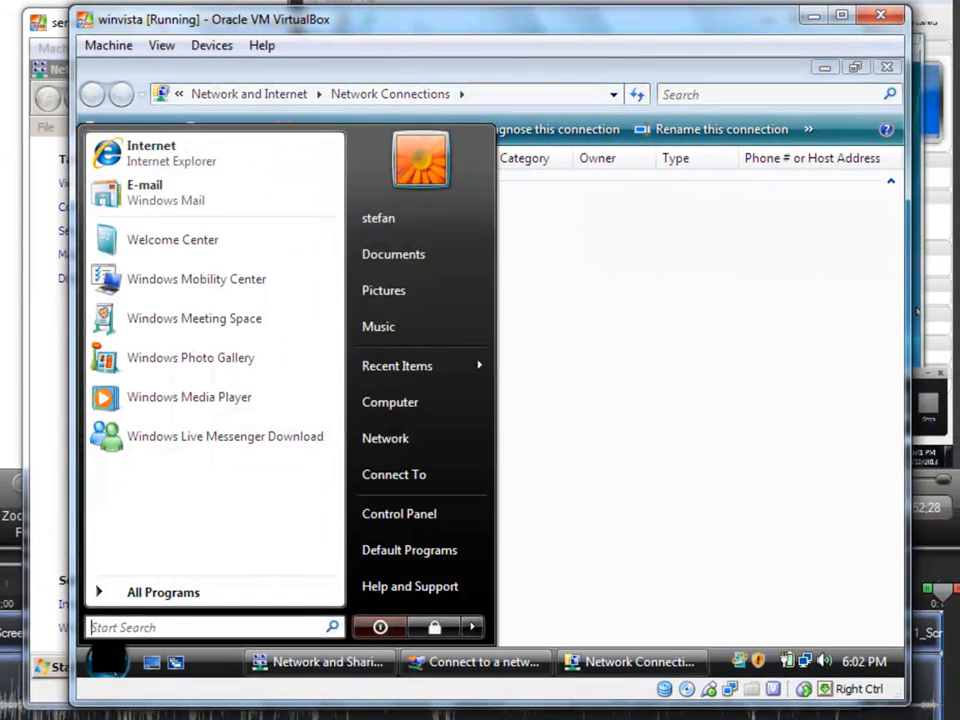
pyautogui.click(392, 405)
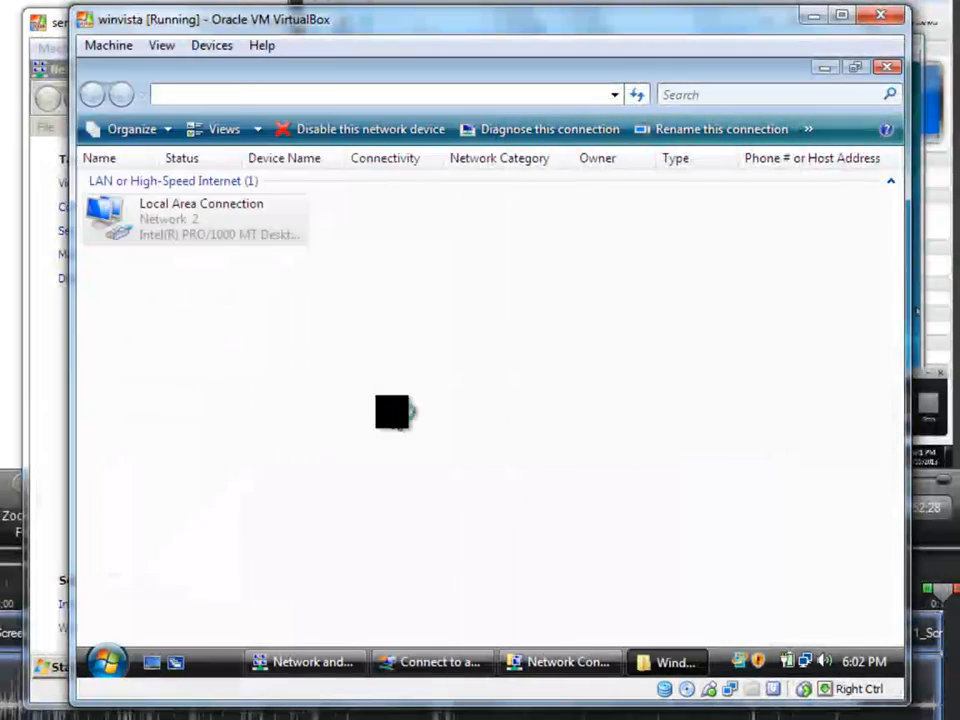
pyautogui.rightClick(358, 410)
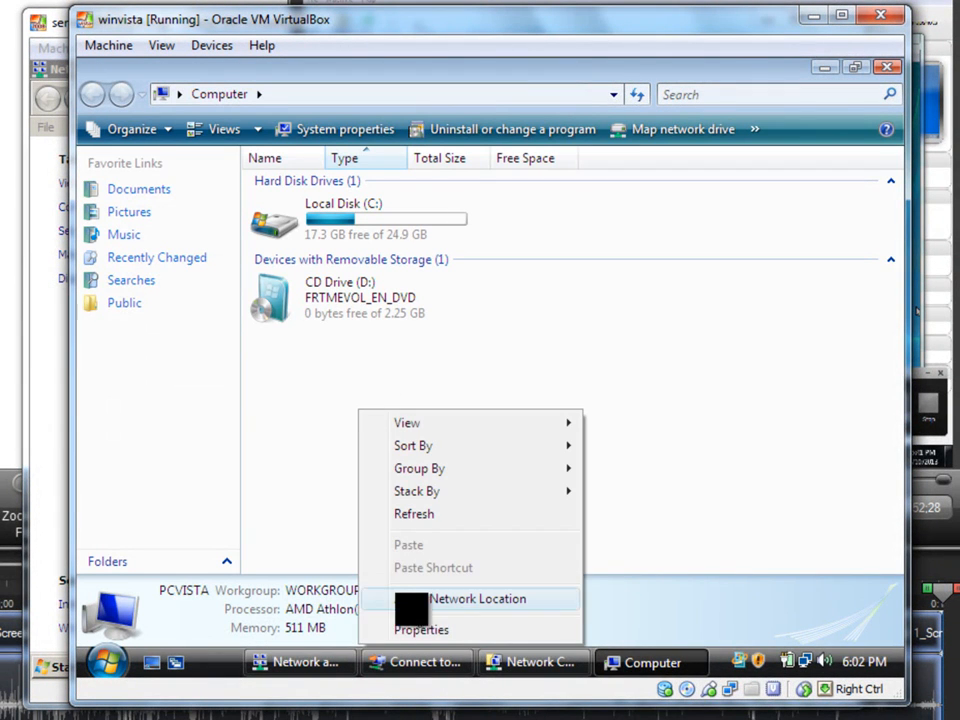
pyautogui.click(420, 628)
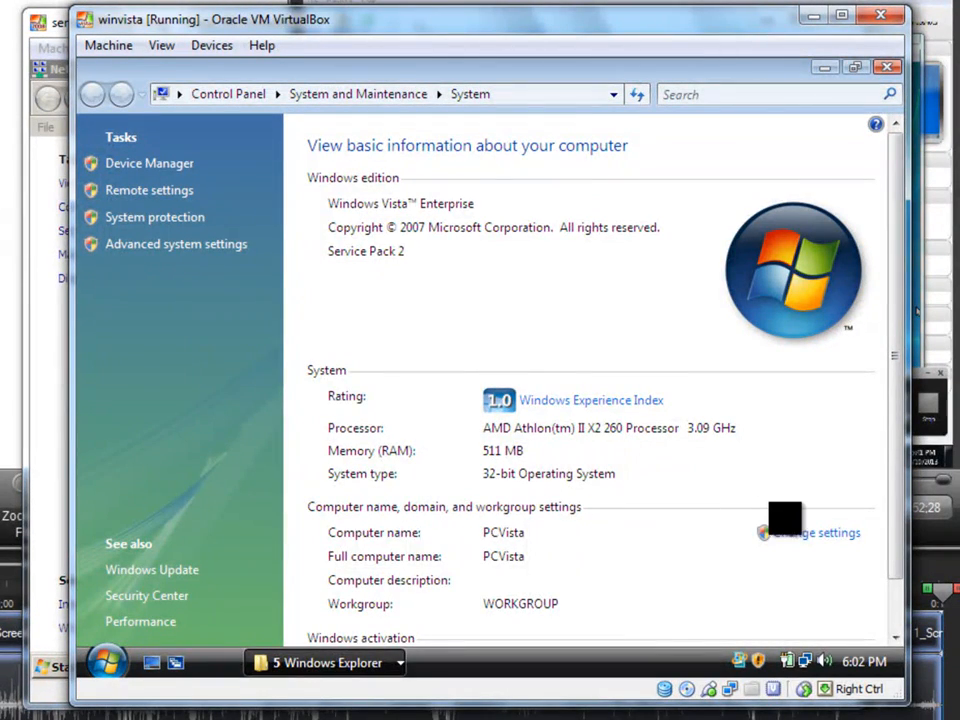
pyautogui.click(785, 535)
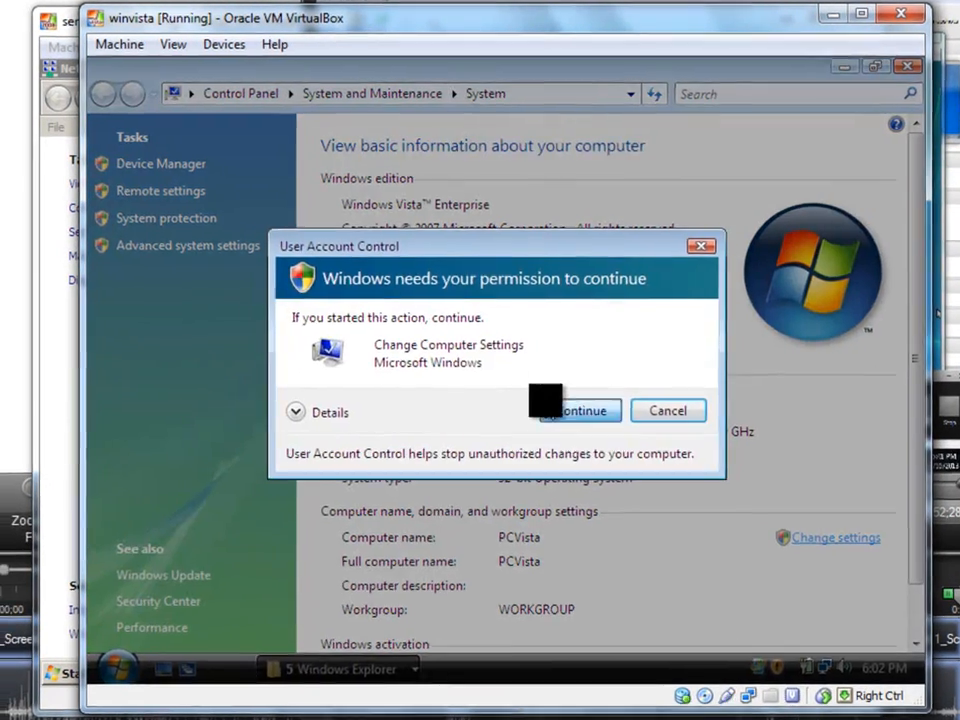
pyautogui.click(550, 405)
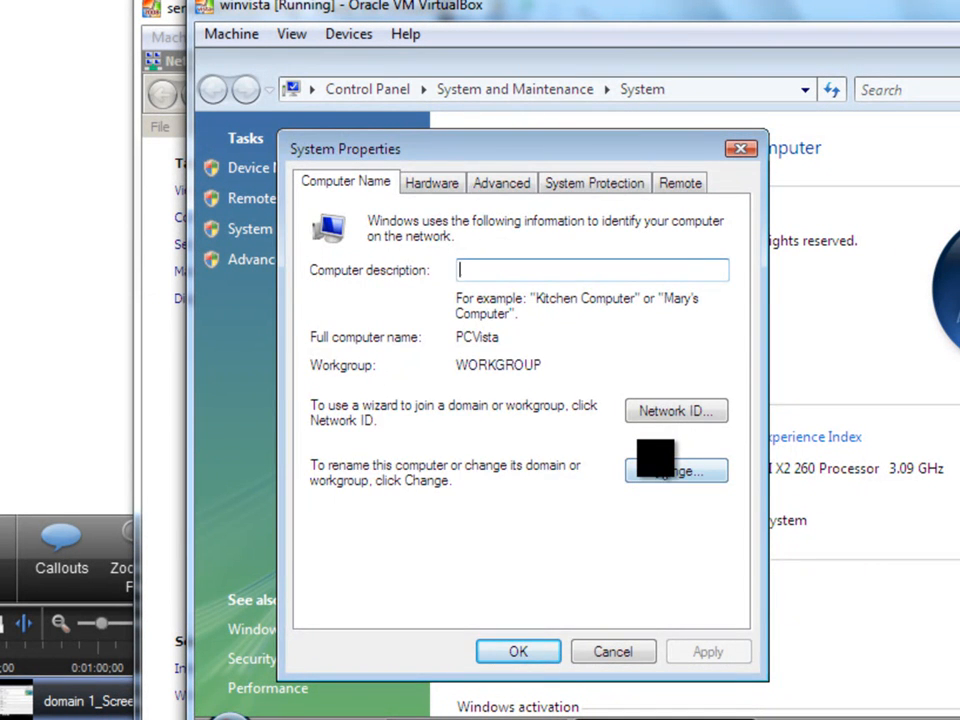
pyautogui.click(690, 471)
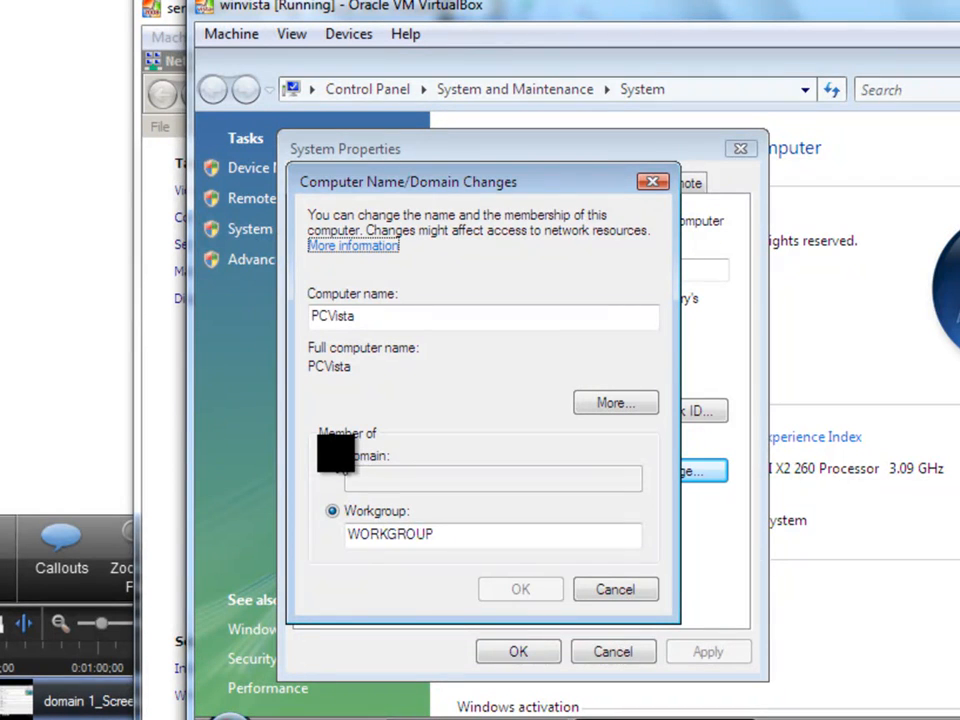
# Change the computer's membership from workgroup to the domain stefan.com and submit the change.
pyautogui.click(332, 456)
pyautogui.click(375, 476)
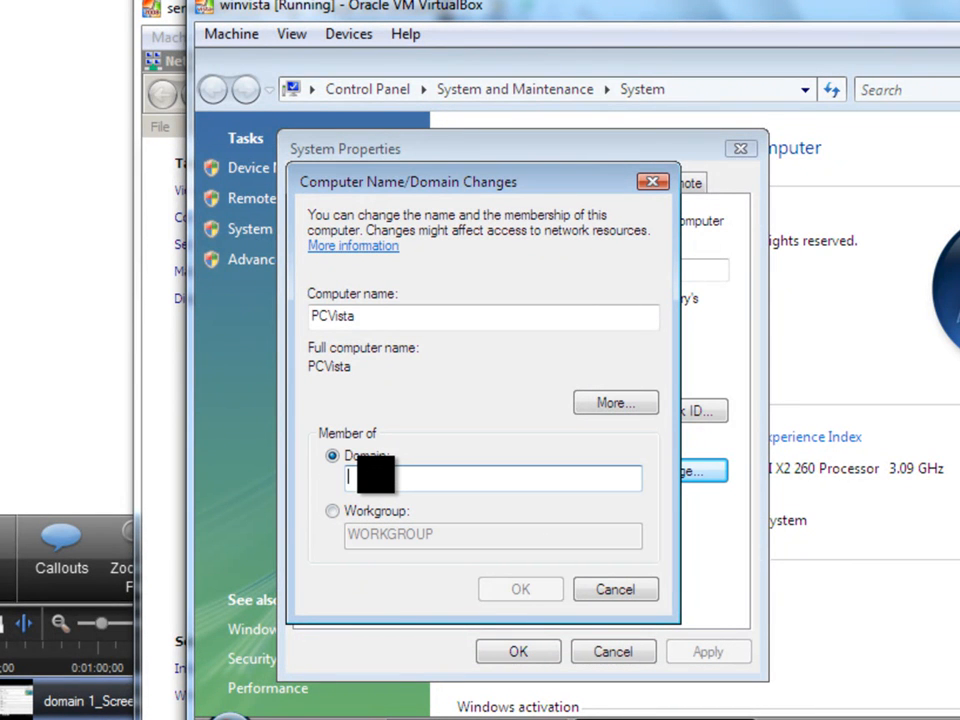
pyautogui.write('stefan.com')
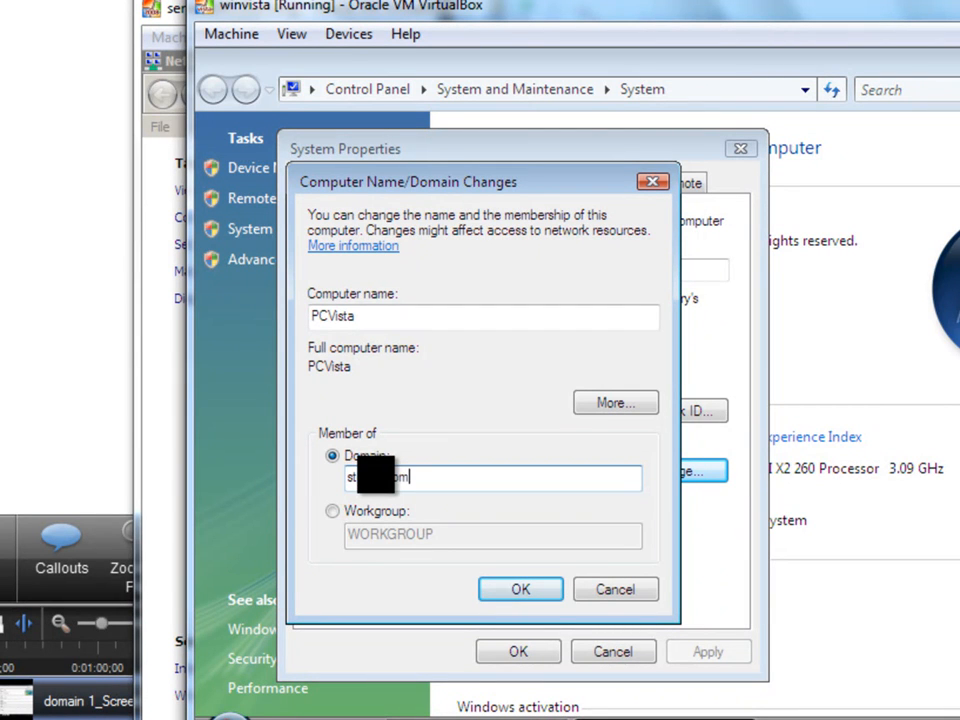
pyautogui.click(516, 585)
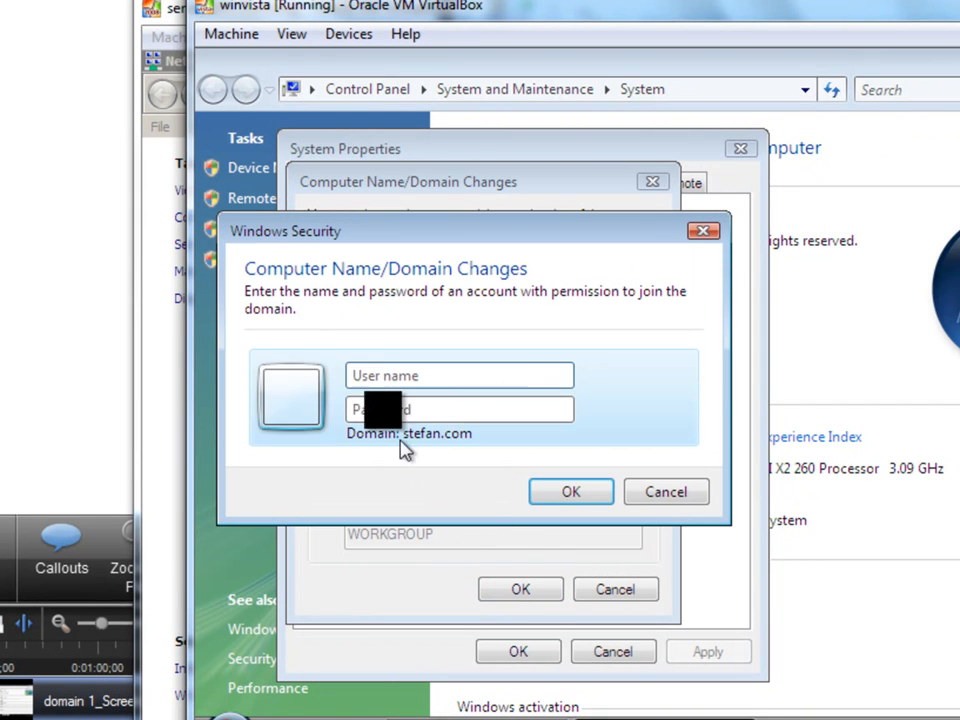
# Authorise the domain join by entering the domain administrator's user name and the account password.
pyautogui.click(424, 375)
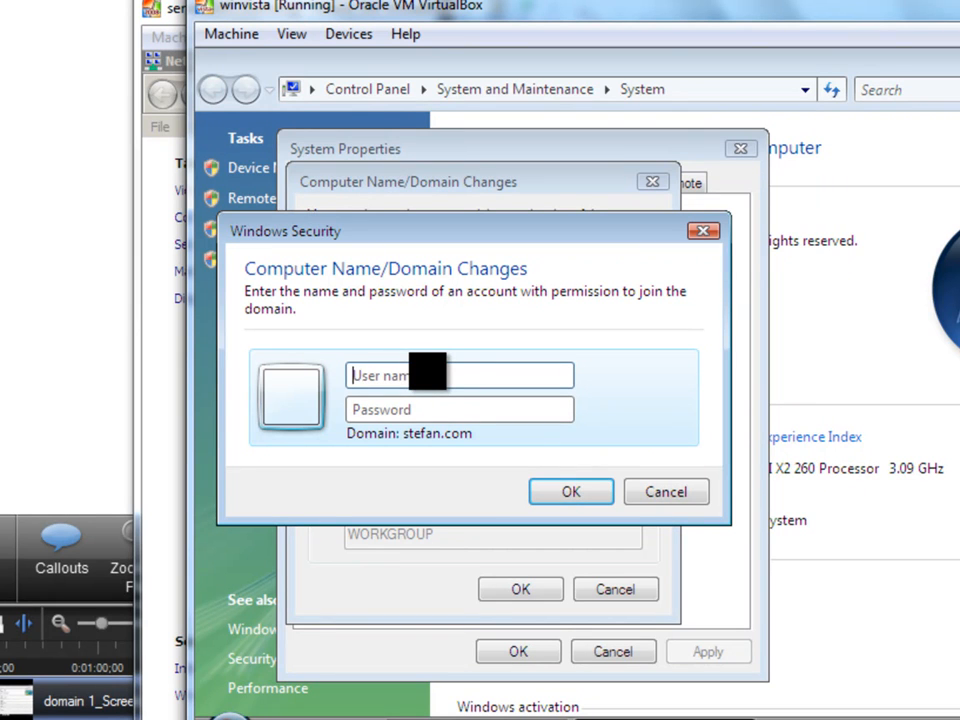
pyautogui.write('A')
pyautogui.click(399, 410)
pyautogui.write('••')
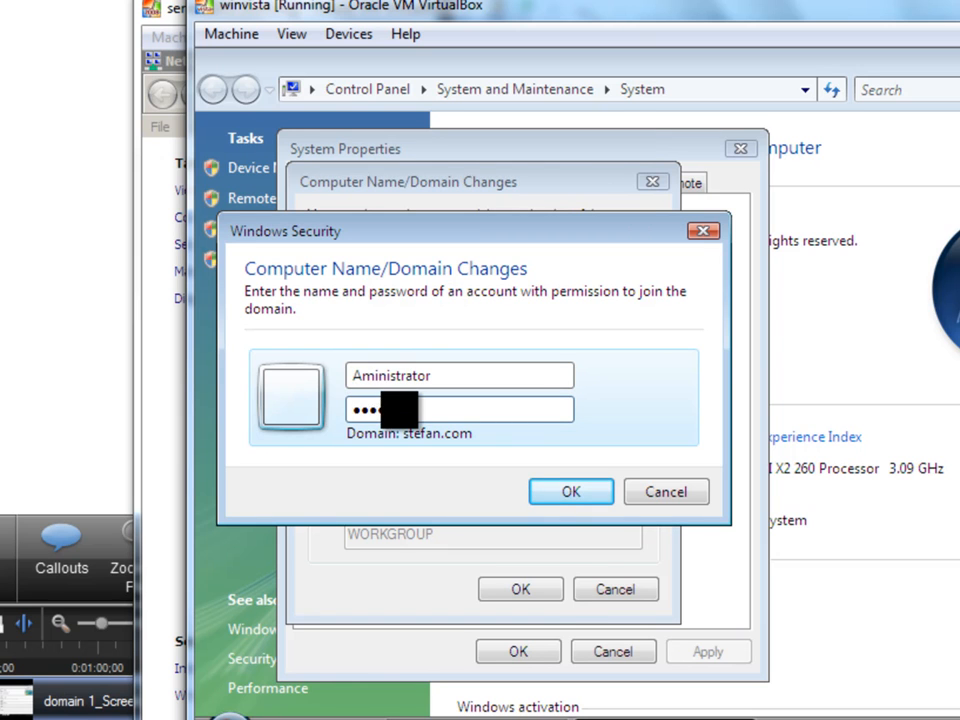
pyautogui.press('Return')
pyautogui.write('•')
pyautogui.click(578, 489)
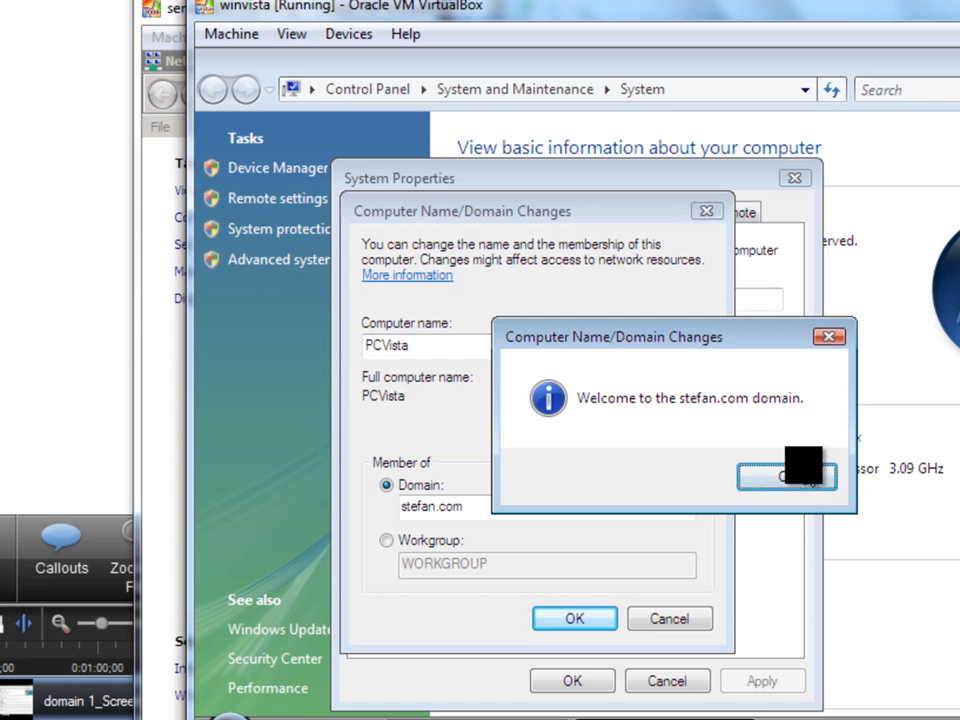
# Acknowledge the domain welcome and restart notices, close System Properties and restart the Vista virtual machine.
pyautogui.click(787, 477)
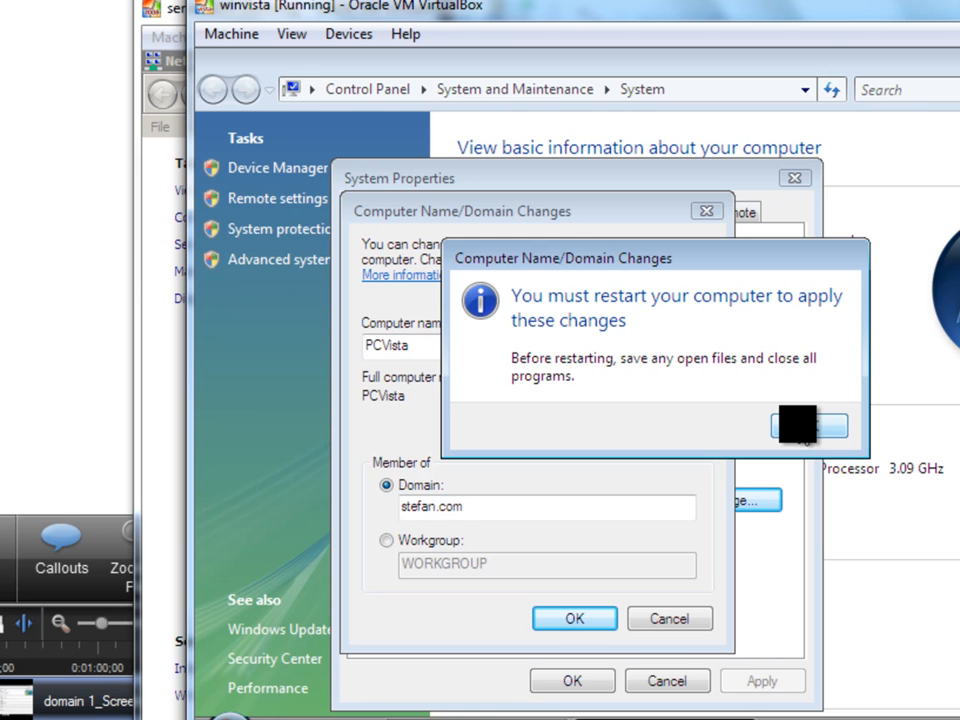
pyautogui.click(797, 424)
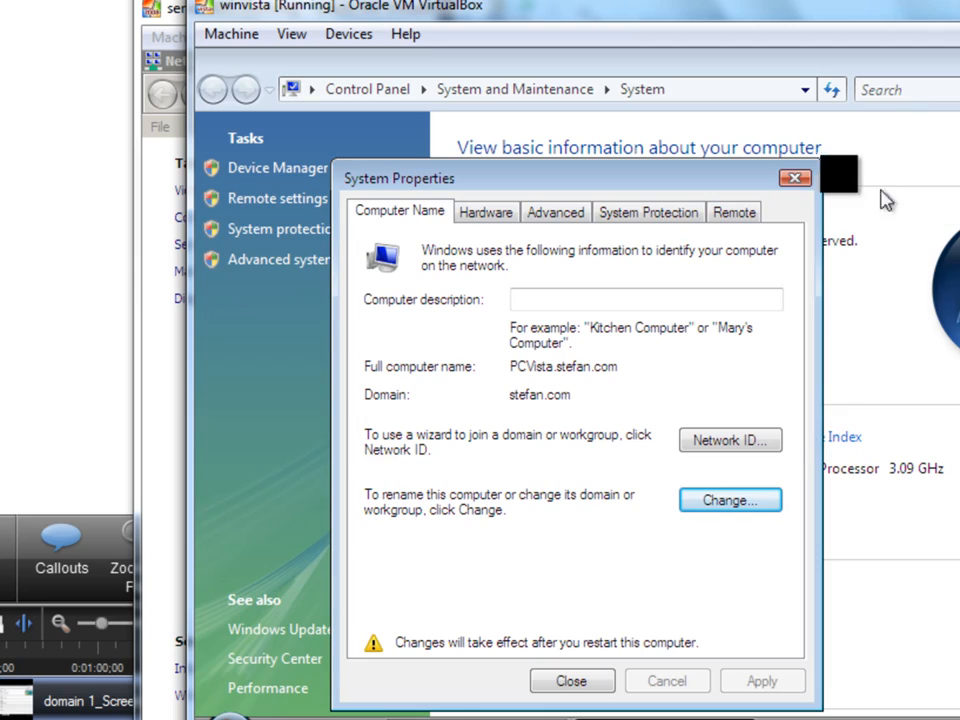
pyautogui.click(796, 177)
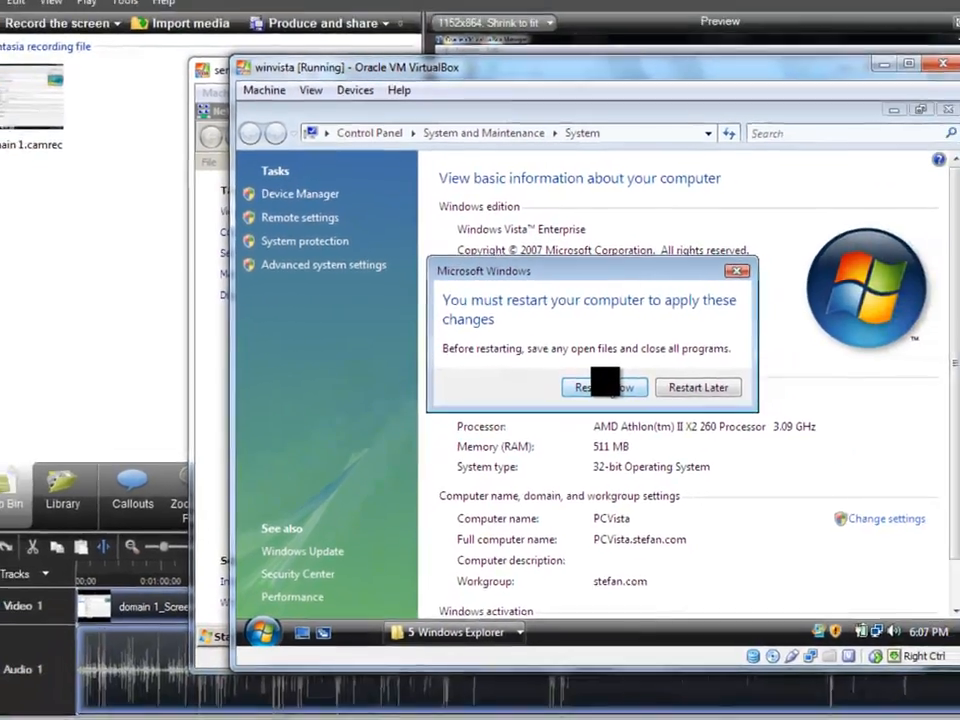
pyautogui.click(605, 386)
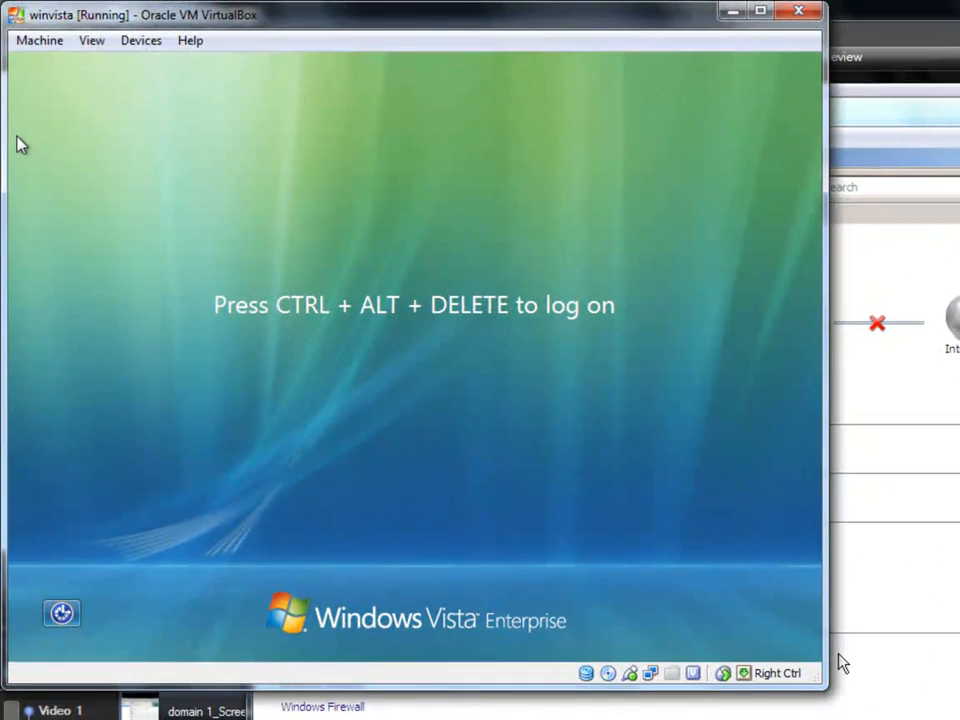
# Send Ctrl-Alt-Del to the virtual machine and switch the logon screen to Other User.
pyautogui.click(40, 41)
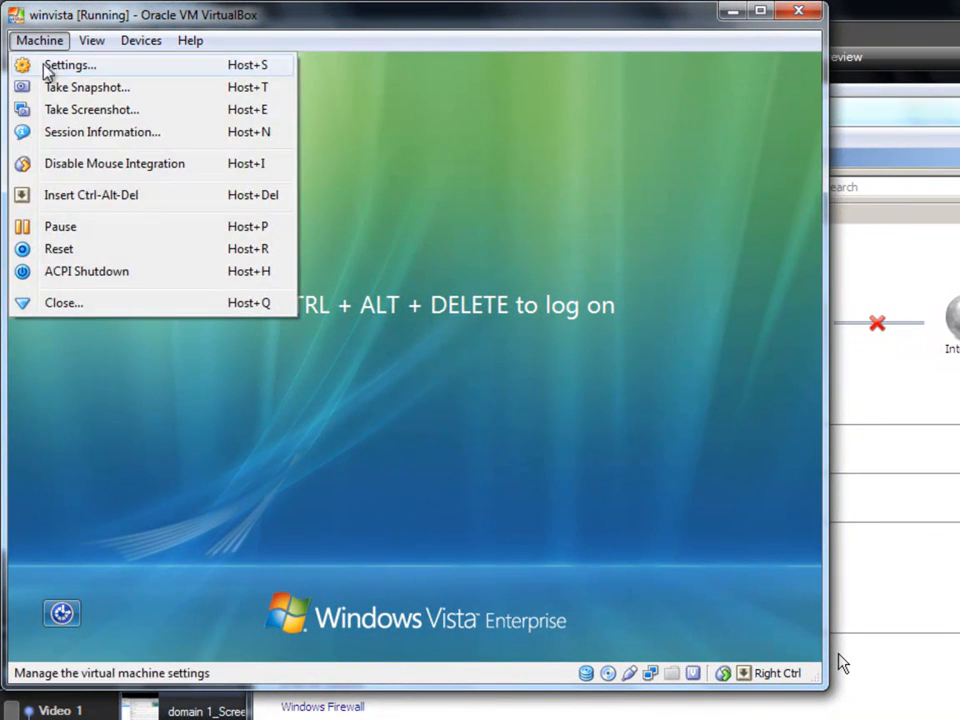
pyautogui.click(100, 195)
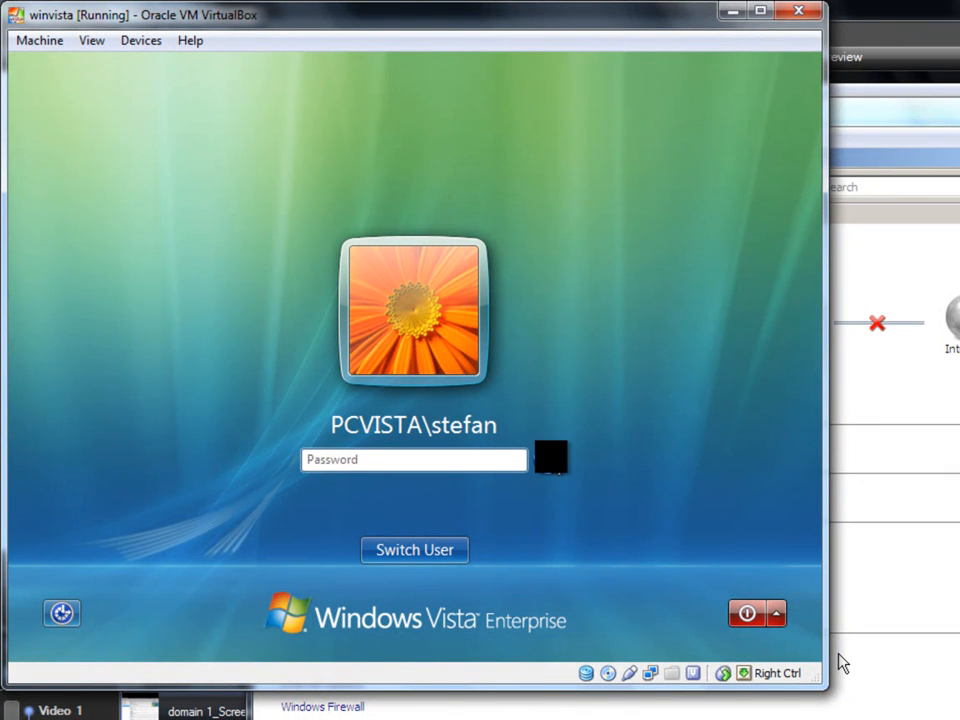
pyautogui.click(405, 550)
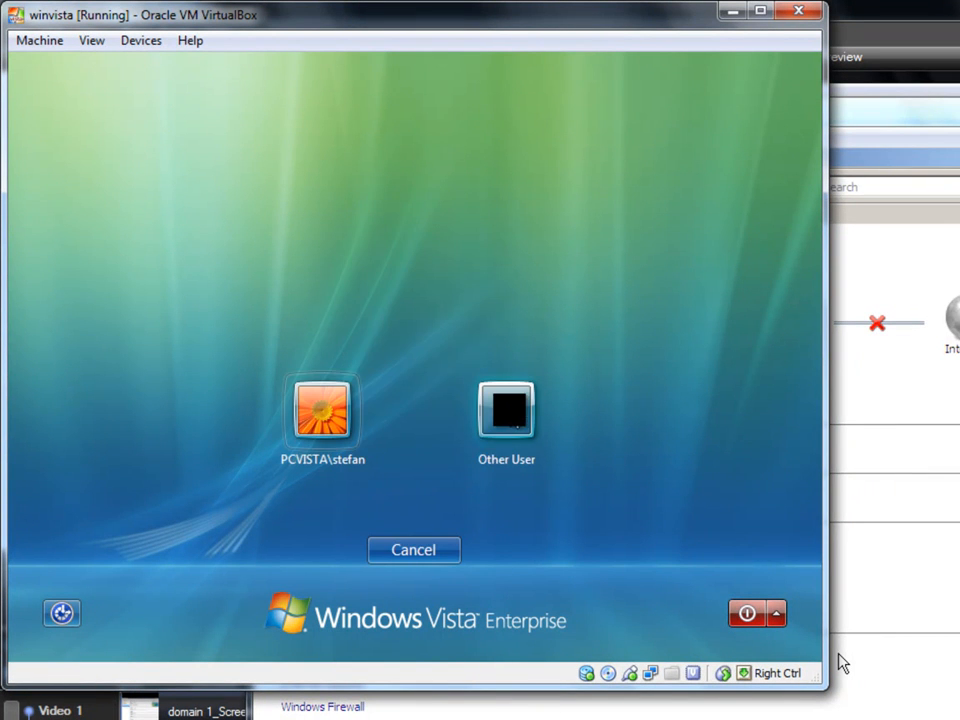
pyautogui.click(502, 410)
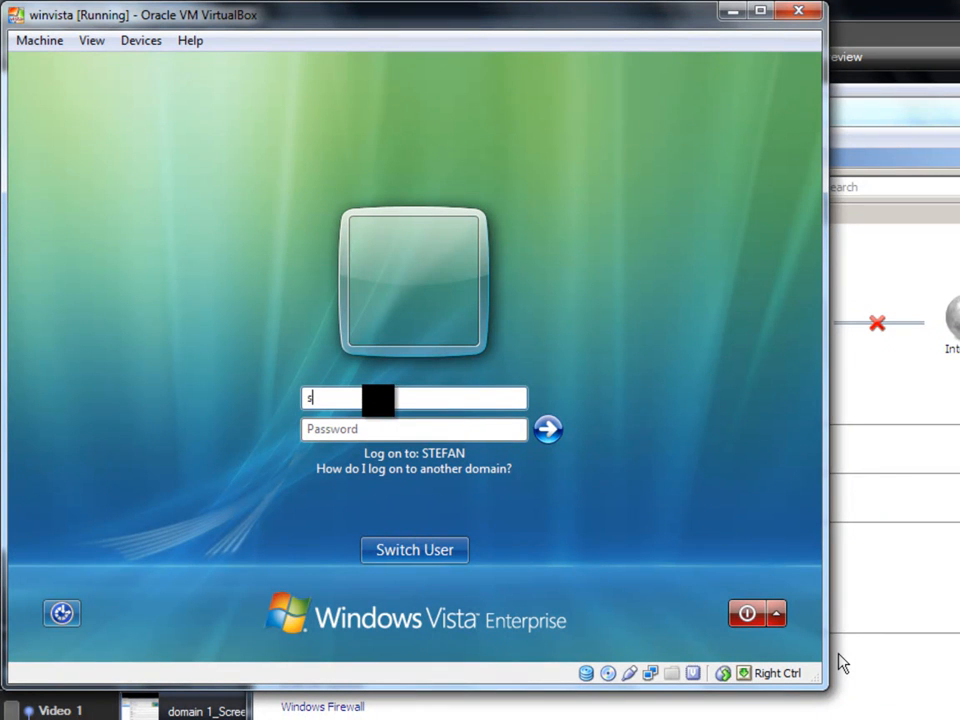
# Log on to the domain as stefan.com\Administrator, entering the account password.
pyautogui.write('stew')
pyautogui.press('BackSpace')
pyautogui.write('fa')
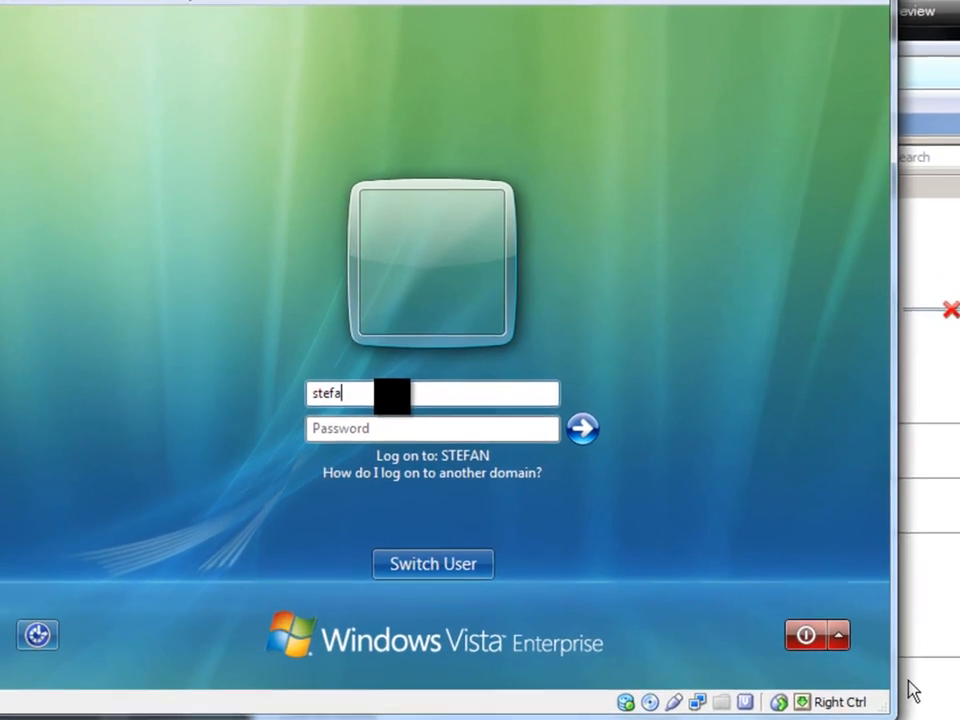
pyautogui.write('n.cop')
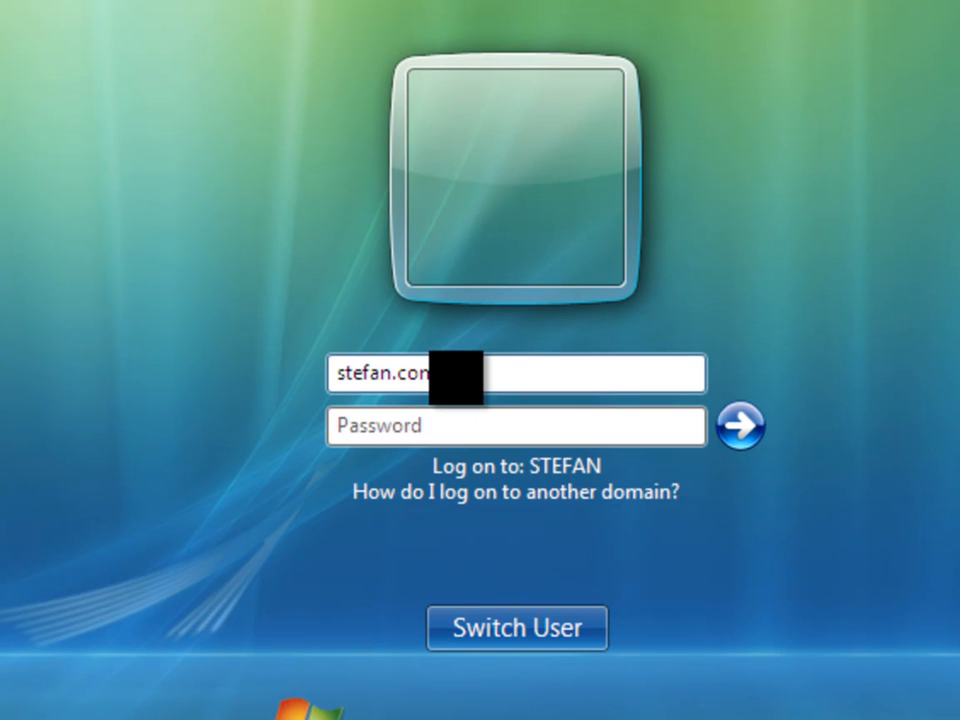
pyautogui.write('\\Administrator')
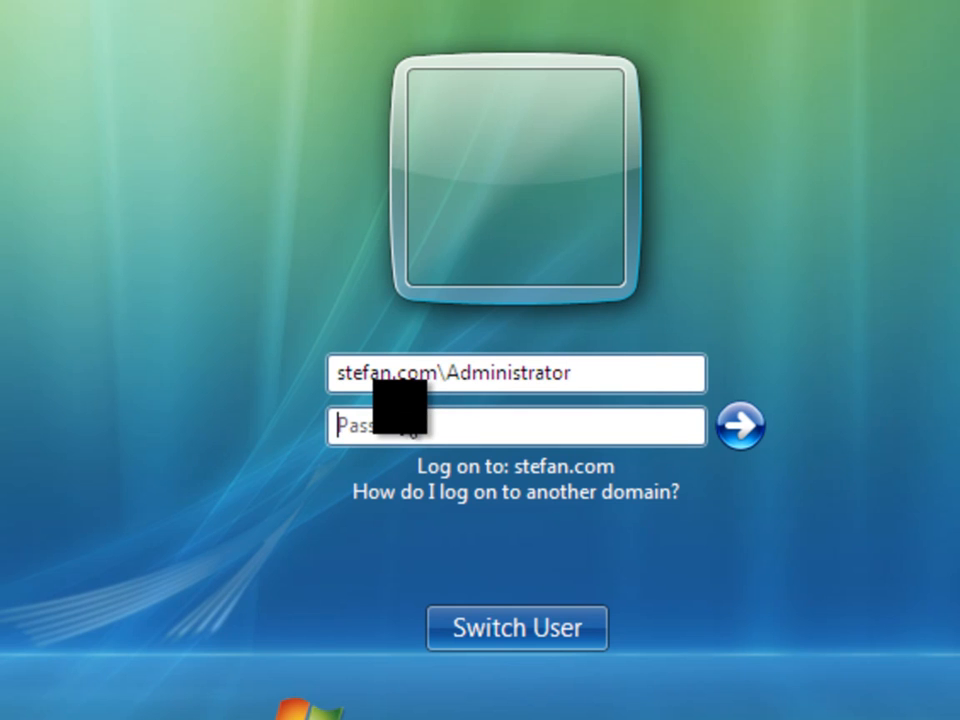
pyautogui.write('•')
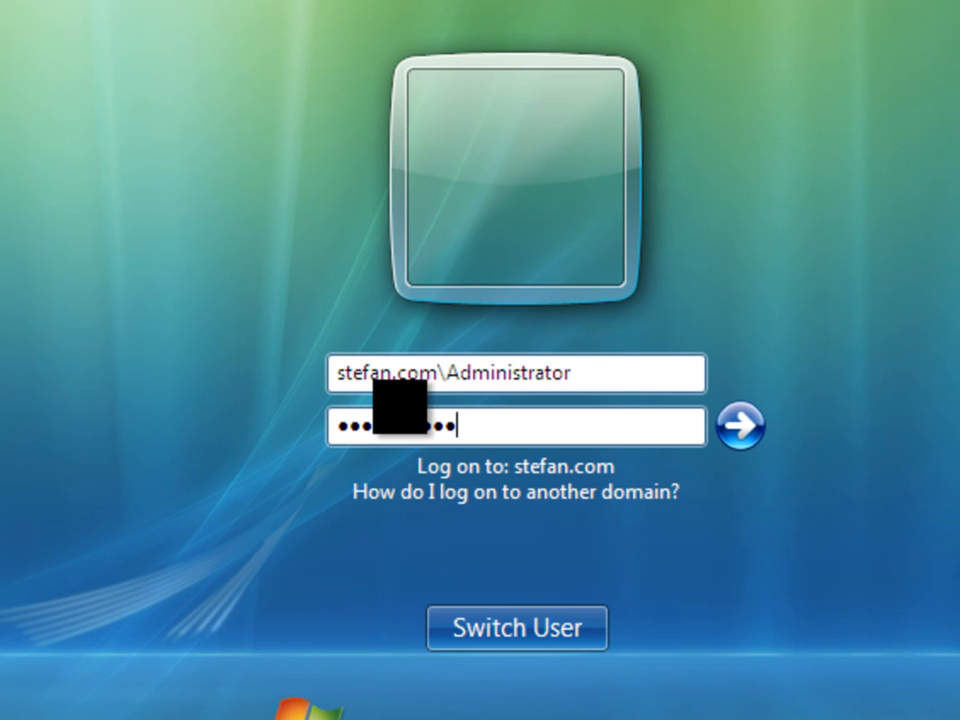
pyautogui.press('Return')
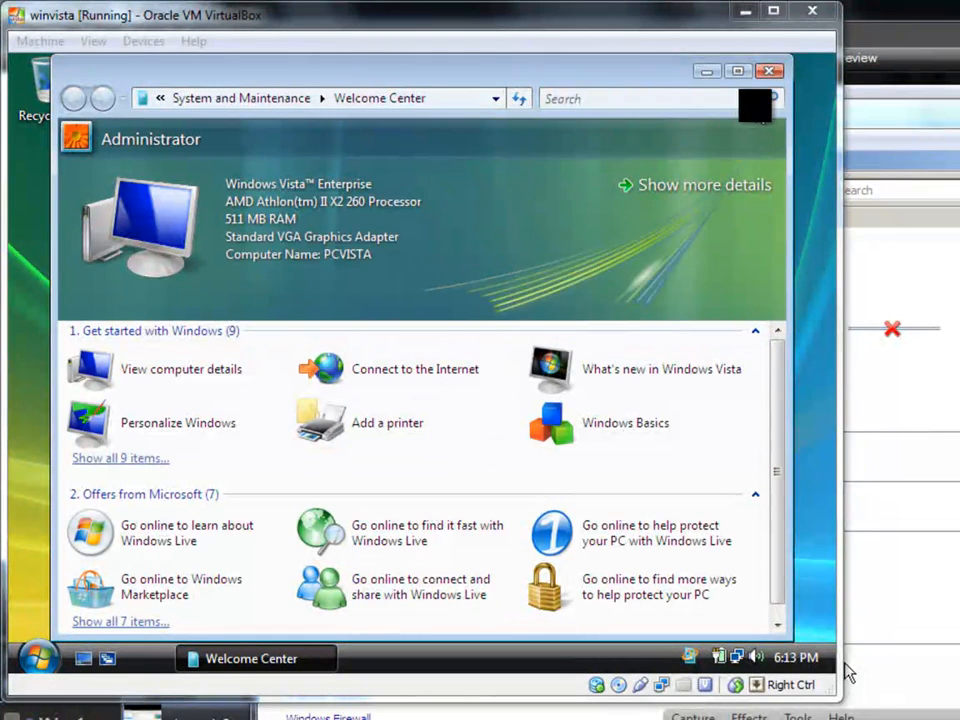
# Close the Welcome Center and open the computer's properties to check its domain membership.
pyautogui.click(766, 70)
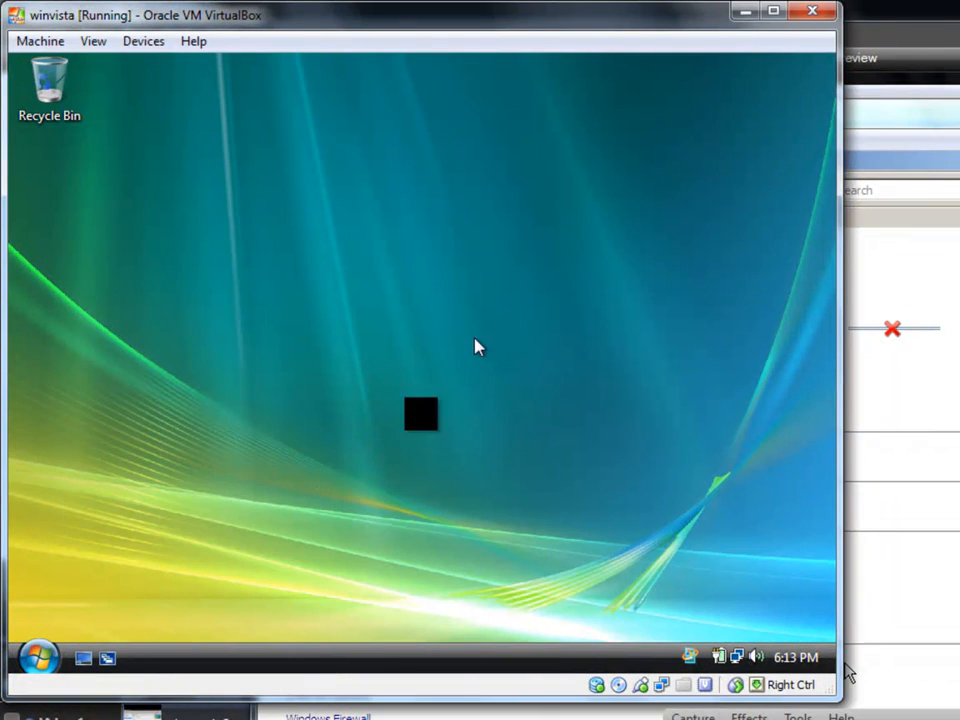
pyautogui.click(32, 664)
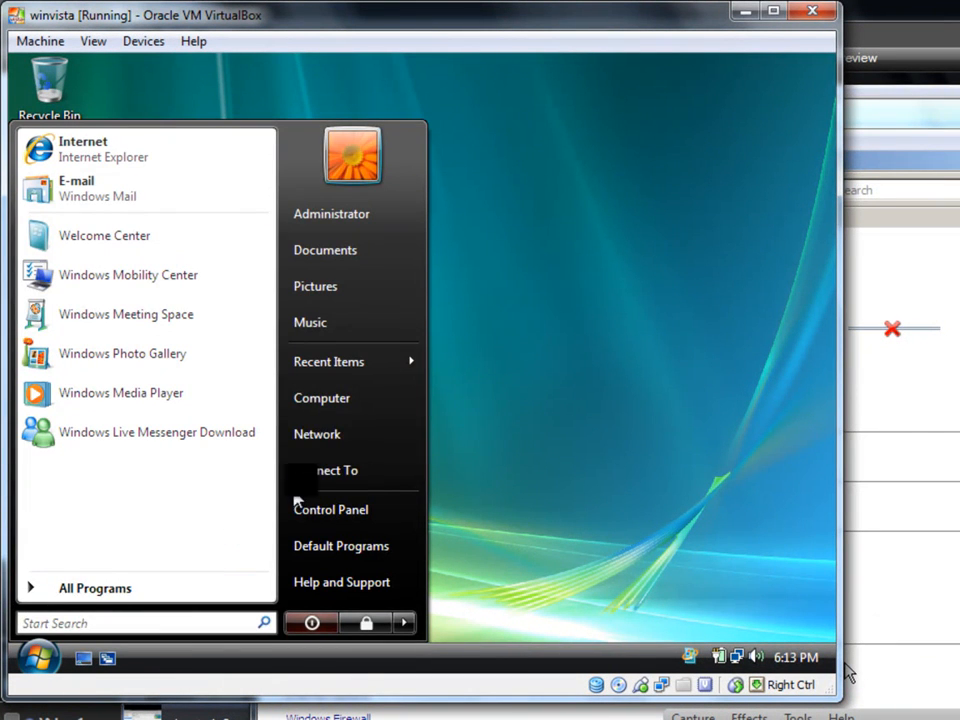
pyautogui.click(332, 400)
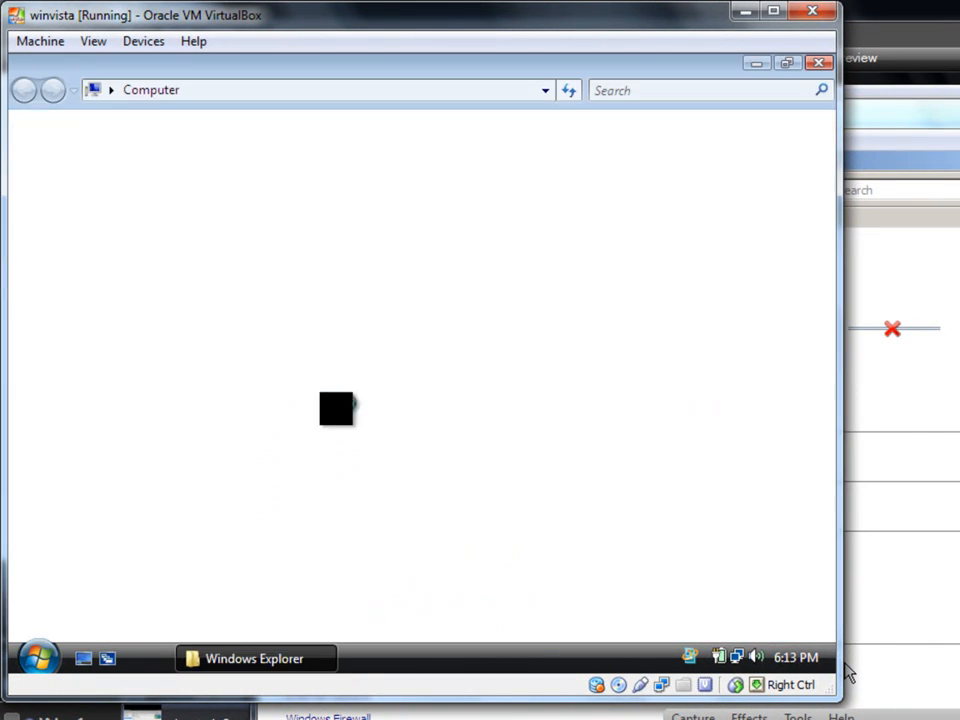
pyautogui.rightClick(346, 520)
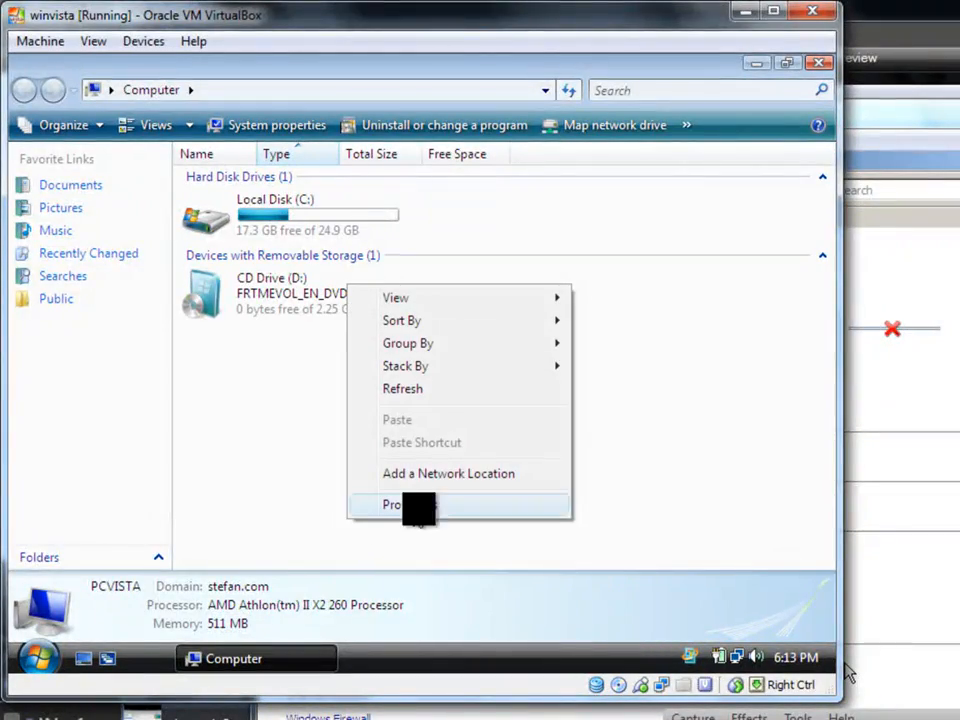
pyautogui.click(396, 508)
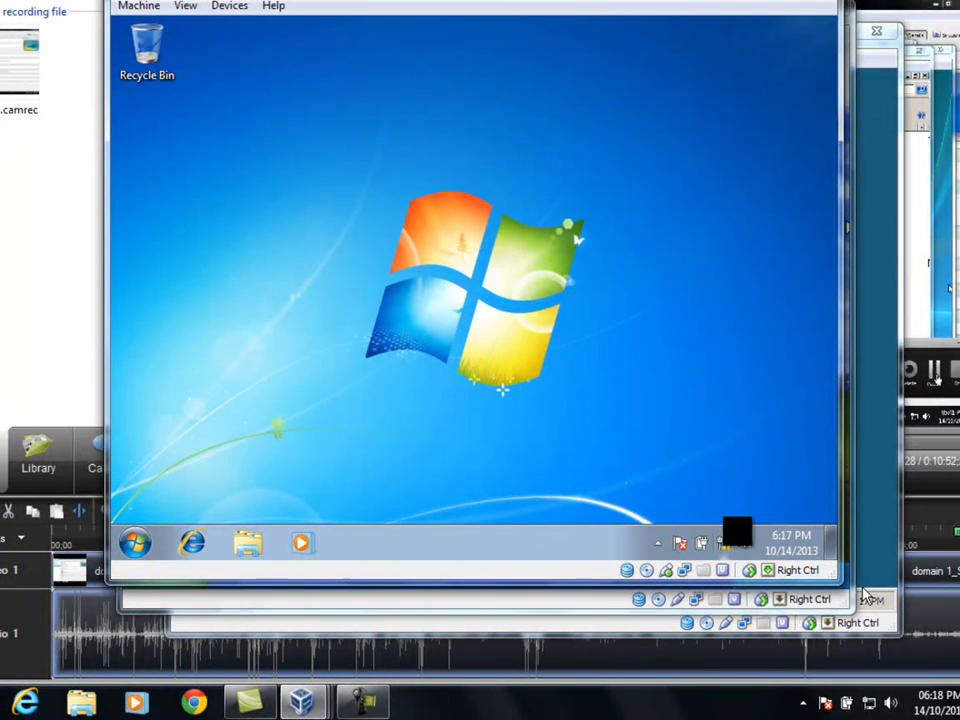
# In the win7 virtual machine, open the IPv4 properties of the Local Area Connection through the network adapter settings.
pyautogui.click(681, 543)
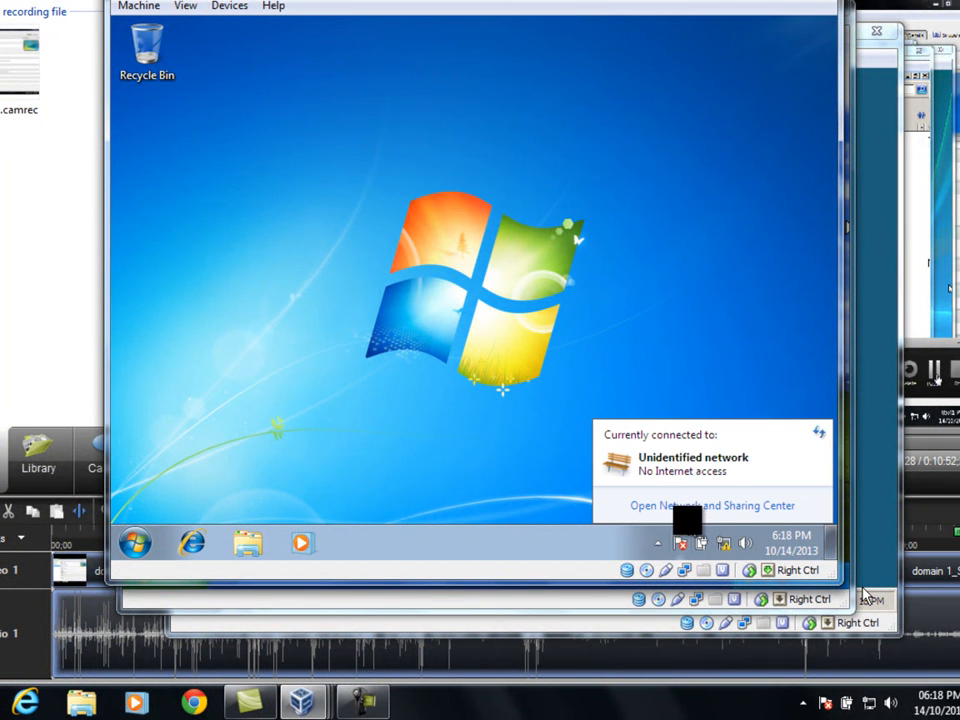
pyautogui.click(692, 505)
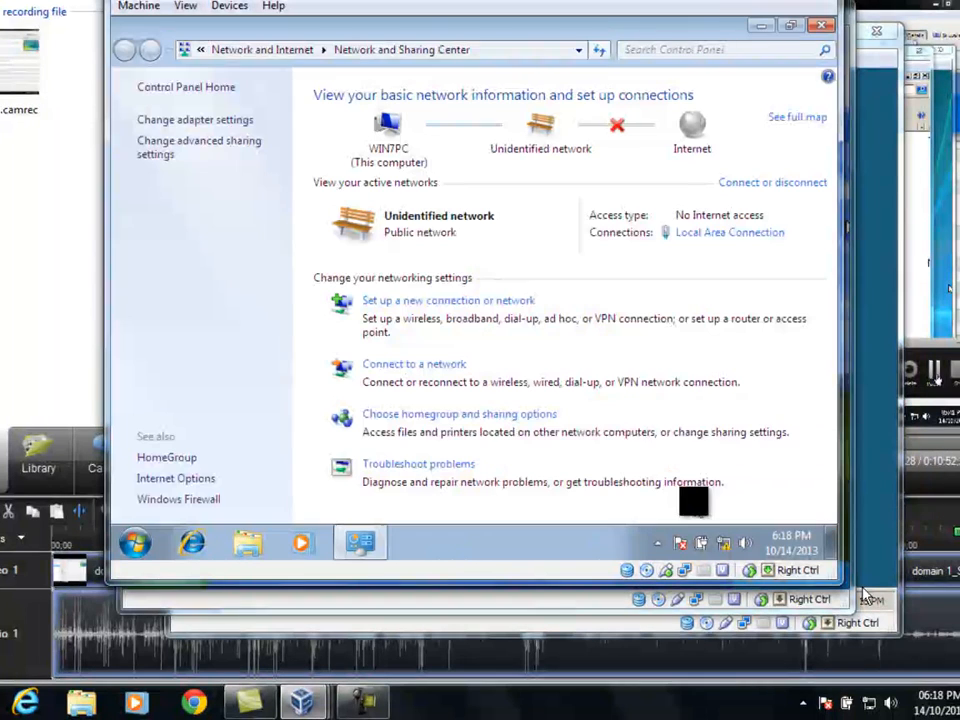
pyautogui.click(206, 120)
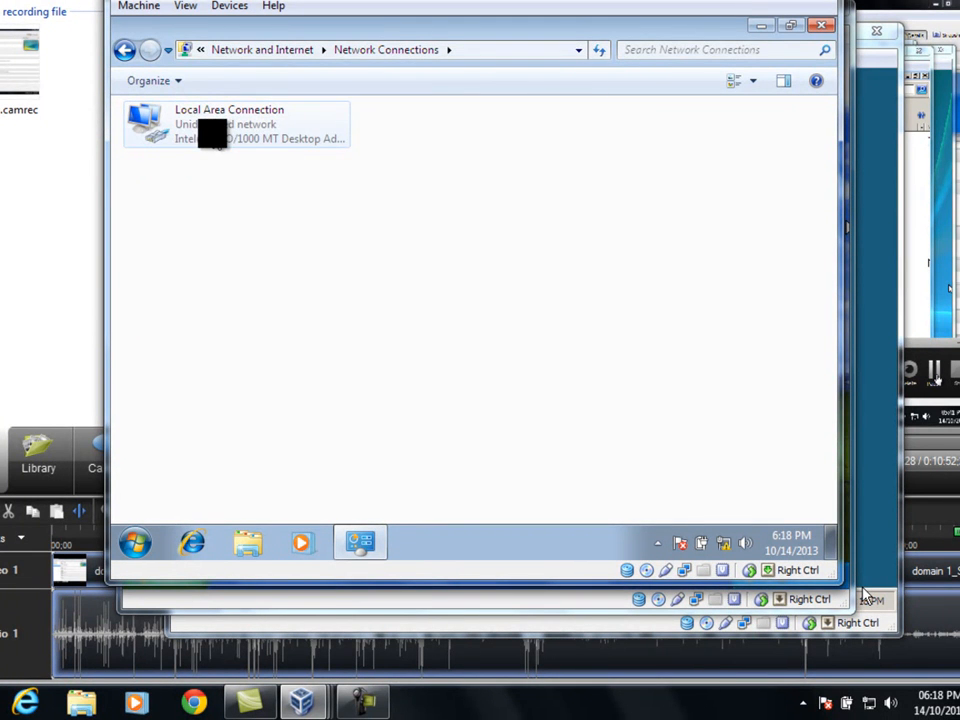
pyautogui.doubleClick(212, 131)
pyautogui.click(385, 428)
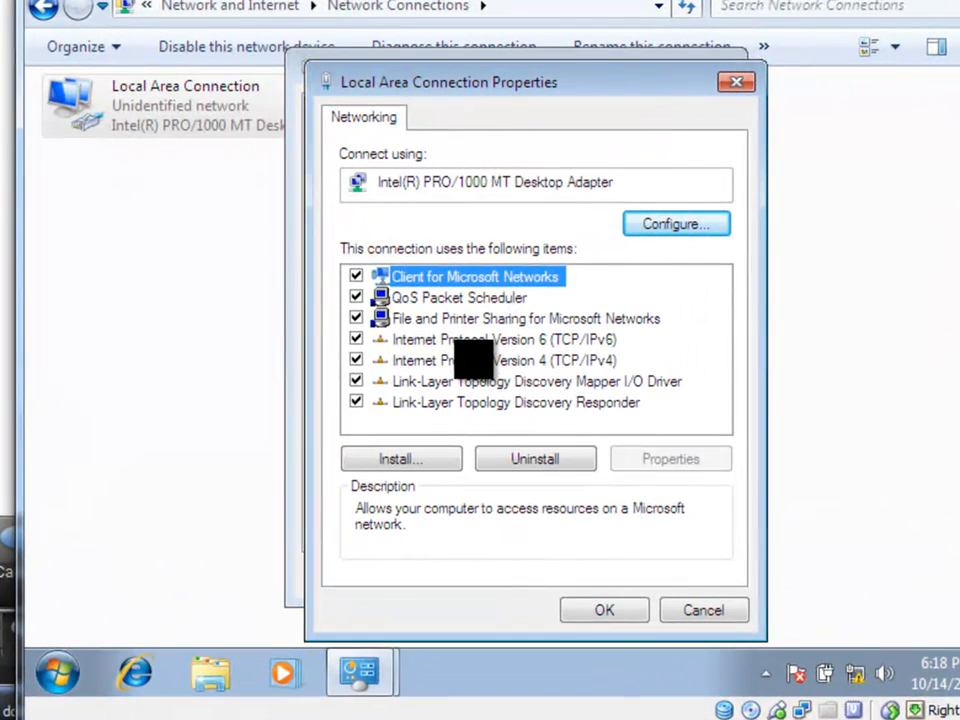
pyautogui.doubleClick(476, 360)
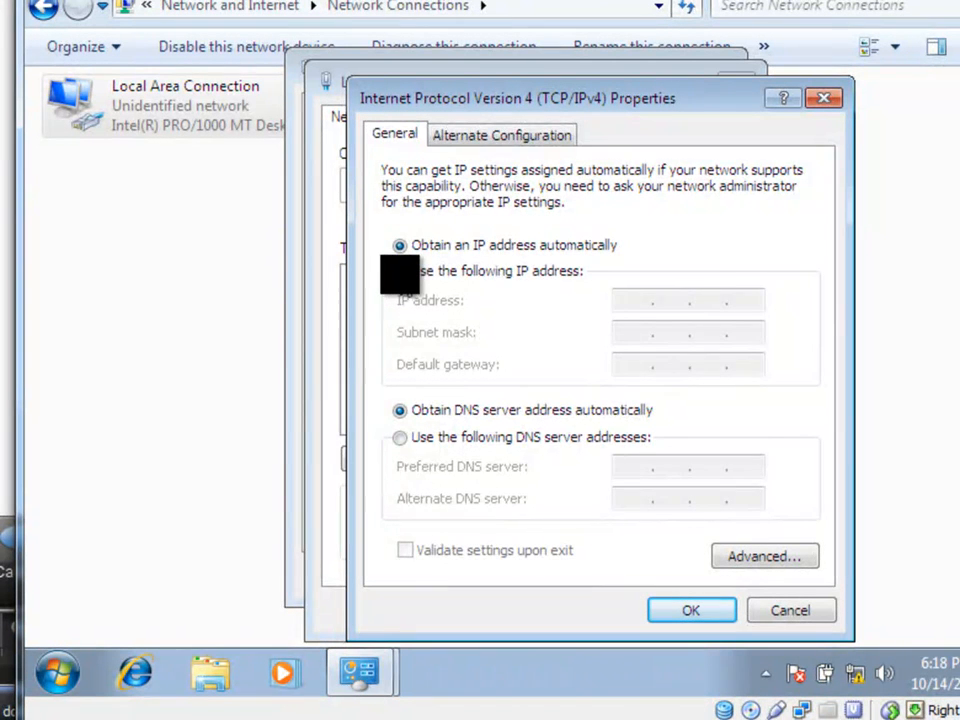
# Assign static IP 192.168.56.102, subnet mask 255.255.255.0, default gateway 192.168.56.101 and preferred DNS server 192.168.56.101.
pyautogui.click(400, 271)
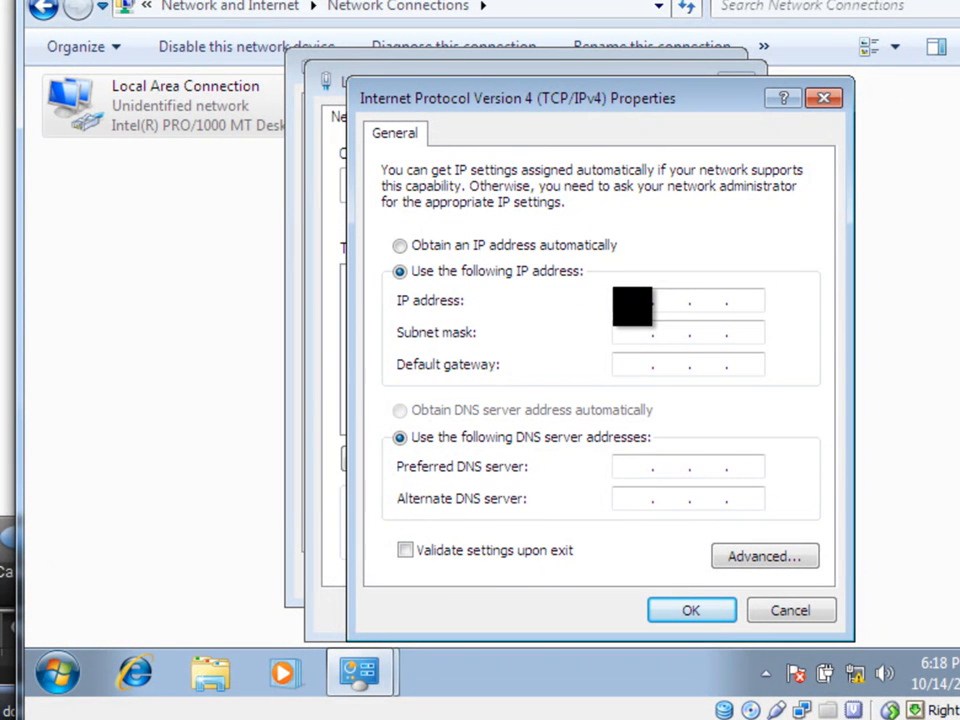
pyautogui.write('6 . 102')
pyautogui.click(640, 332)
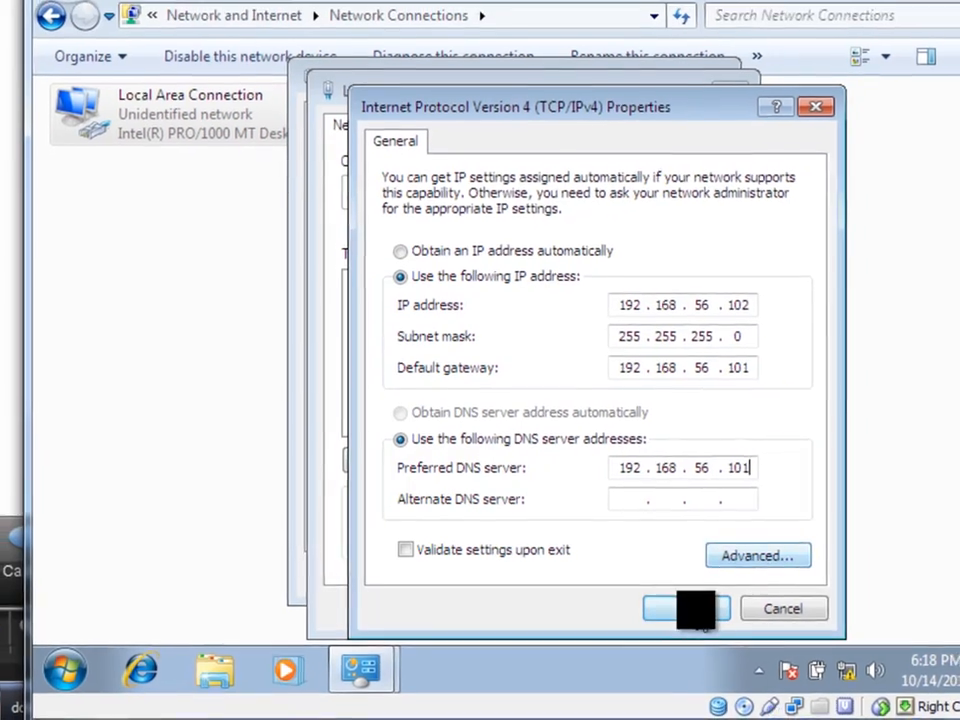
# Apply the IPv4 settings, close the connection dialogs, dismiss the network location prompt and close Network Connections.
pyautogui.click(692, 611)
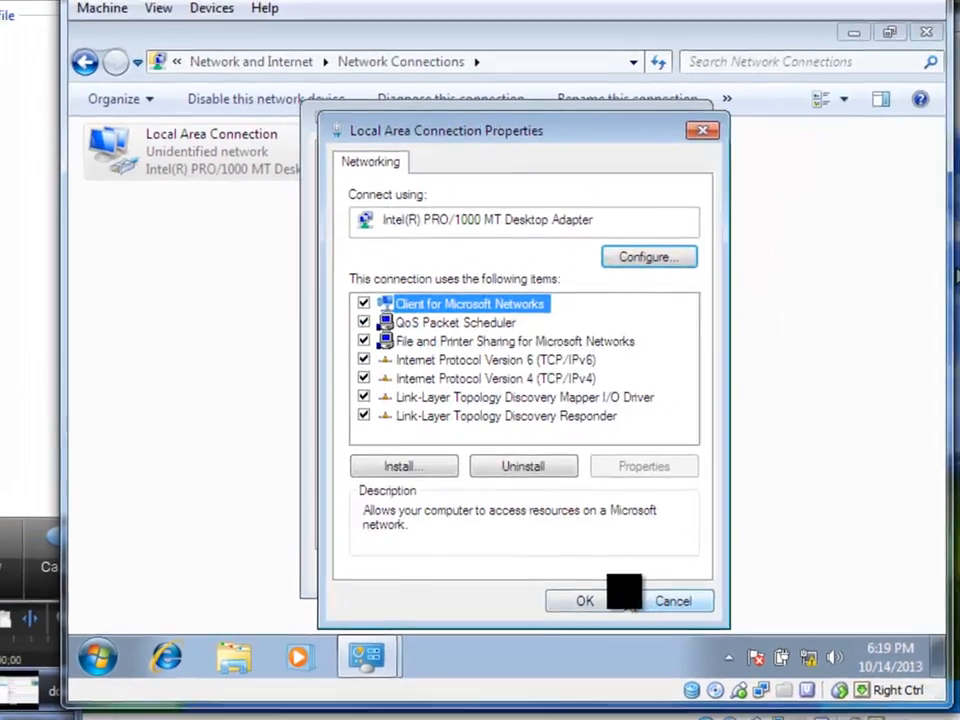
pyautogui.click(600, 601)
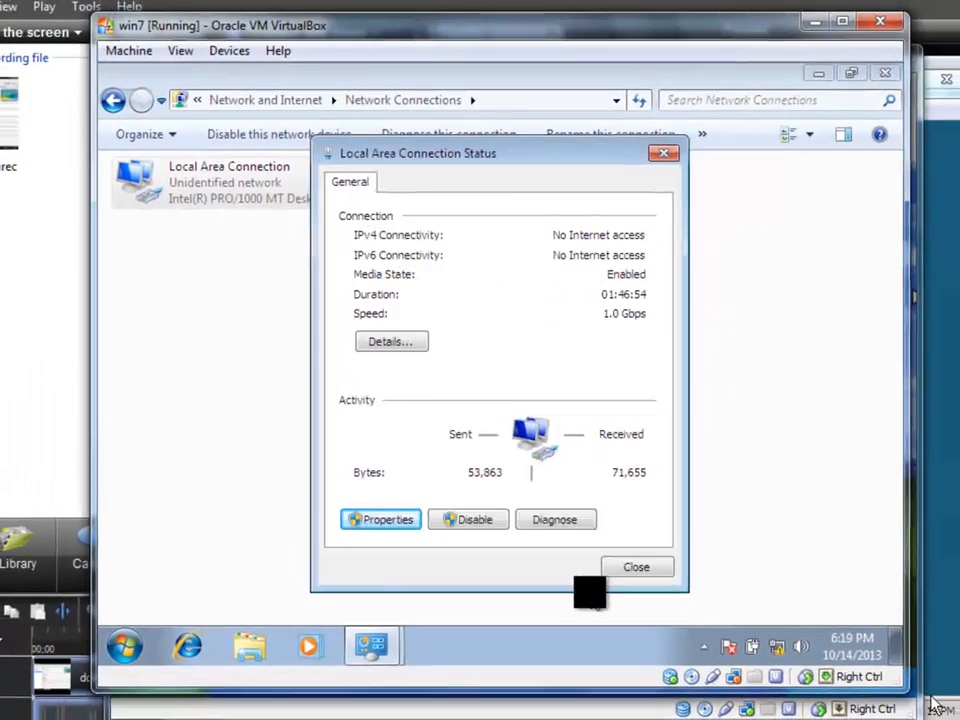
pyautogui.click(636, 566)
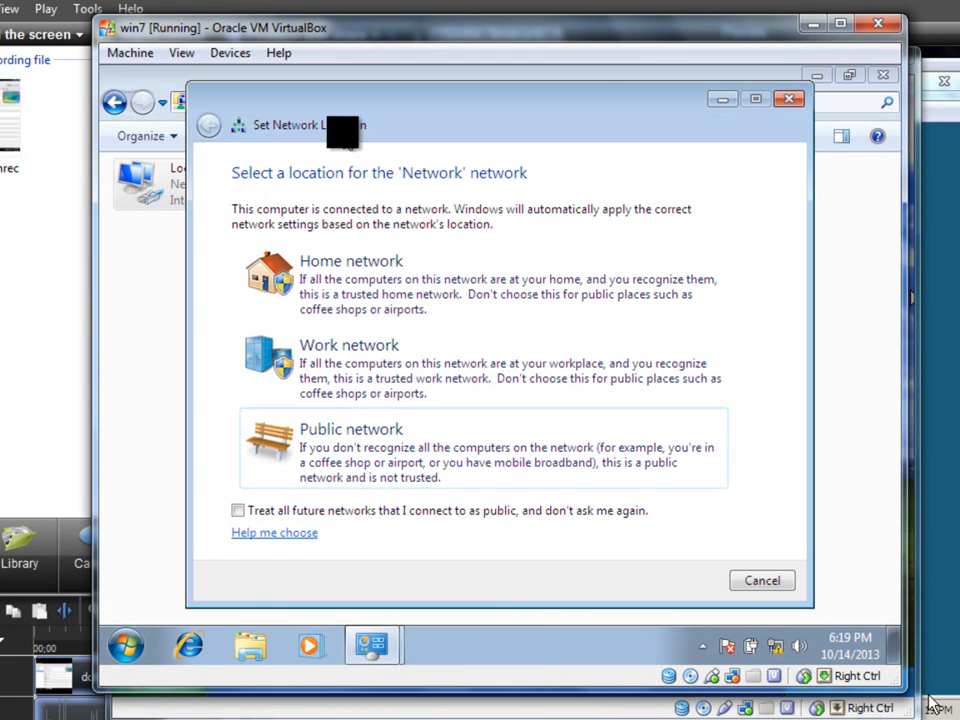
pyautogui.click(790, 102)
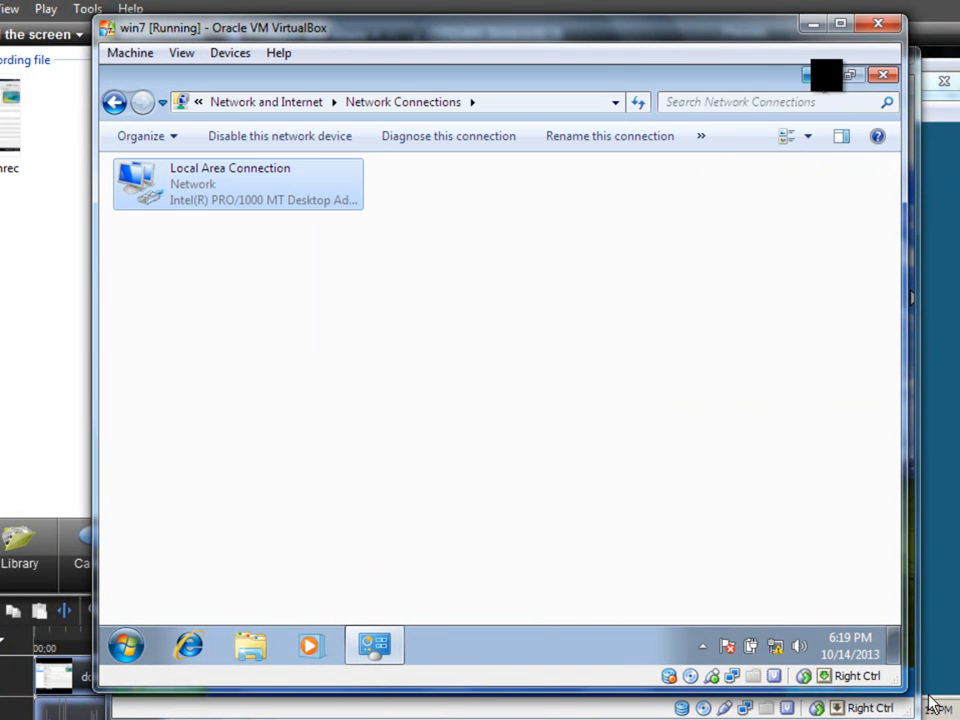
pyautogui.click(885, 75)
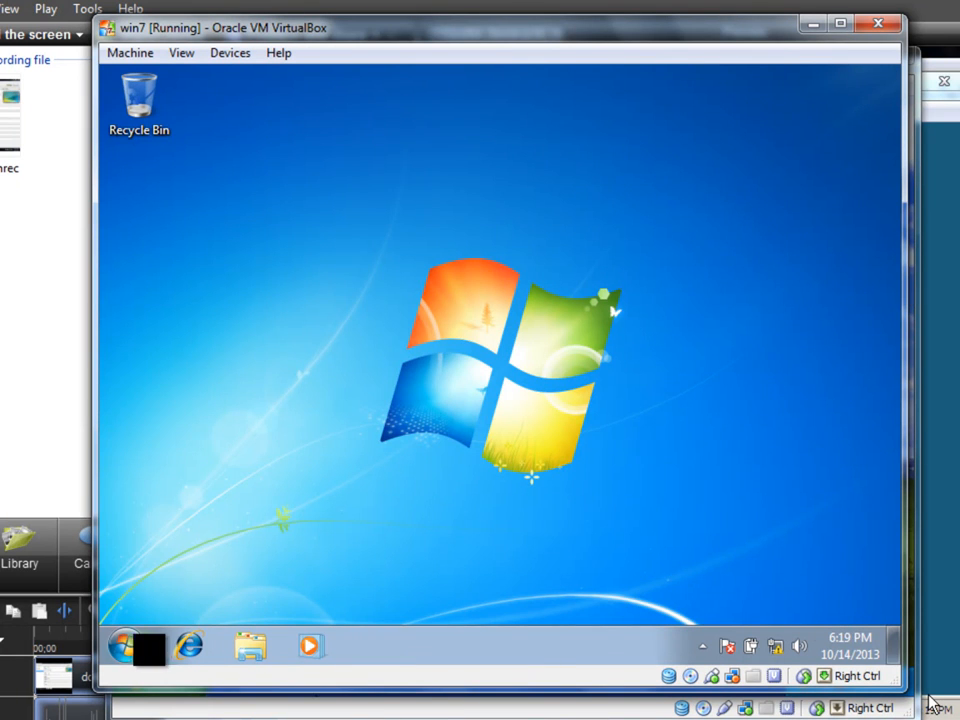
# Open the Windows 7 computer's system properties and bring up the Computer Name/Domain Changes dialog.
pyautogui.click(130, 646)
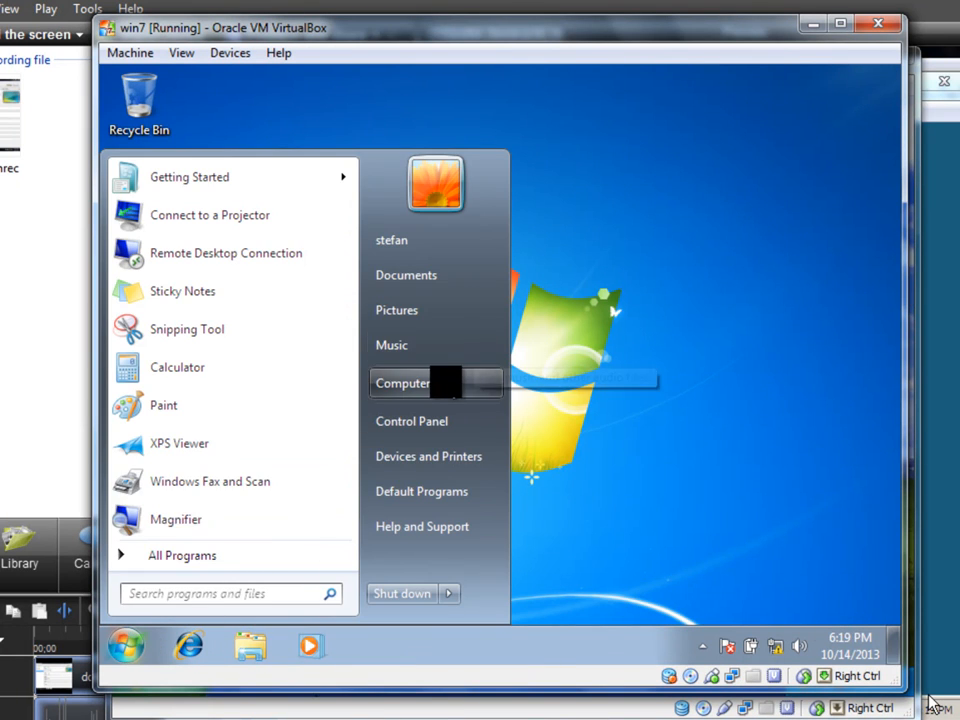
pyautogui.click(438, 383)
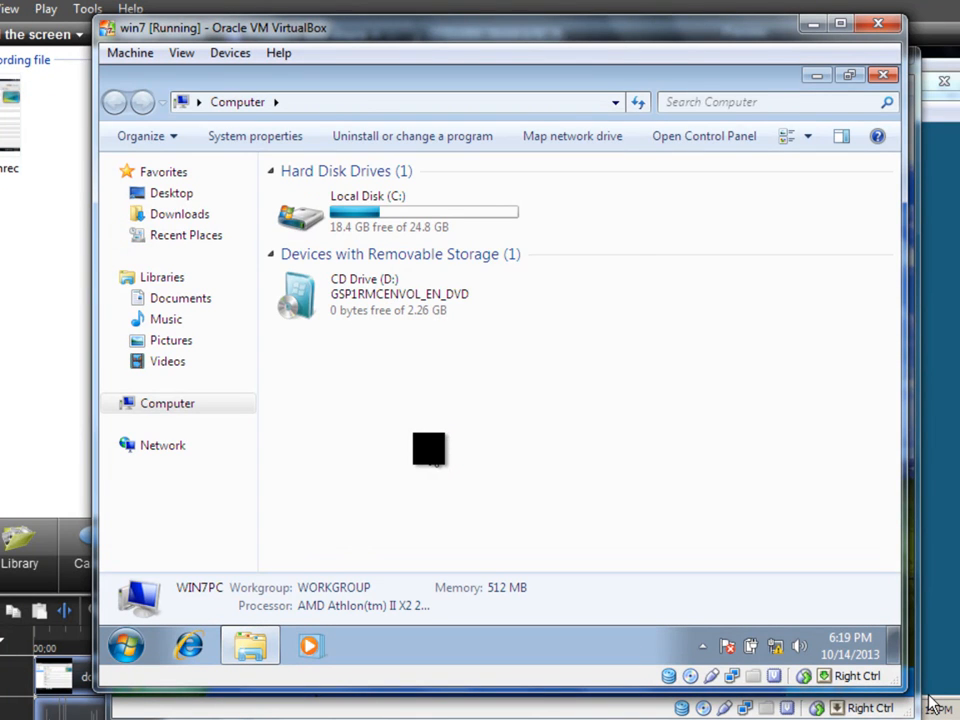
pyautogui.rightClick(428, 448)
pyautogui.click(475, 436)
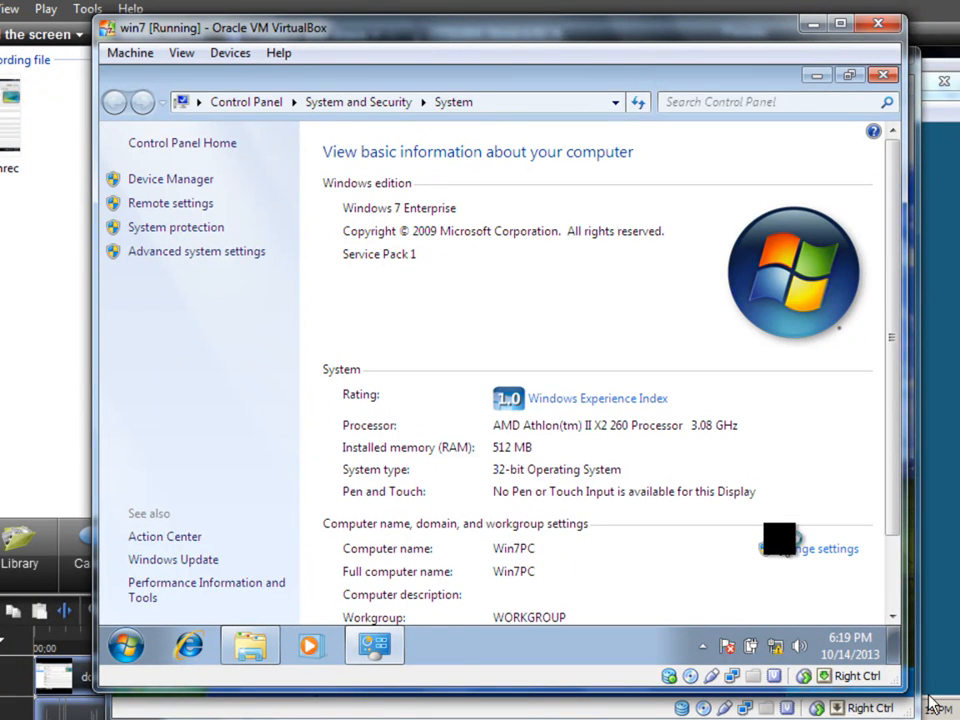
pyautogui.click(785, 547)
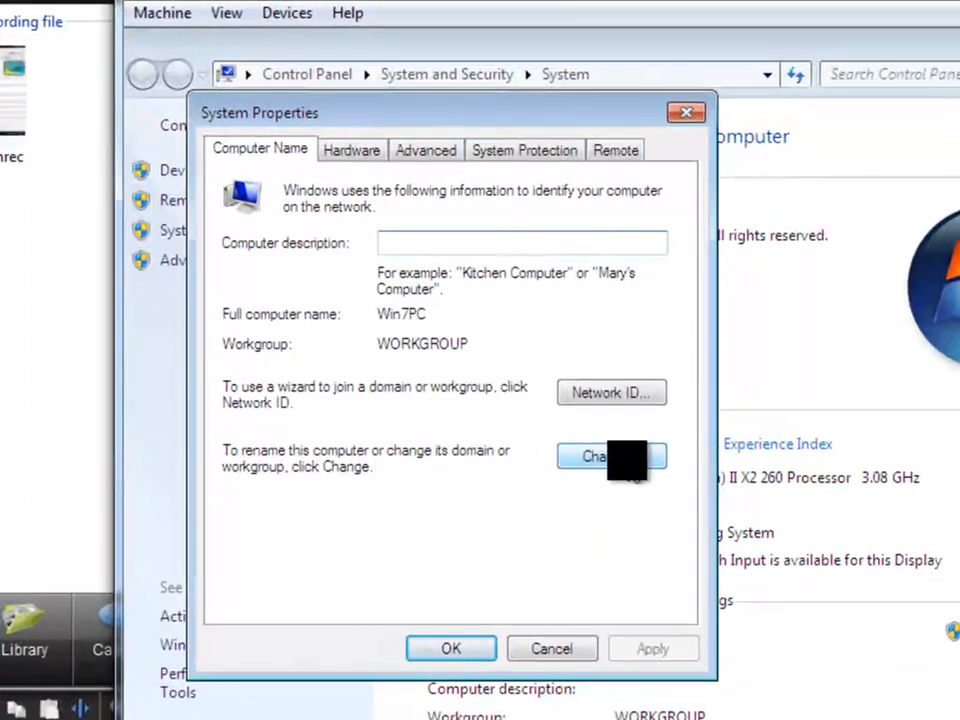
pyautogui.click(620, 456)
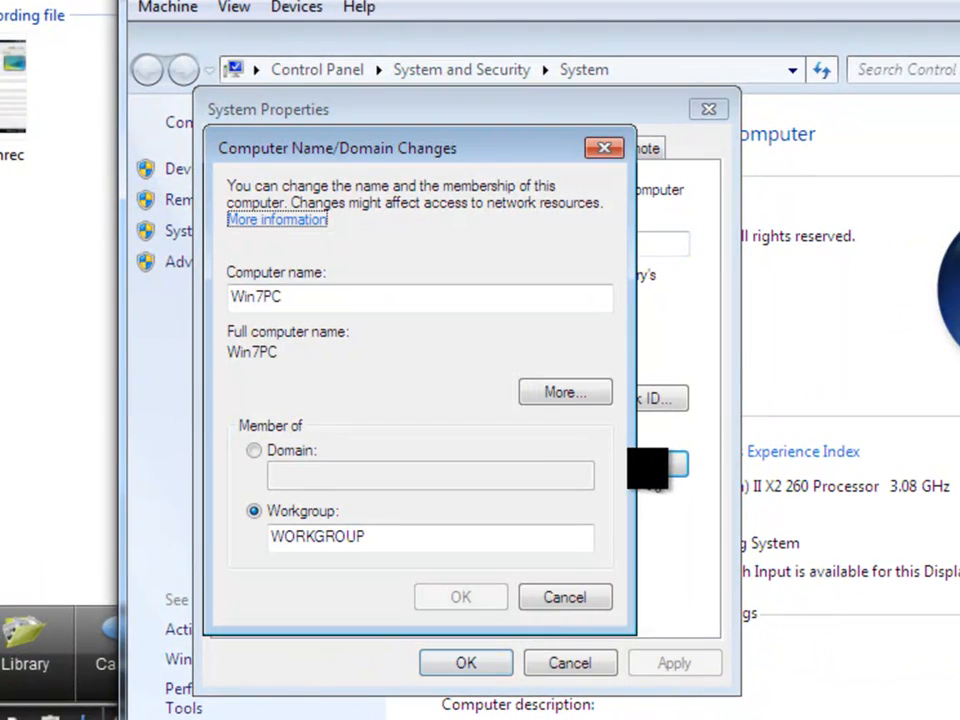
# Change the Windows 7 computer's membership from workgroup to the stefan.com domain and submit the change.
pyautogui.click(278, 452)
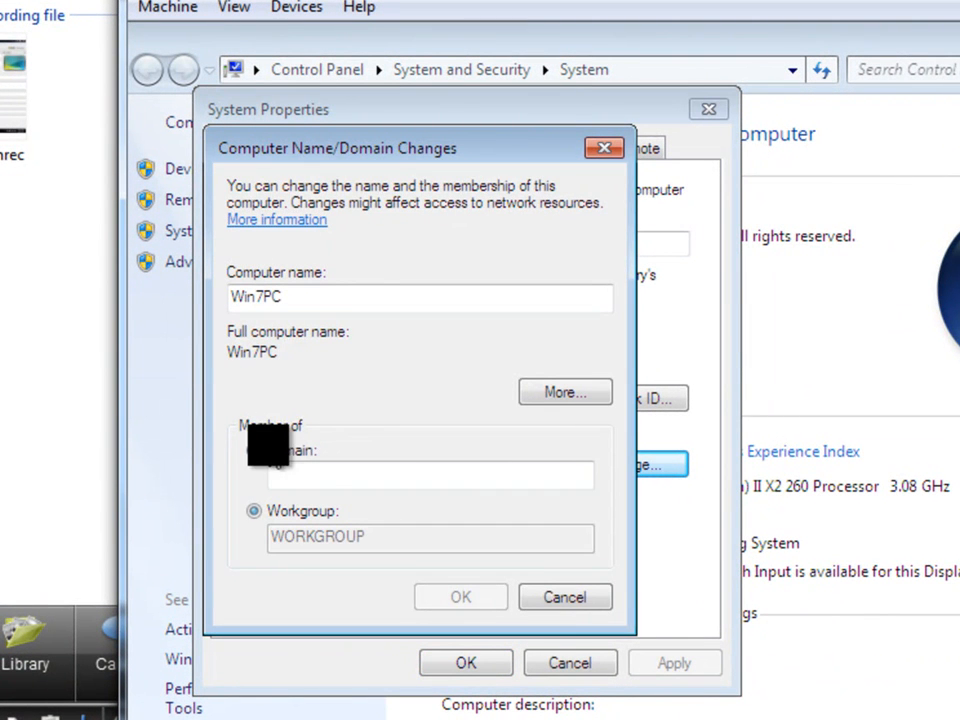
pyautogui.click(305, 473)
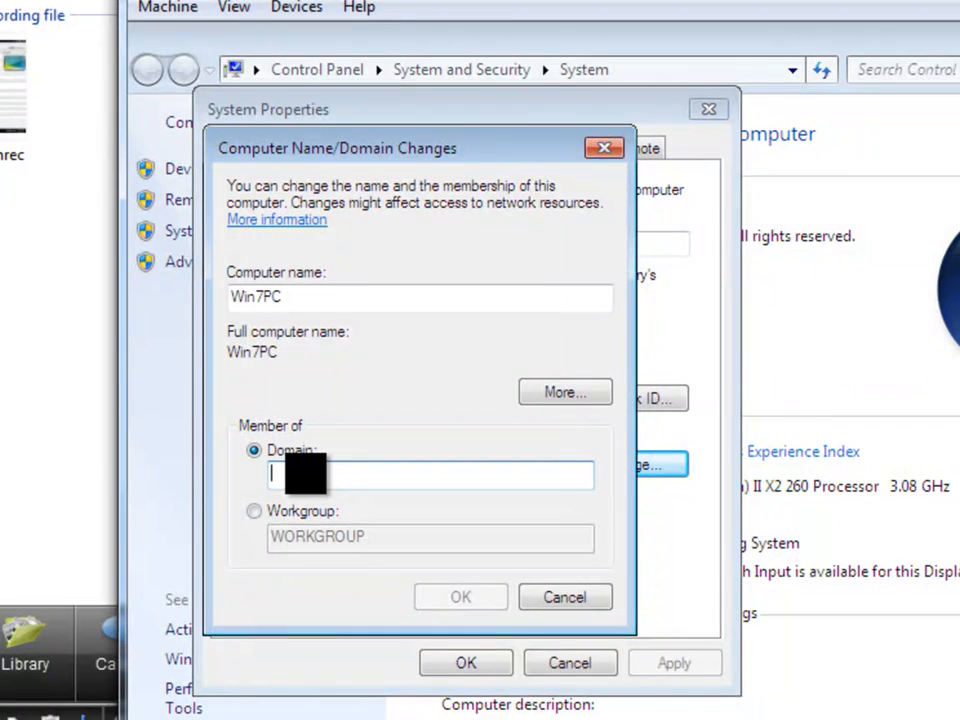
pyautogui.write('st')
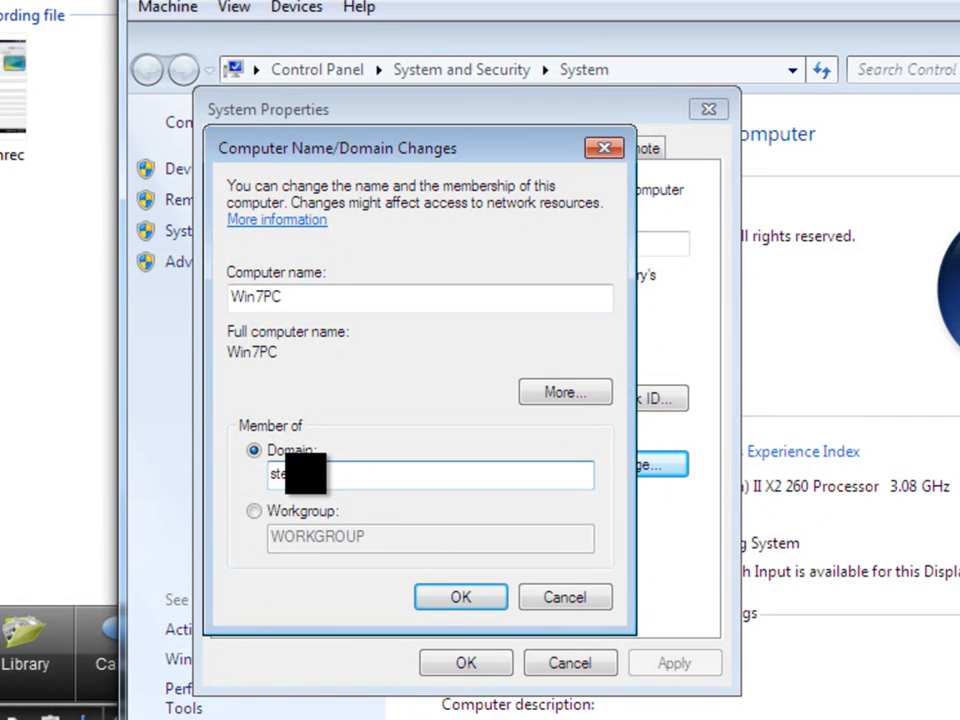
pyautogui.write('efan.com')
pyautogui.click(470, 597)
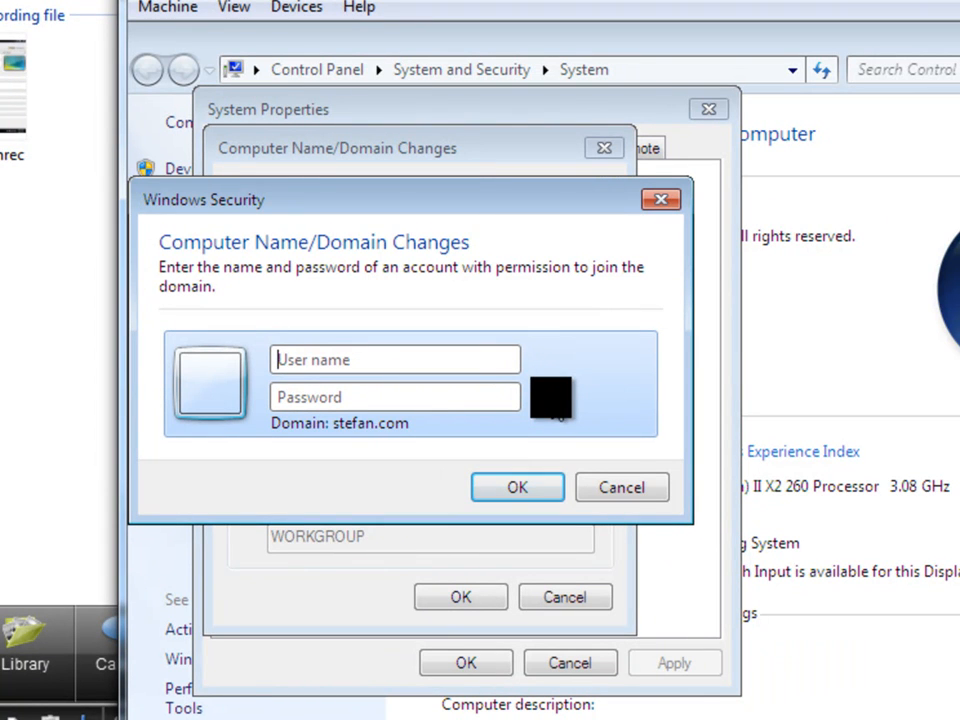
# Authorize the domain join with the Administrator user name and the account password.
pyautogui.write('A')
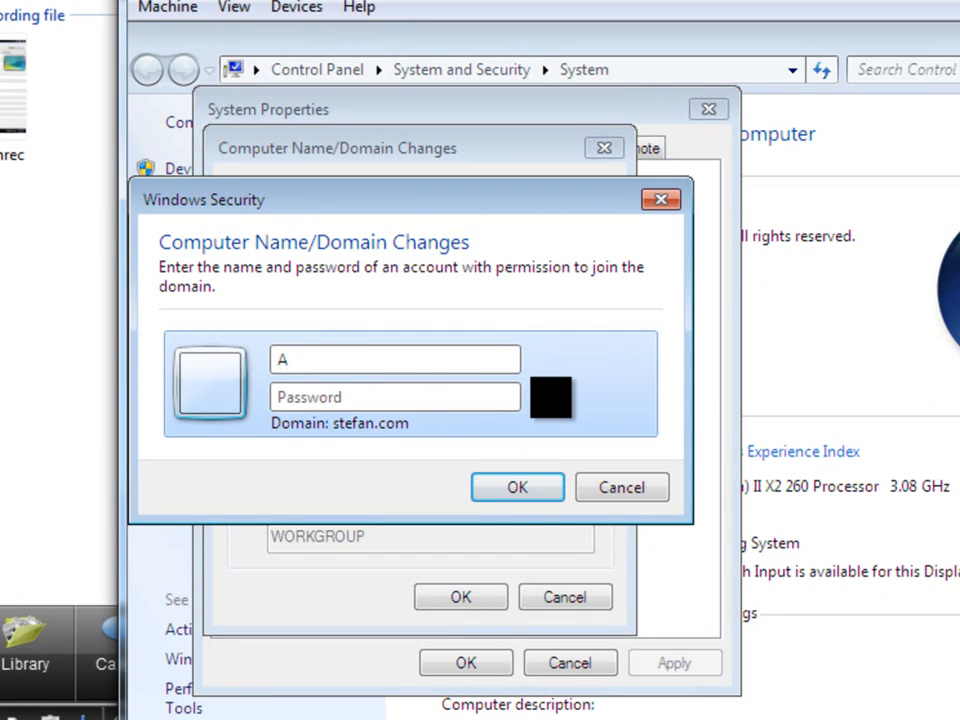
pyautogui.write('dministrator')
pyautogui.click(419, 395)
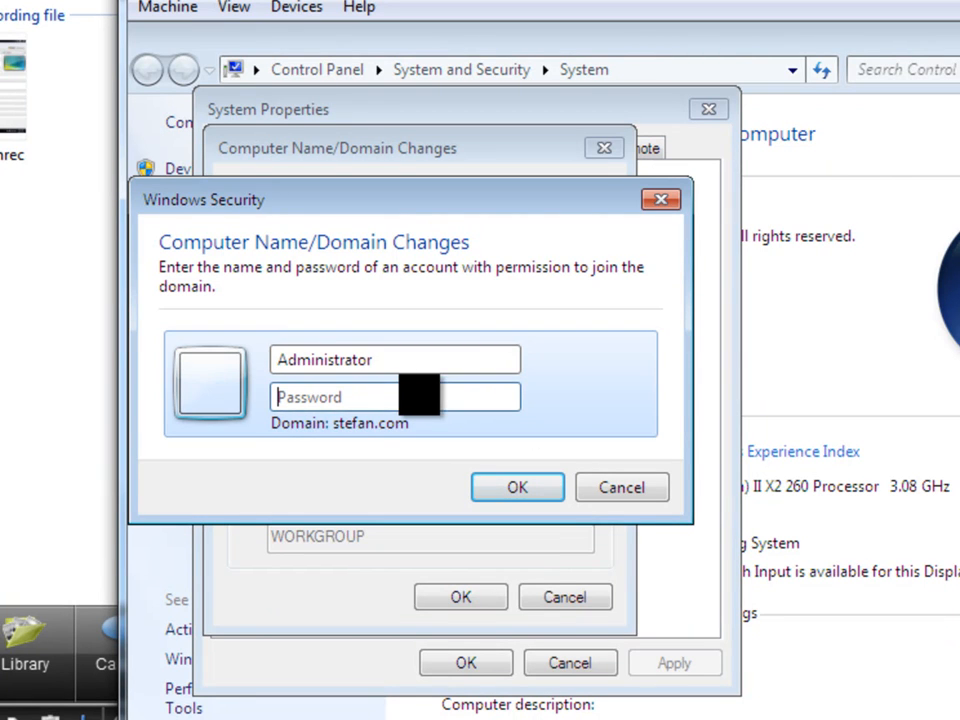
pyautogui.write('••••••••')
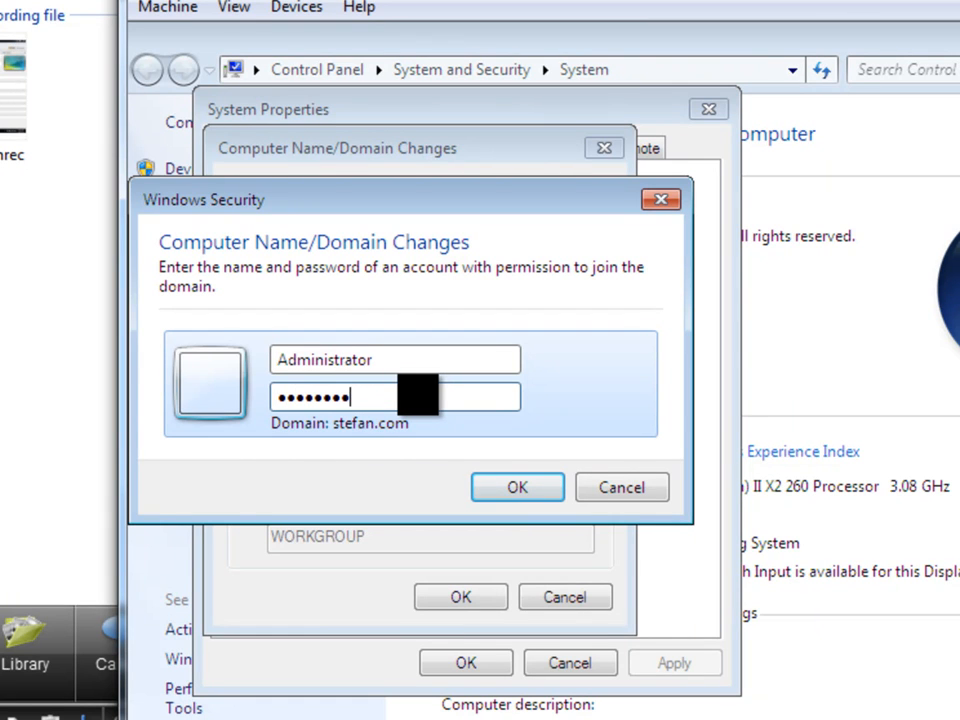
pyautogui.write('••')
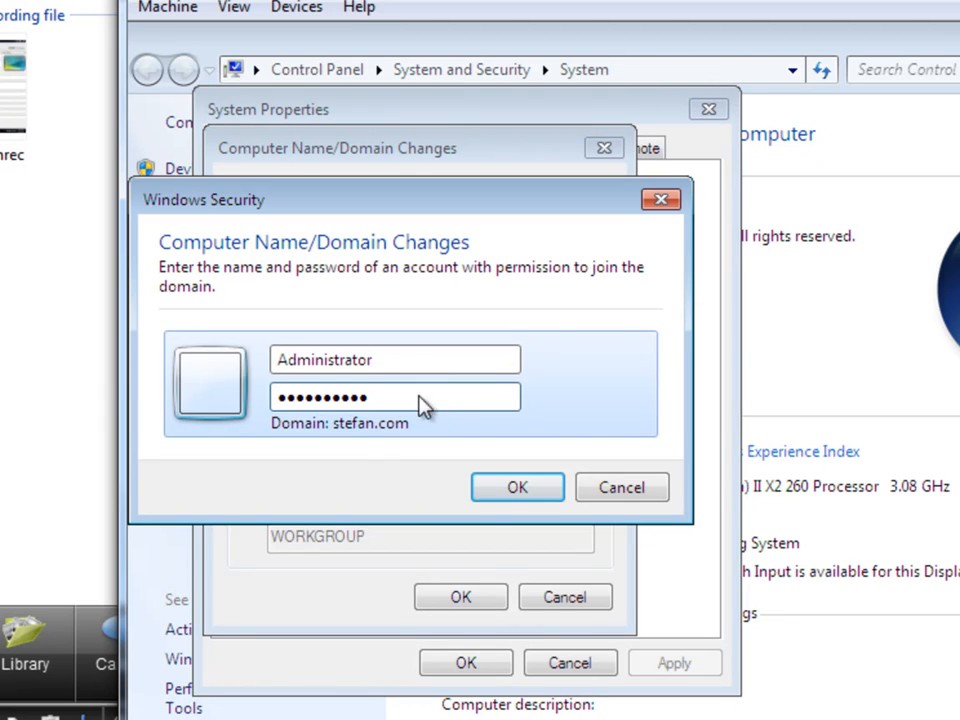
pyautogui.click(476, 490)
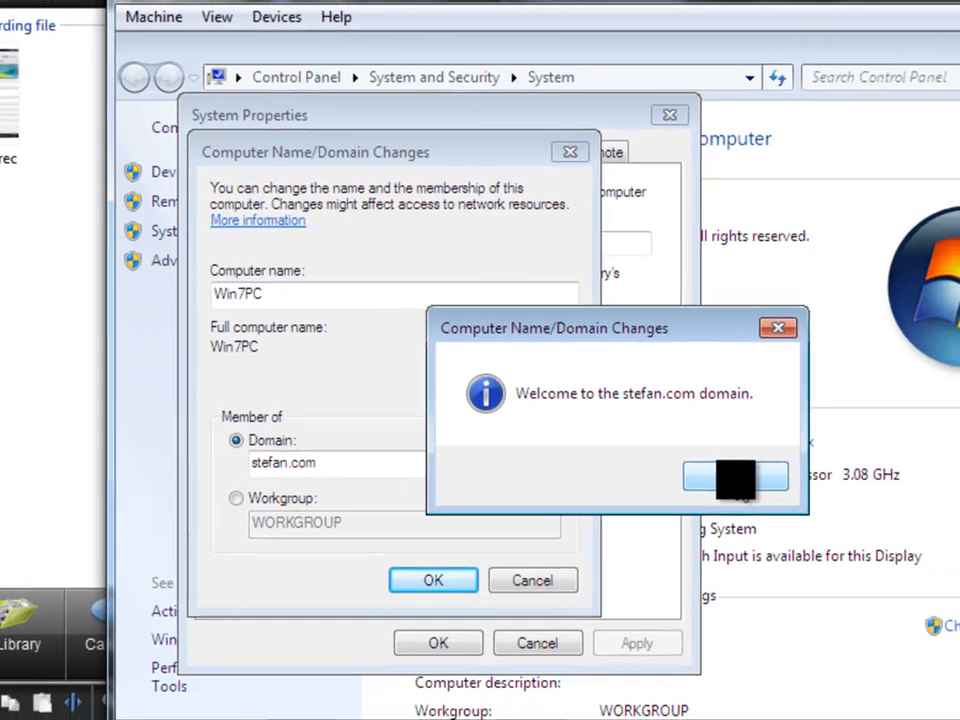
# Acknowledge the domain welcome and restart notices, close System Properties and restart the Windows 7 machine immediately.
pyautogui.click(777, 487)
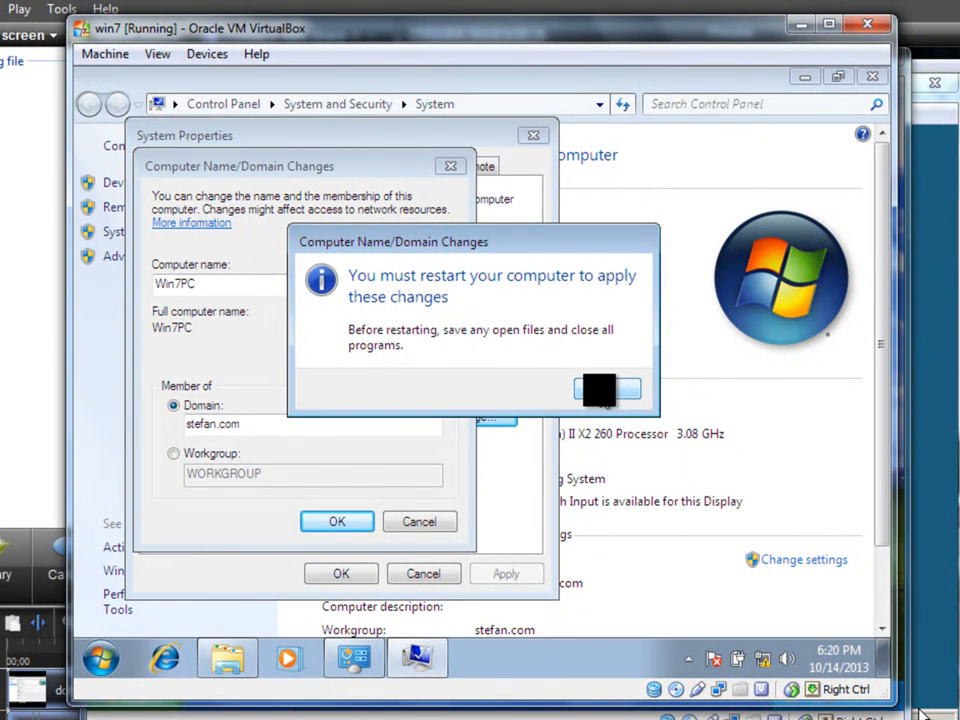
pyautogui.click(598, 390)
pyautogui.click(532, 136)
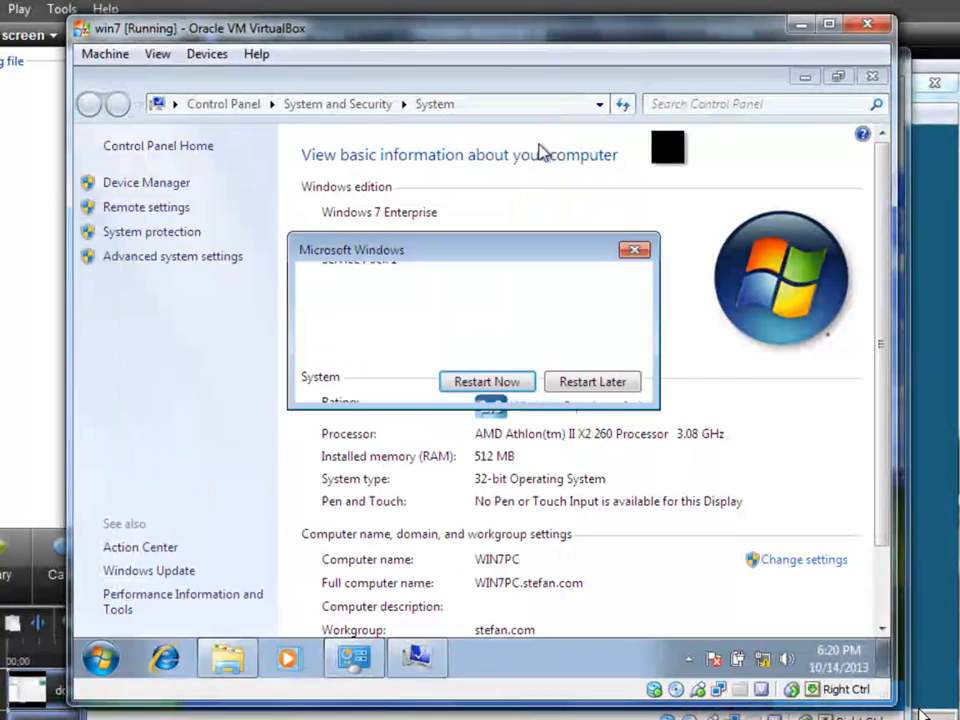
pyautogui.click(482, 381)
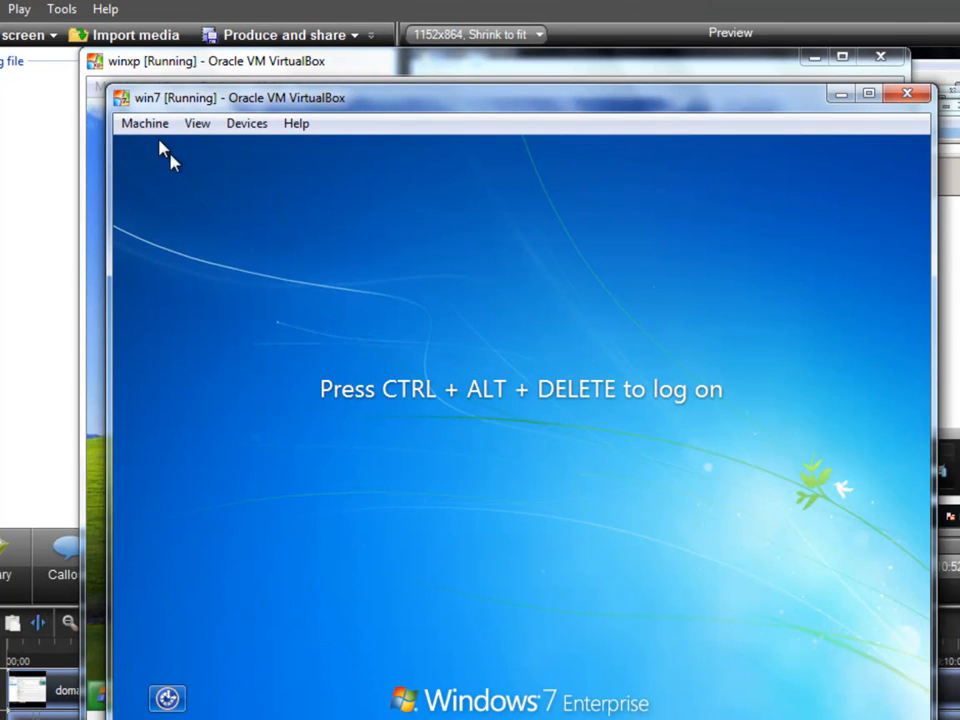
# Bring up the win7 logon prompt, switch to Other User and log on to the stefan.com domain as Administrator.
pyautogui.click(142, 124)
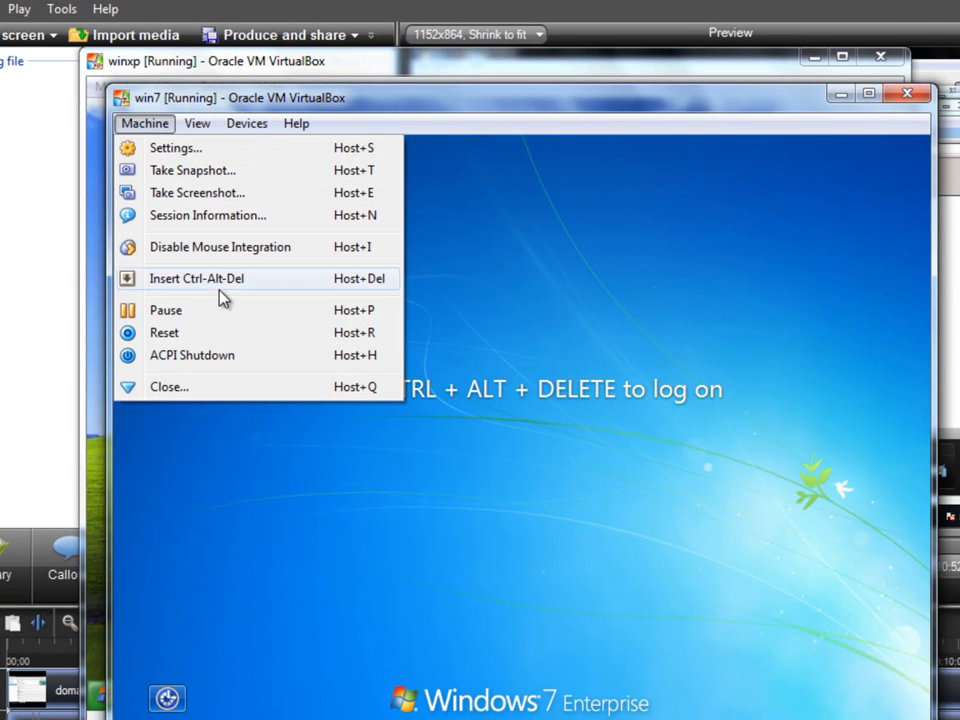
pyautogui.click(222, 298)
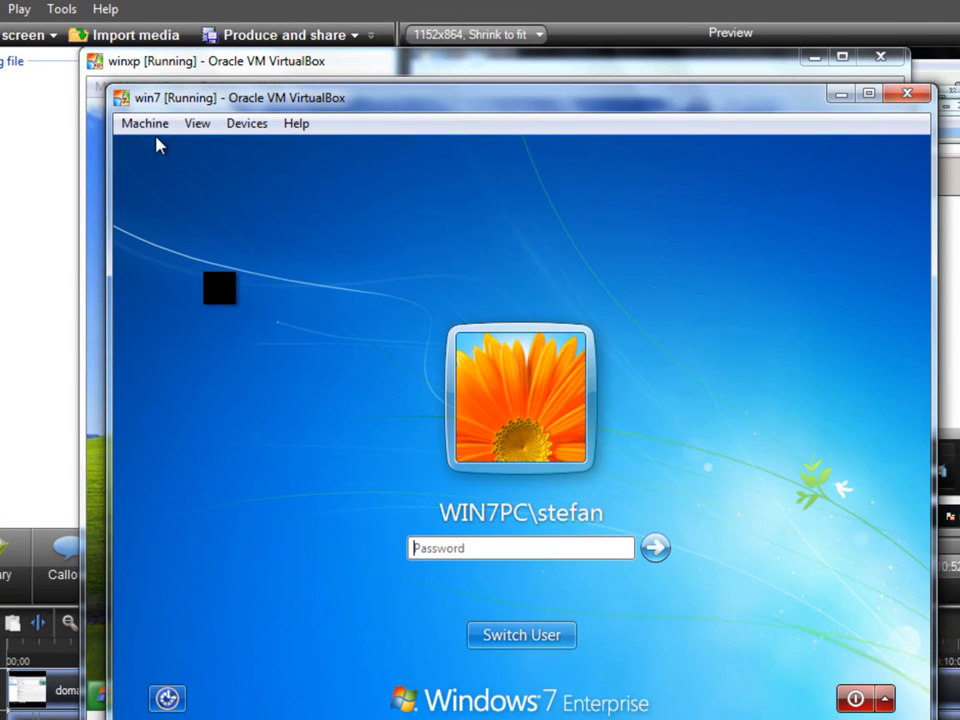
pyautogui.click(535, 634)
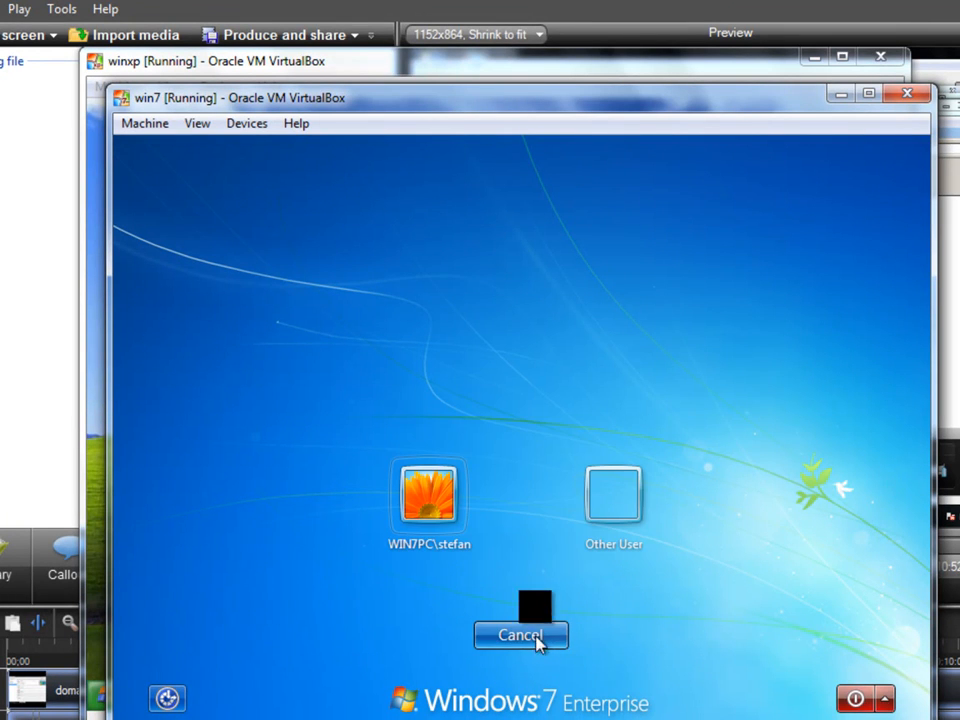
pyautogui.click(606, 517)
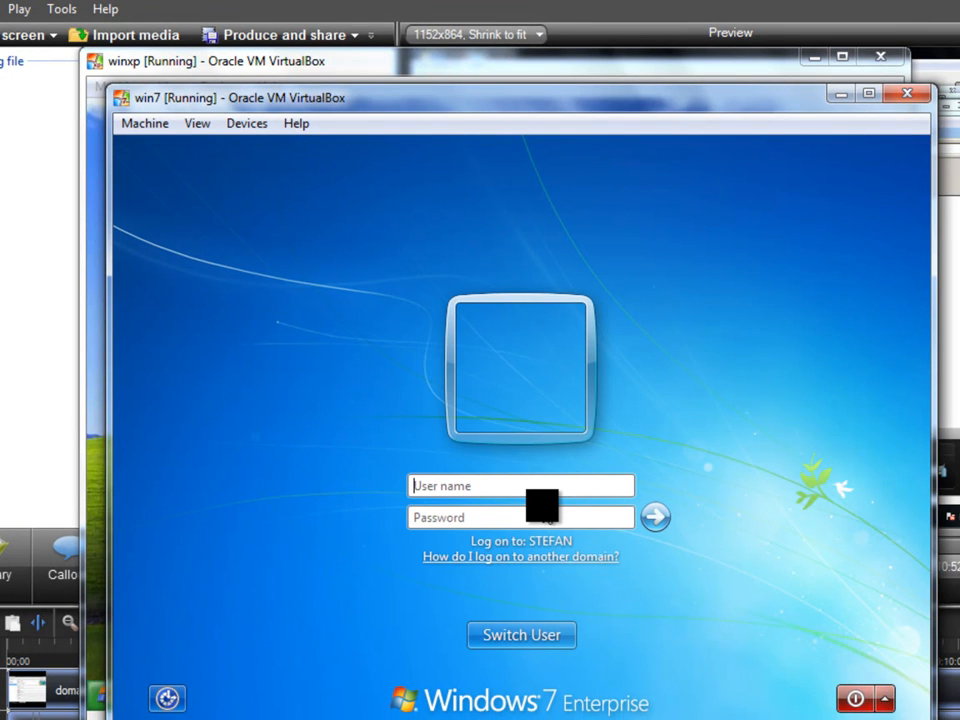
pyautogui.write('st')
pyautogui.write('efan.com\\')
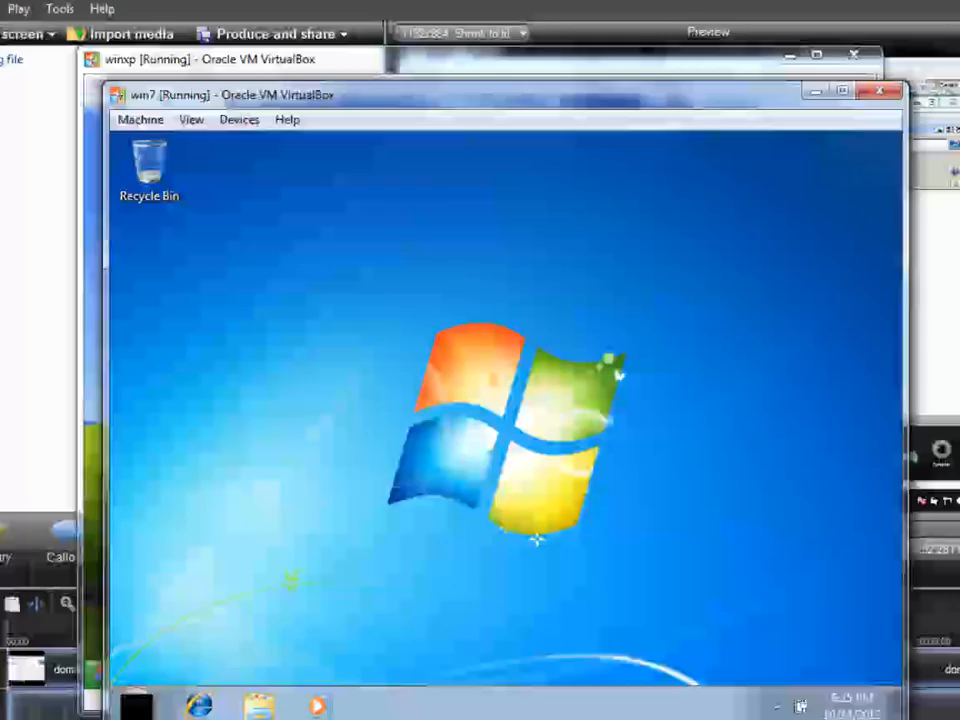
# Check the computer name and domain settings in the Windows 7 system properties, then close the System and Computer windows.
pyautogui.click(134, 703)
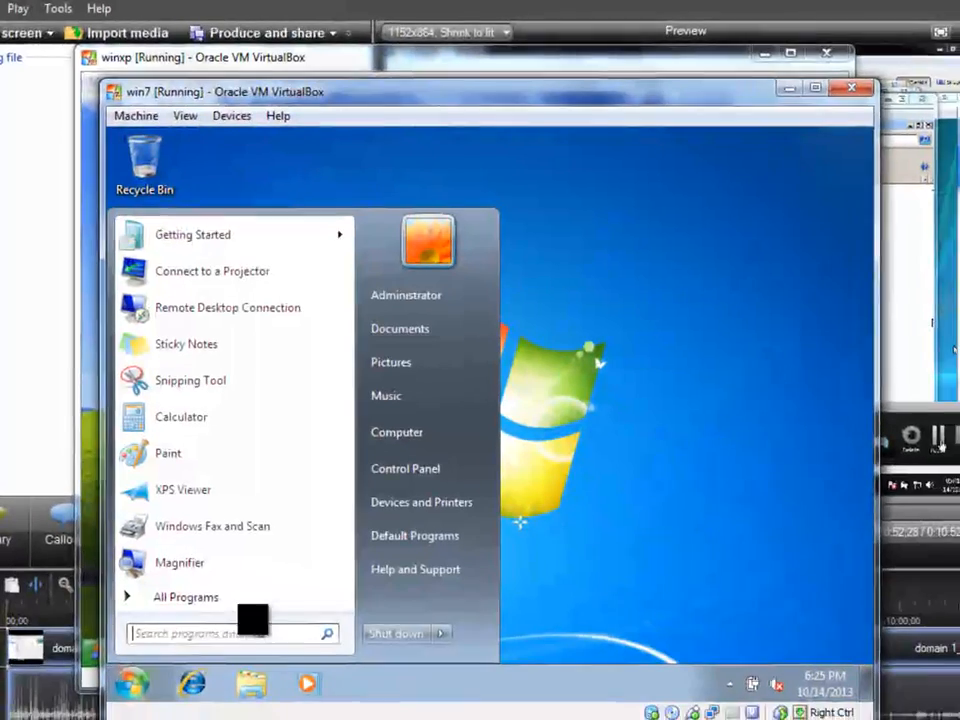
pyautogui.click(396, 432)
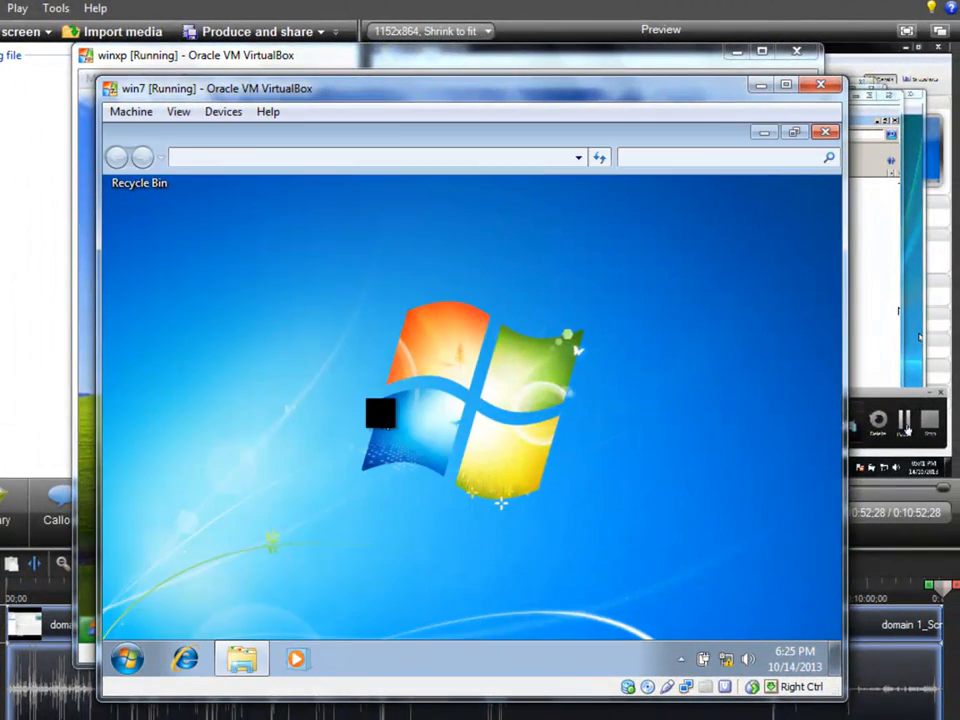
pyautogui.rightClick(382, 468)
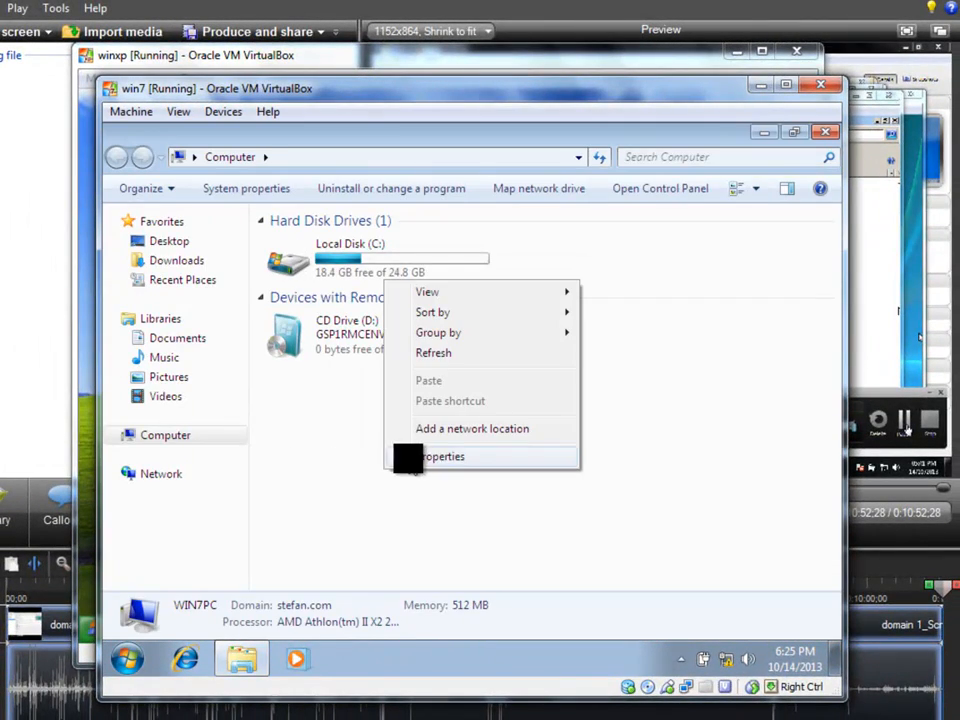
pyautogui.click(410, 457)
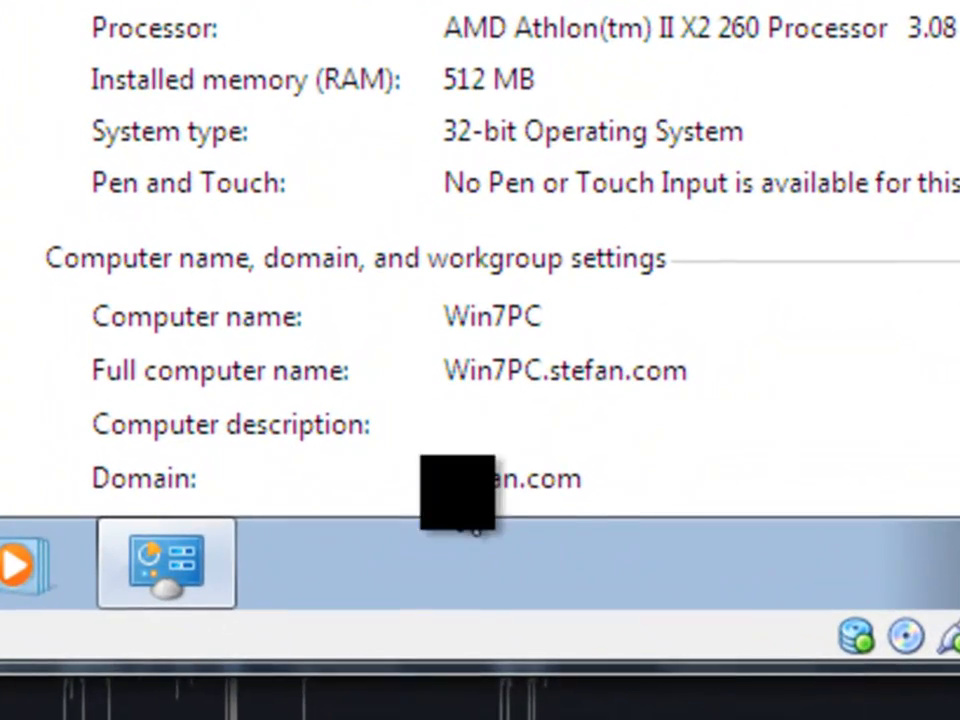
pyautogui.scroll(1, 490, 488)
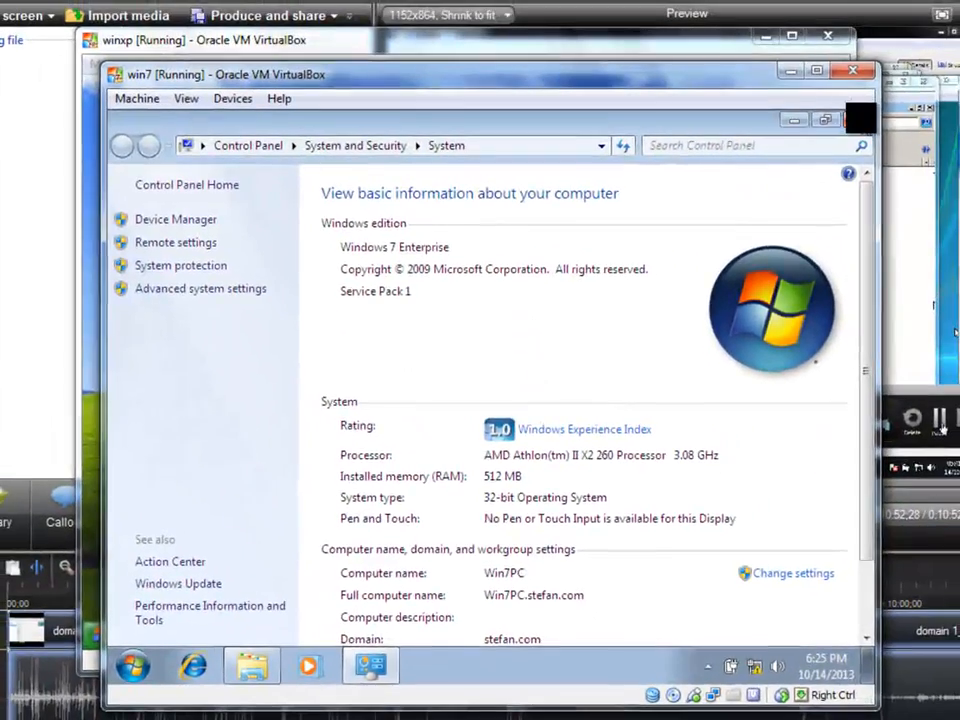
pyautogui.click(852, 120)
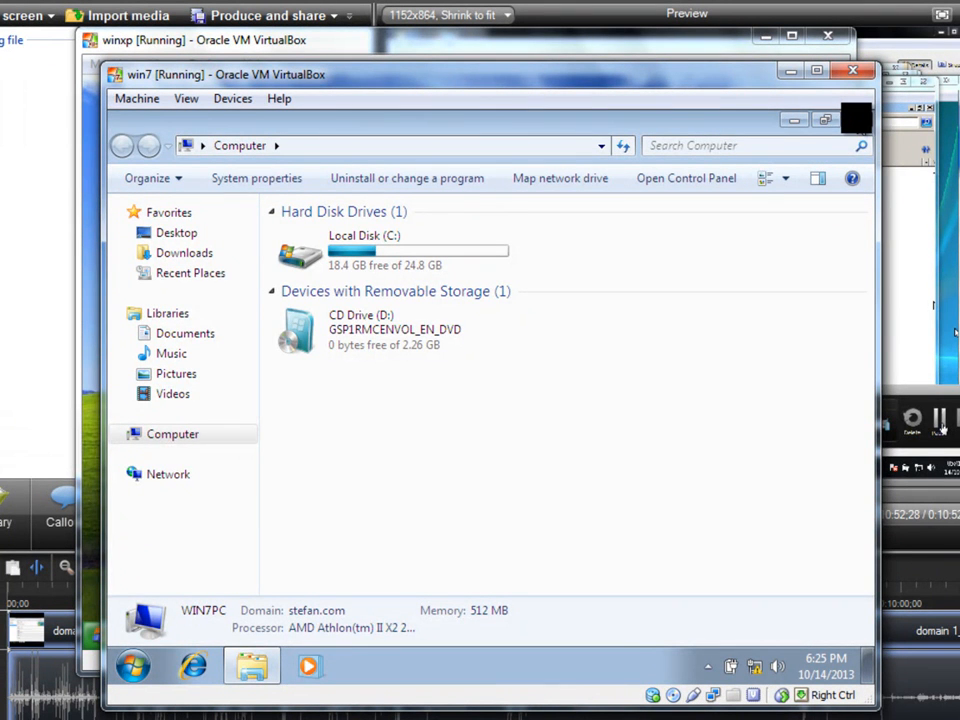
pyautogui.click(856, 118)
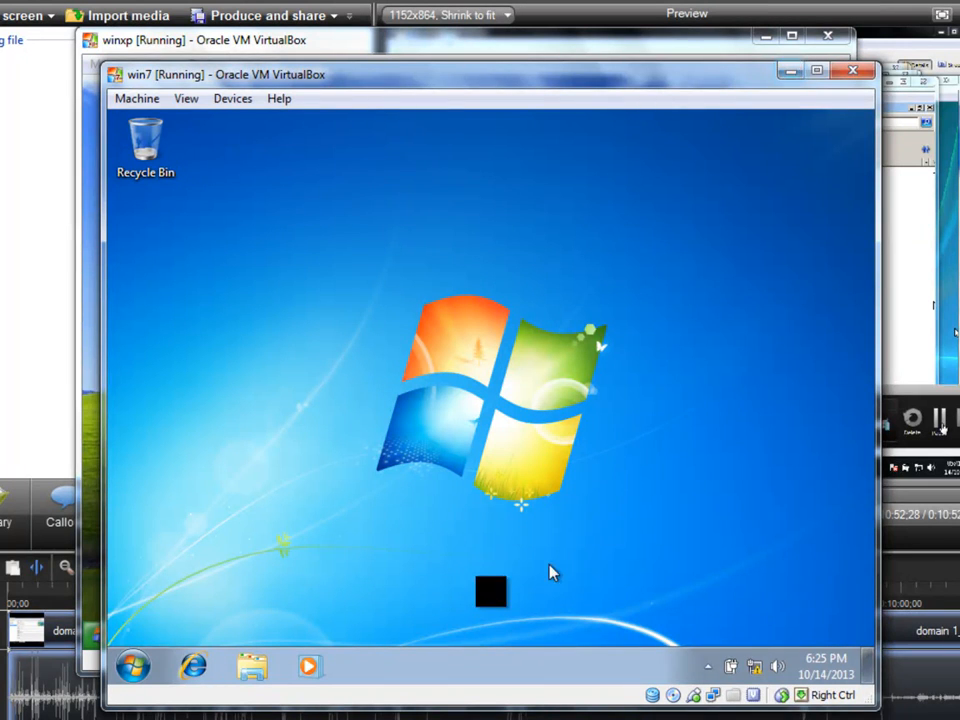
pyautogui.click(428, 716)
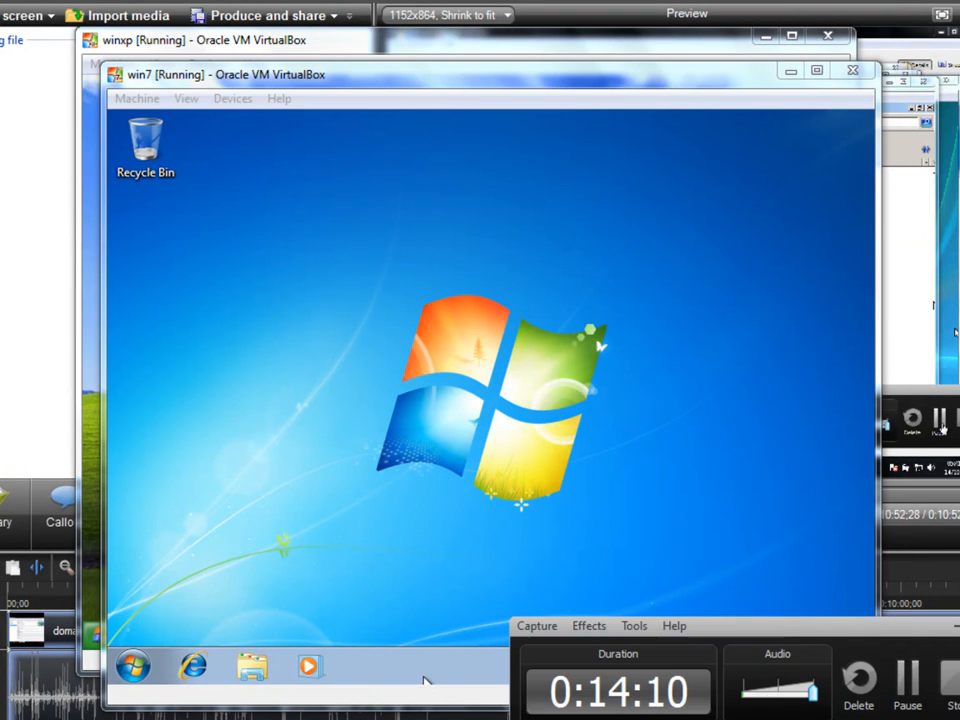
pyautogui.click(917, 681)
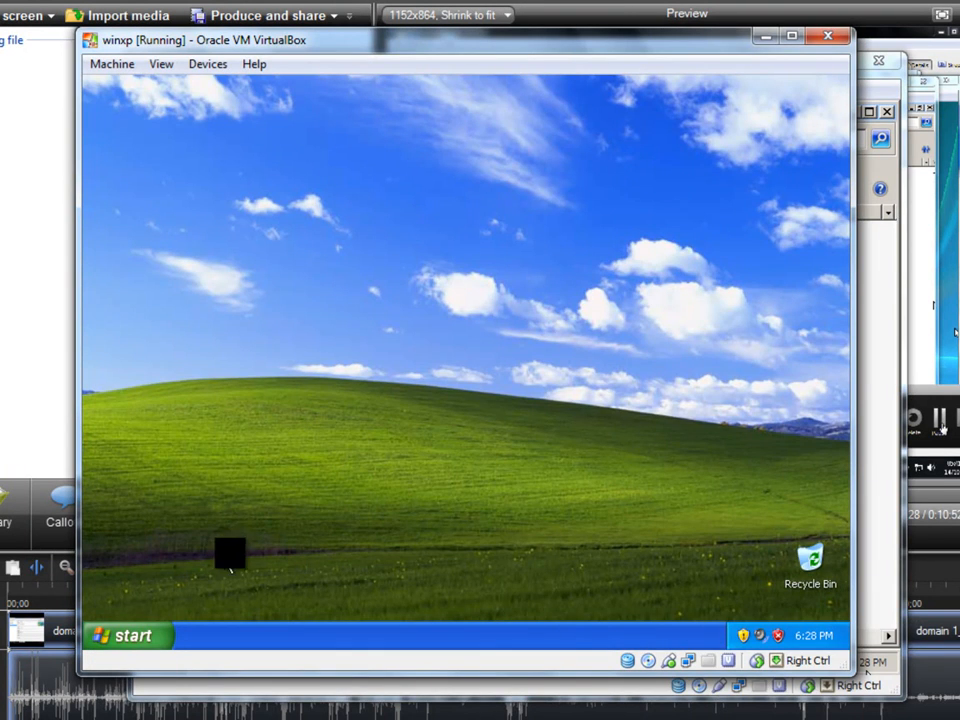
# In the winxp virtual machine, open the Internet Protocol (TCP/IP) properties of the Local Area Connection.
pyautogui.click(122, 635)
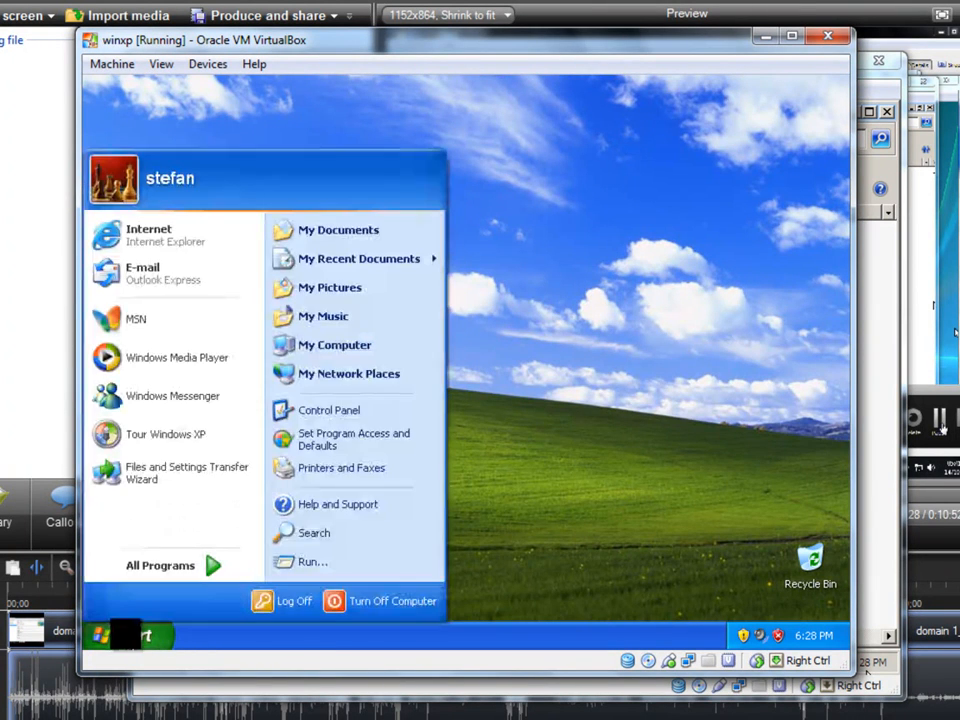
pyautogui.click(328, 387)
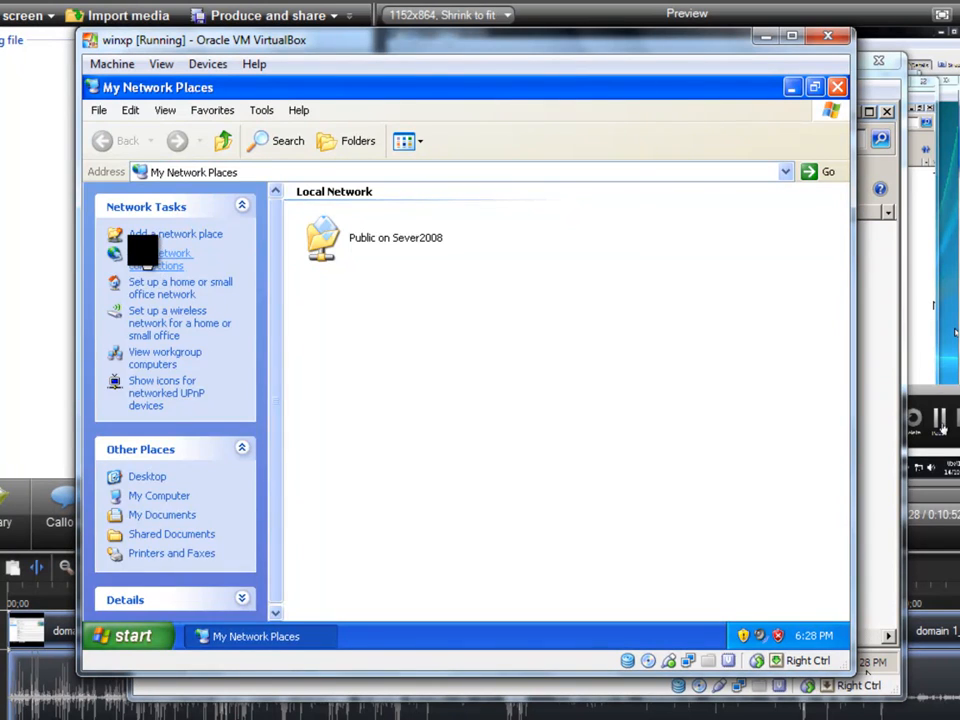
pyautogui.click(150, 258)
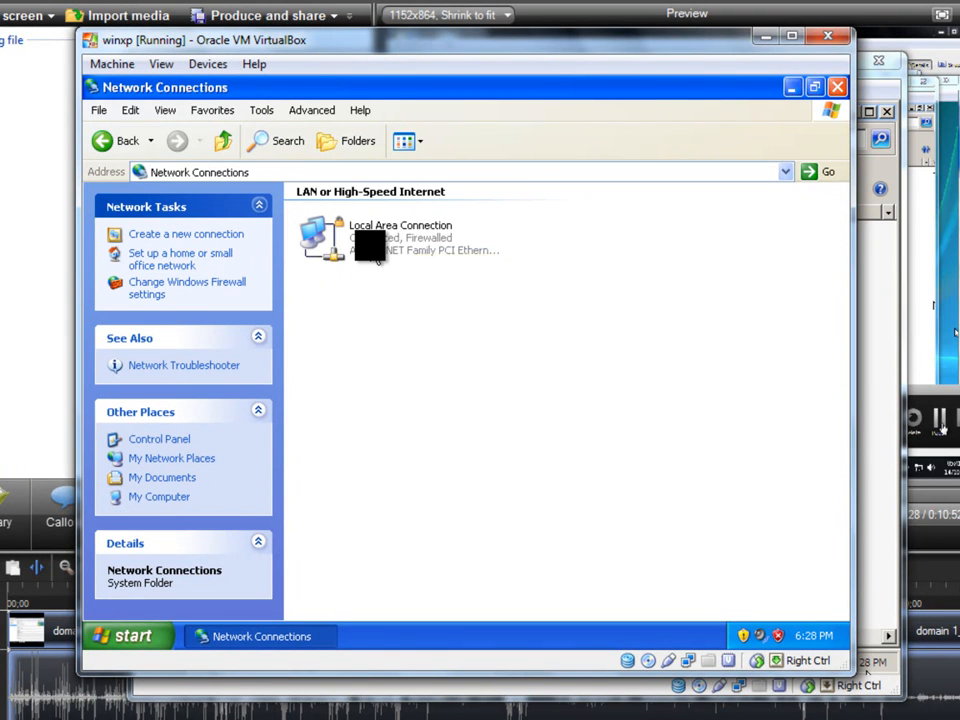
pyautogui.doubleClick(377, 259)
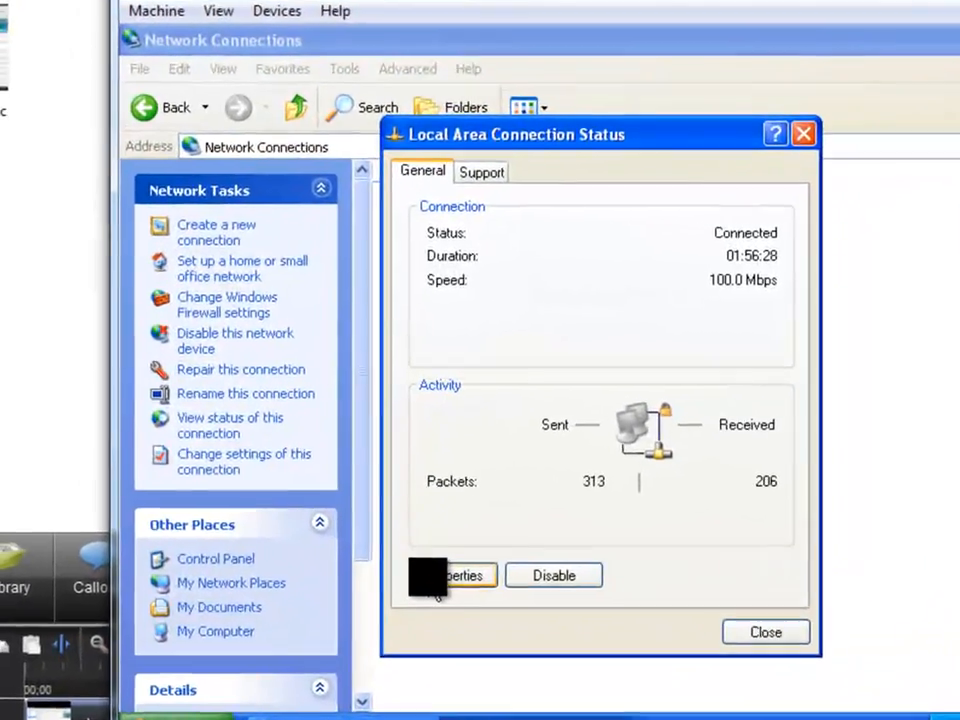
pyautogui.click(445, 578)
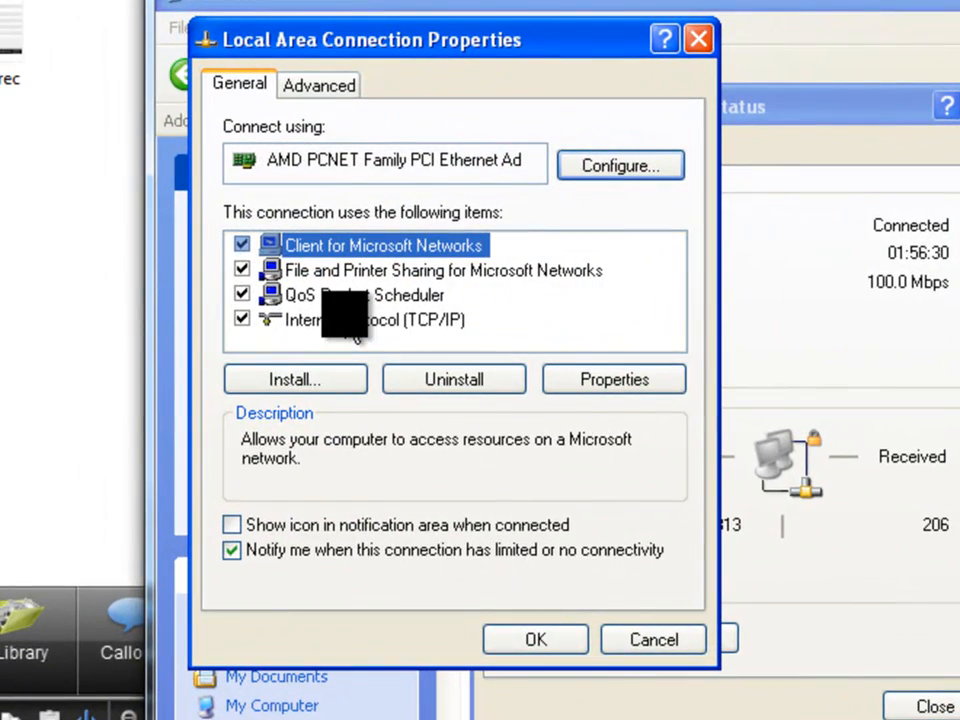
pyautogui.doubleClick(336, 320)
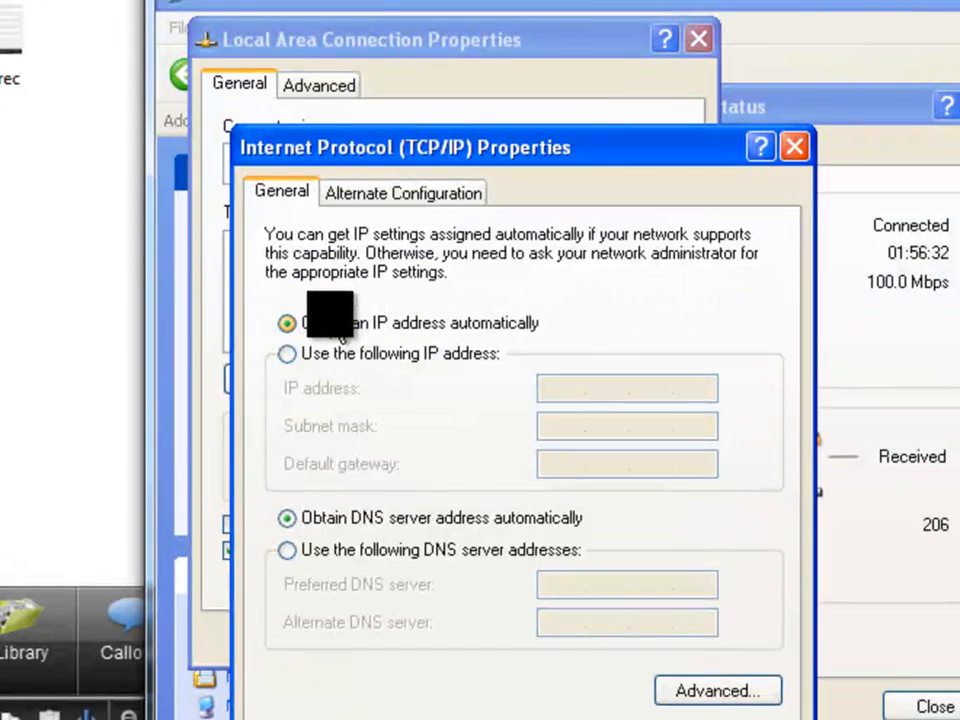
# Switch to a manual IP configuration with IP address 192.168.56.103 and subnet mask 255.255.255.0.
pyautogui.click(287, 354)
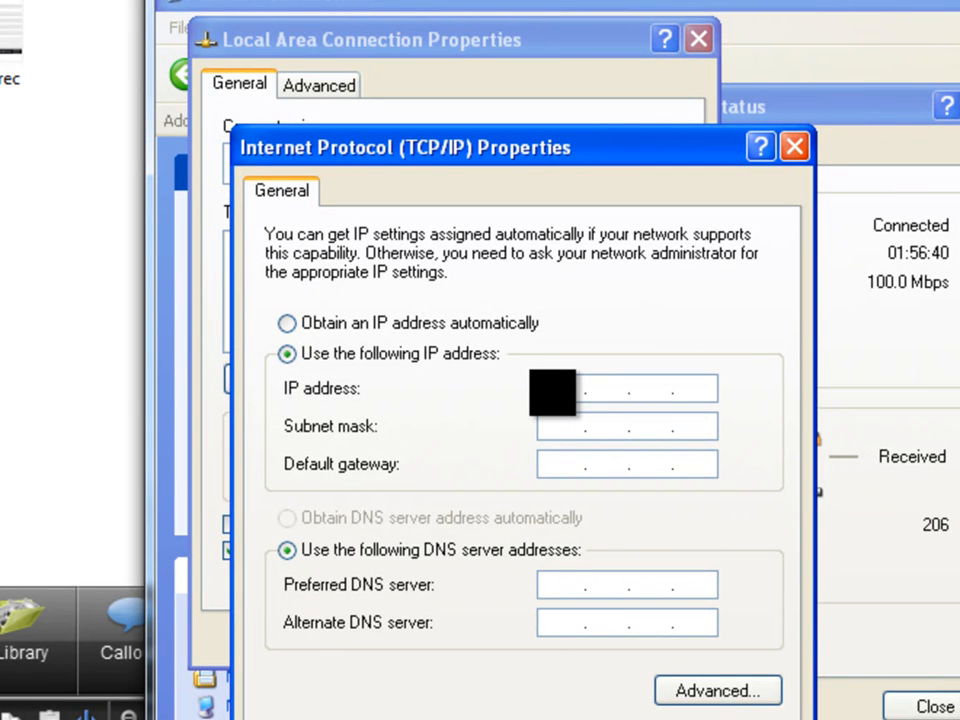
pyautogui.write('192.168 . 56 . 103')
pyautogui.press('Tab')
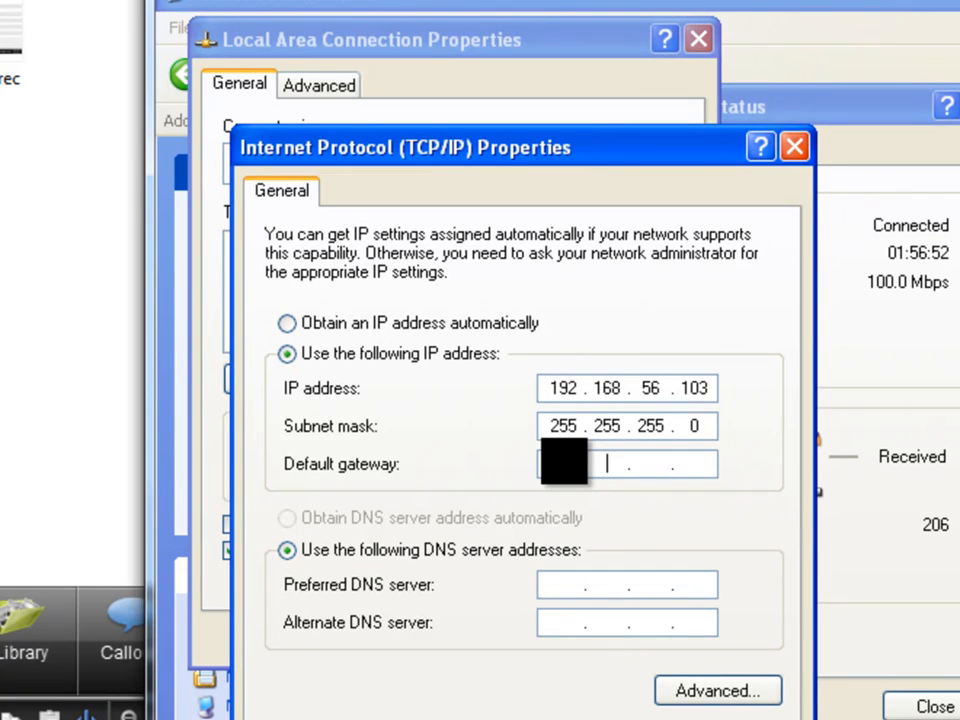
# Set both the default gateway and the preferred DNS server to 192.168.56.101.
pyautogui.write('68 . 56 . 101')
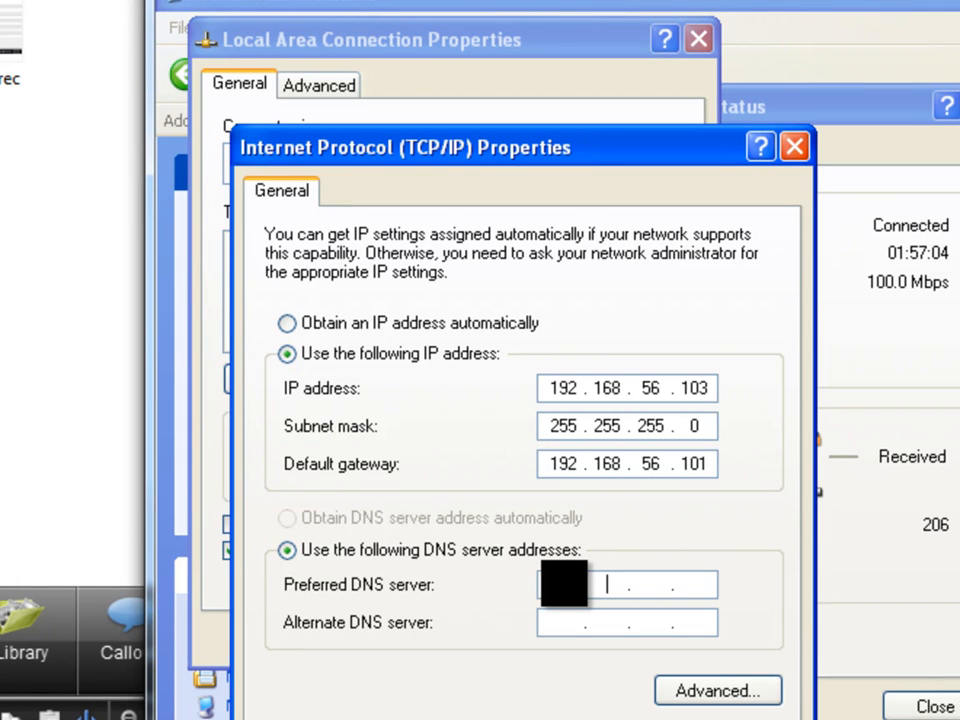
pyautogui.write('68 . ')
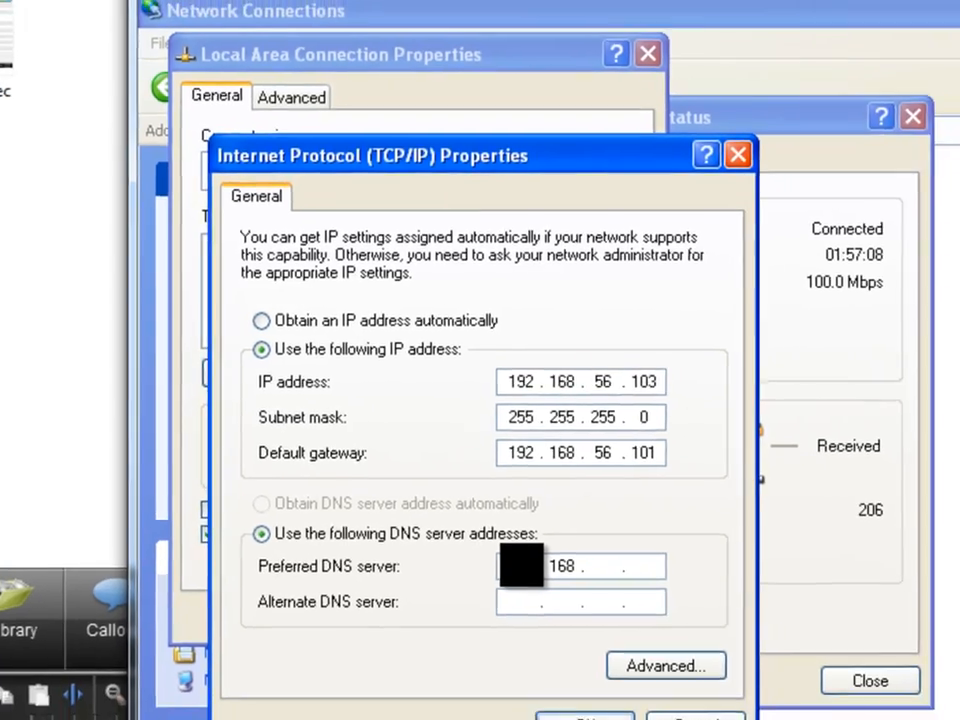
pyautogui.write('56 . 101')
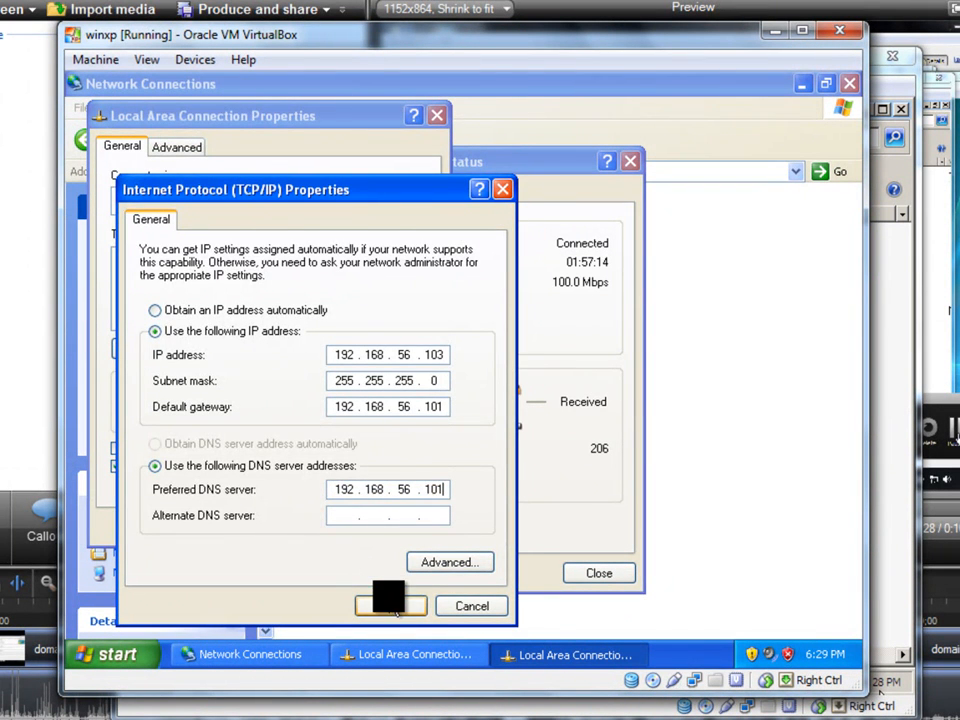
# Apply the TCP/IP settings and close the Local Area Connection dialogs and the Network Connections window.
pyautogui.click(390, 604)
pyautogui.click(335, 528)
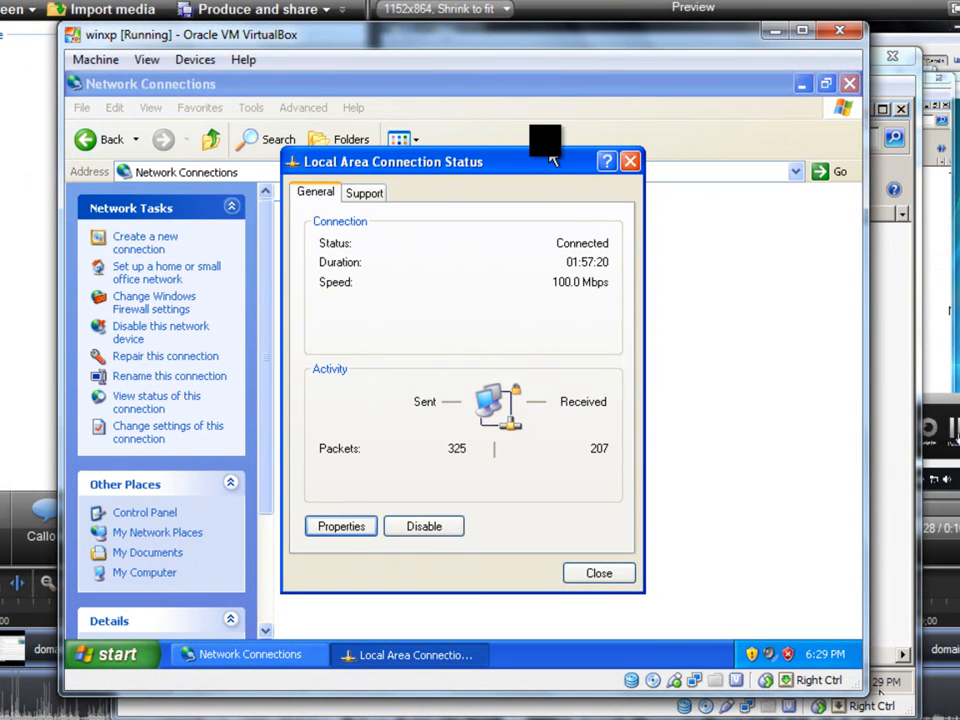
pyautogui.moveTo(646, 287); pyautogui.dragTo(529, 270)
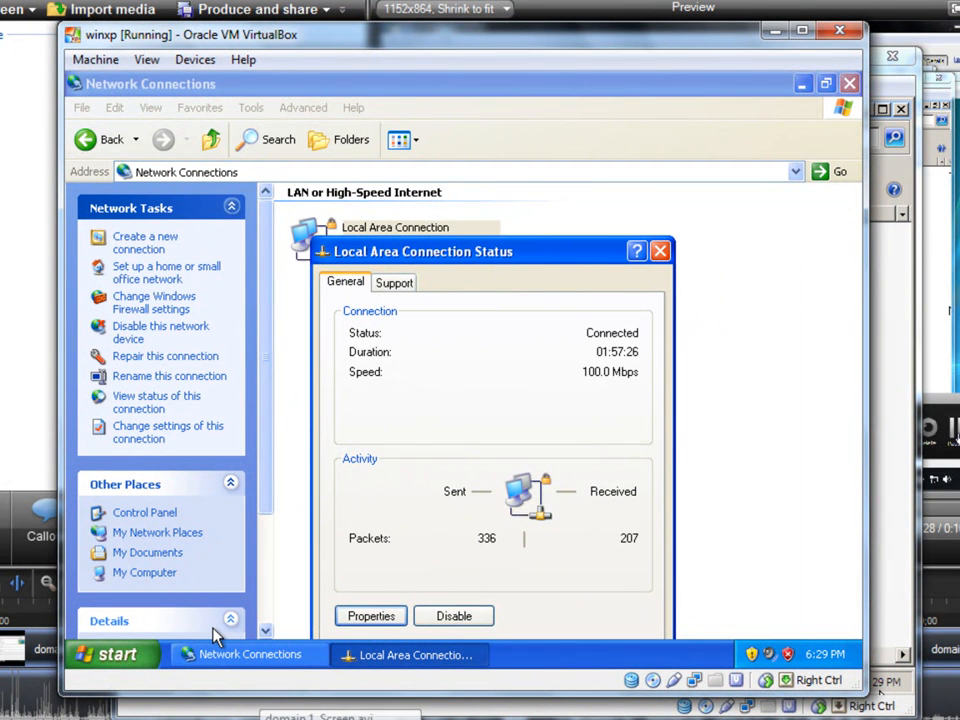
pyautogui.press('F9')
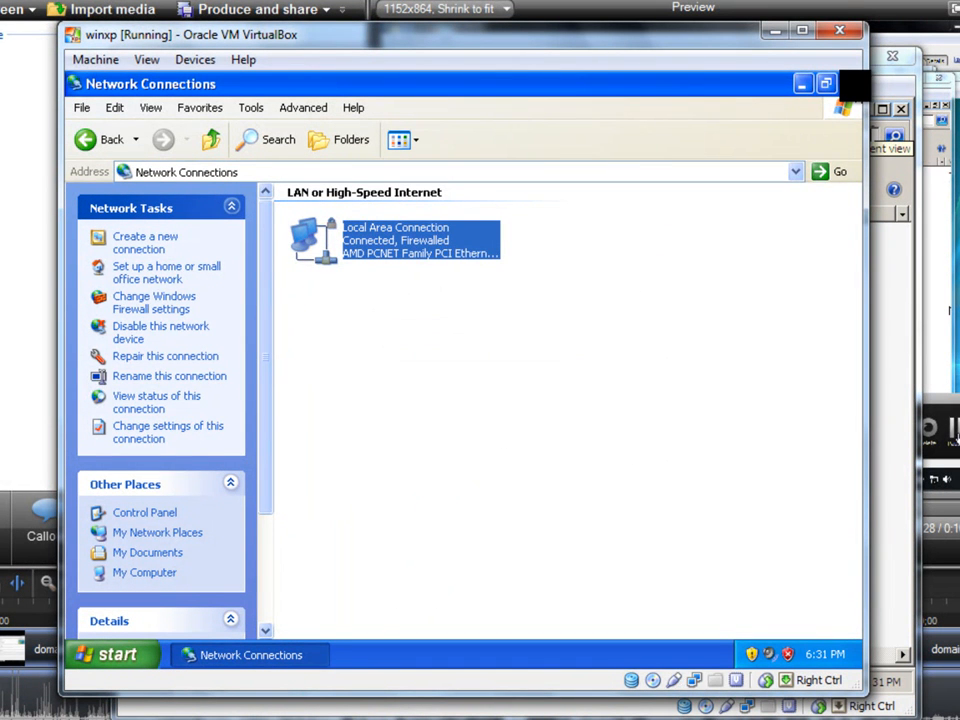
pyautogui.click(850, 84)
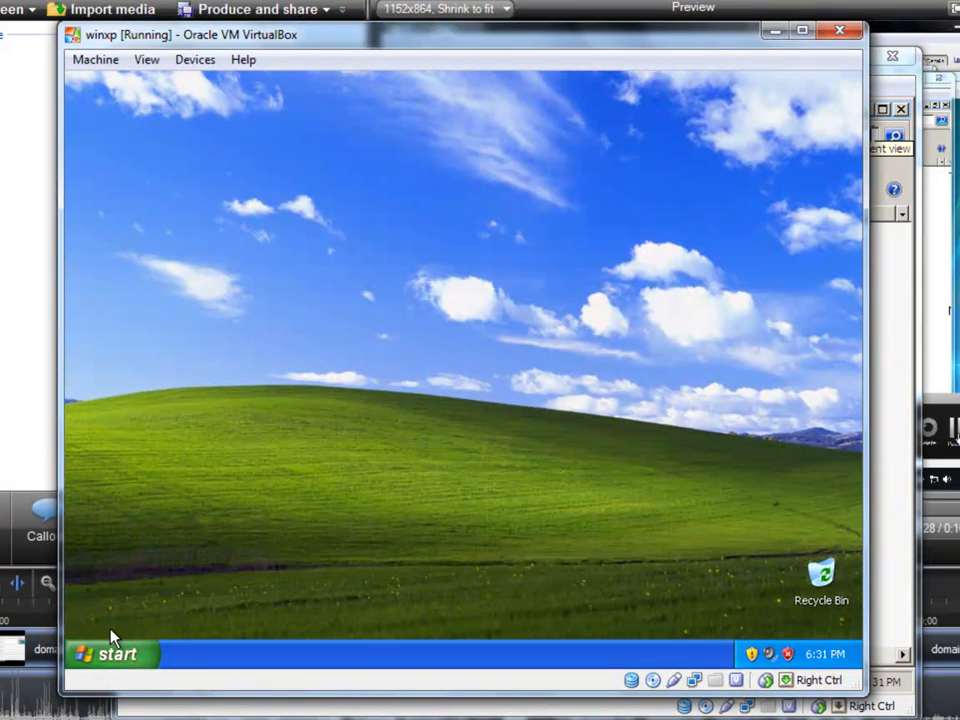
# Open the Windows XP system properties and start changing the computer's name and domain membership.
pyautogui.click(105, 652)
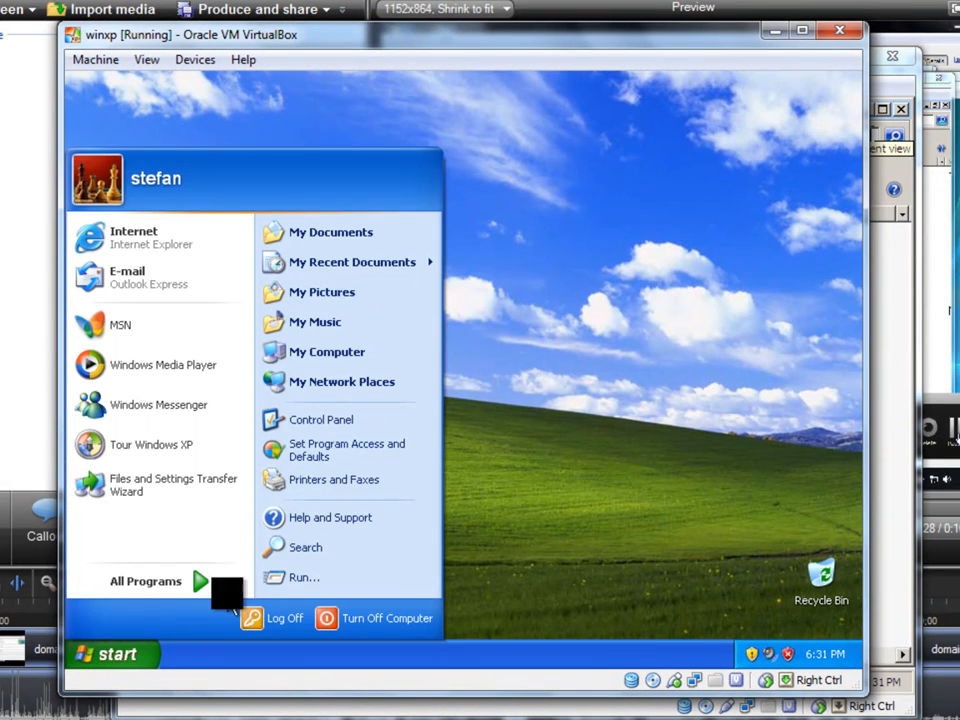
pyautogui.click(355, 352)
pyautogui.rightClick(383, 545)
pyautogui.click(410, 542)
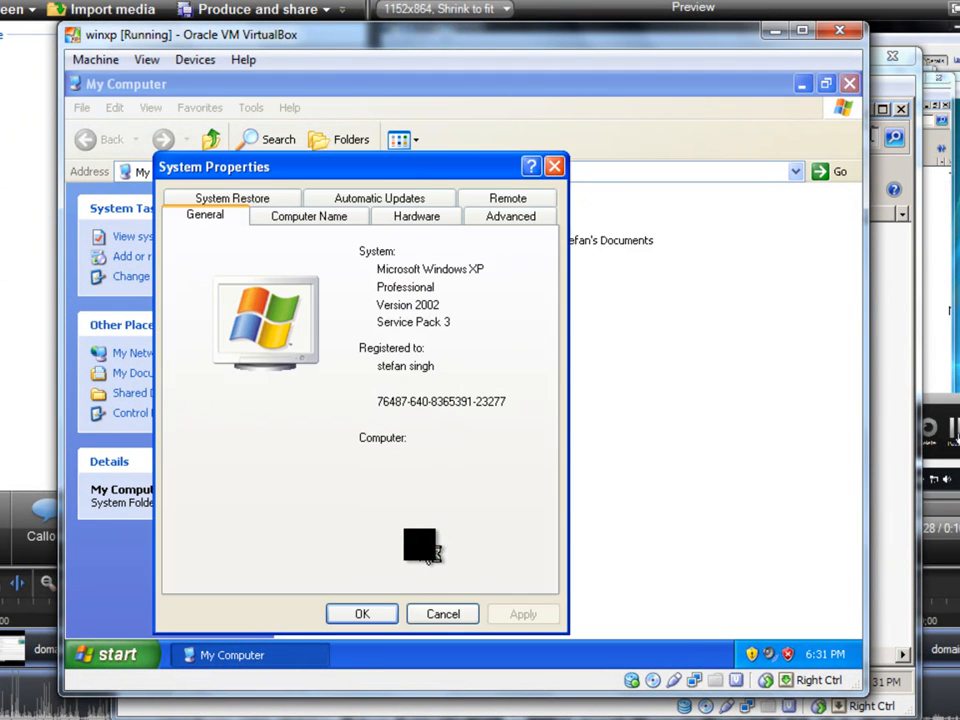
pyautogui.click(311, 224)
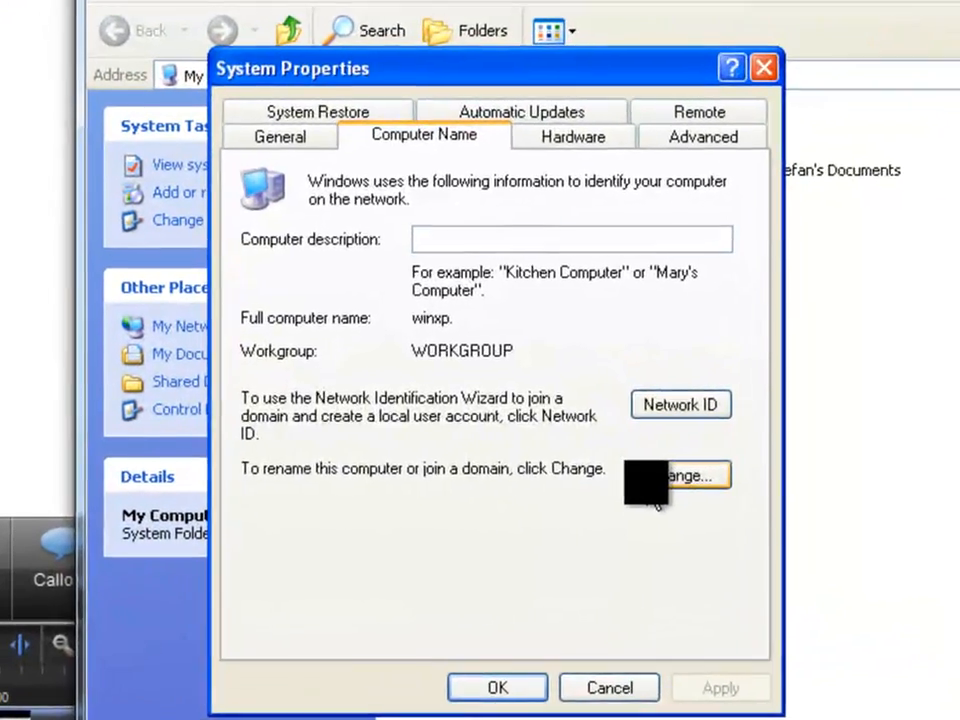
pyautogui.click(528, 463)
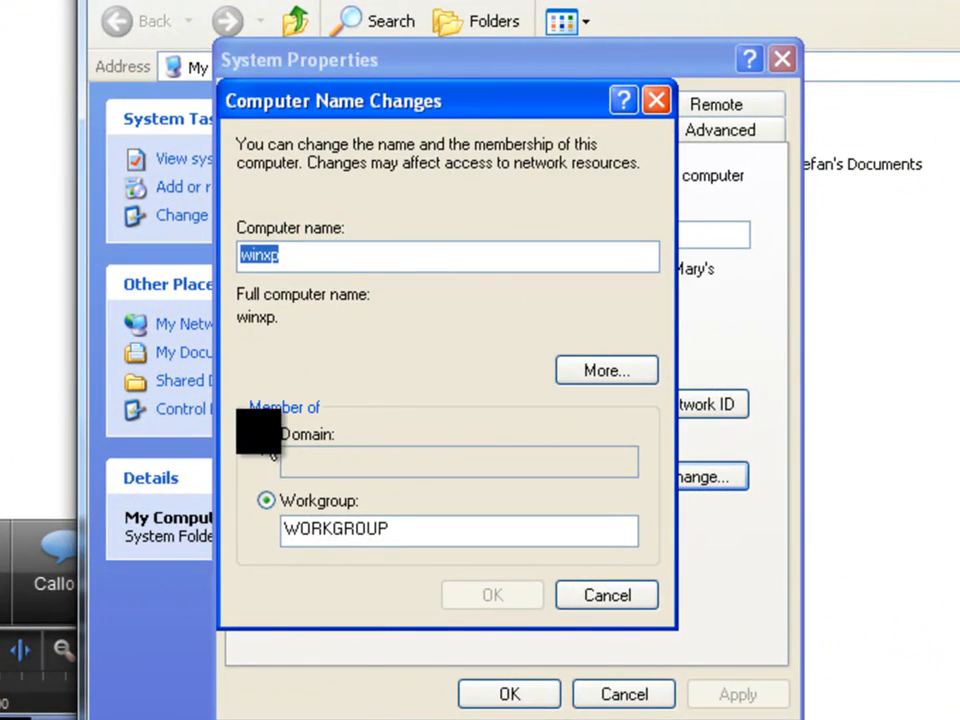
# Make the winxp computer a member of the domain stefan.com and submit the change.
pyautogui.click(266, 434)
pyautogui.click(356, 461)
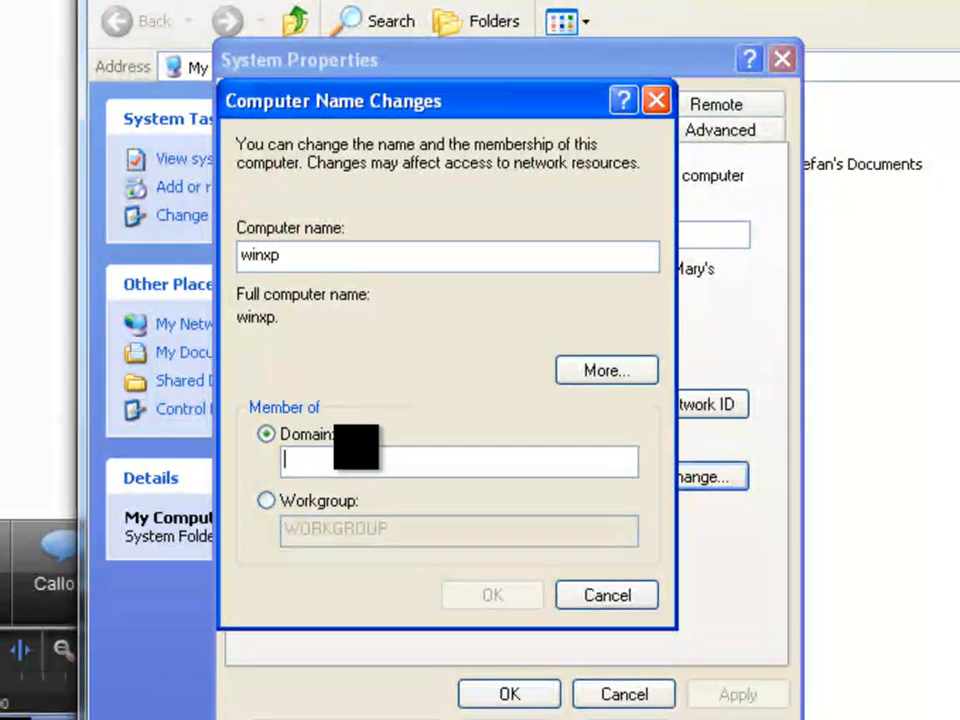
pyautogui.write('ste')
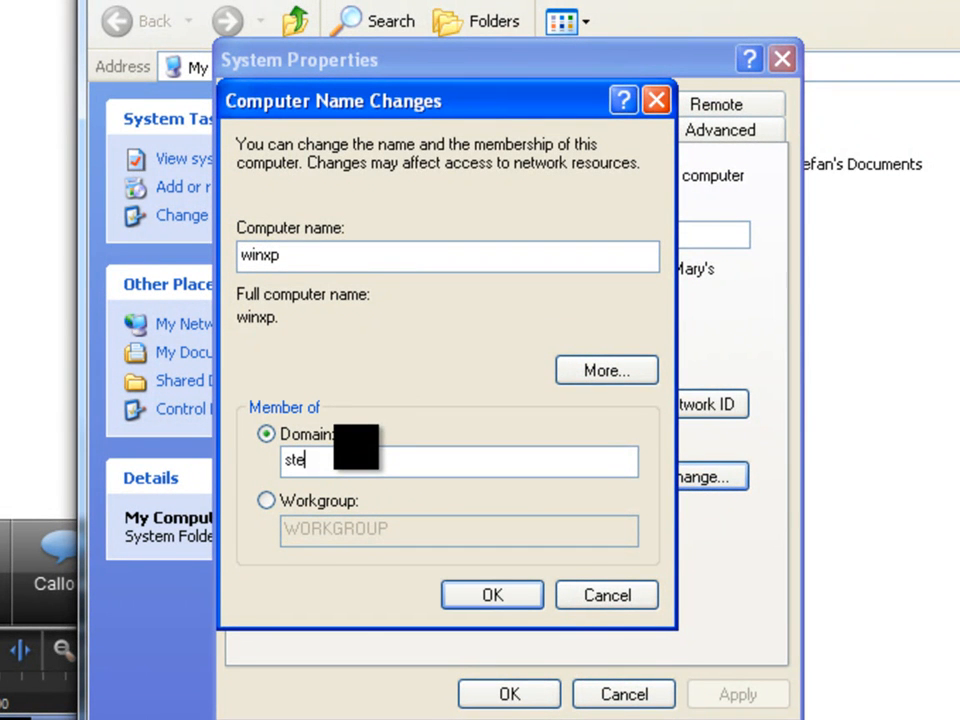
pyautogui.write('fan.com')
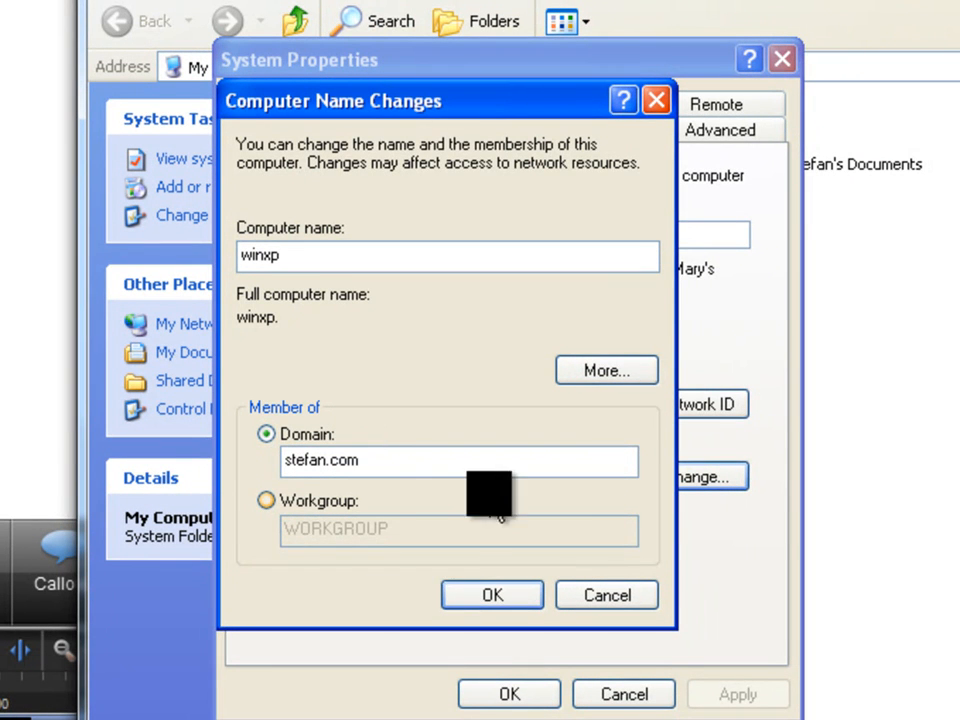
pyautogui.click(463, 603)
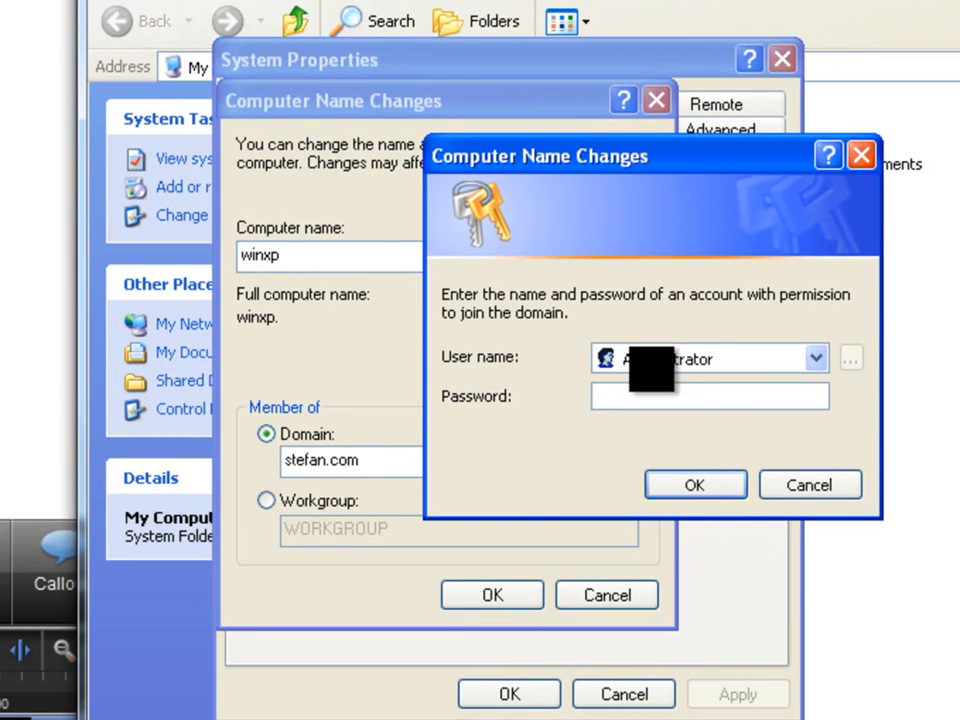
# Authorize the domain join as Administrator with the account password, and acknowledge the messages that follow.
pyautogui.click(665, 400)
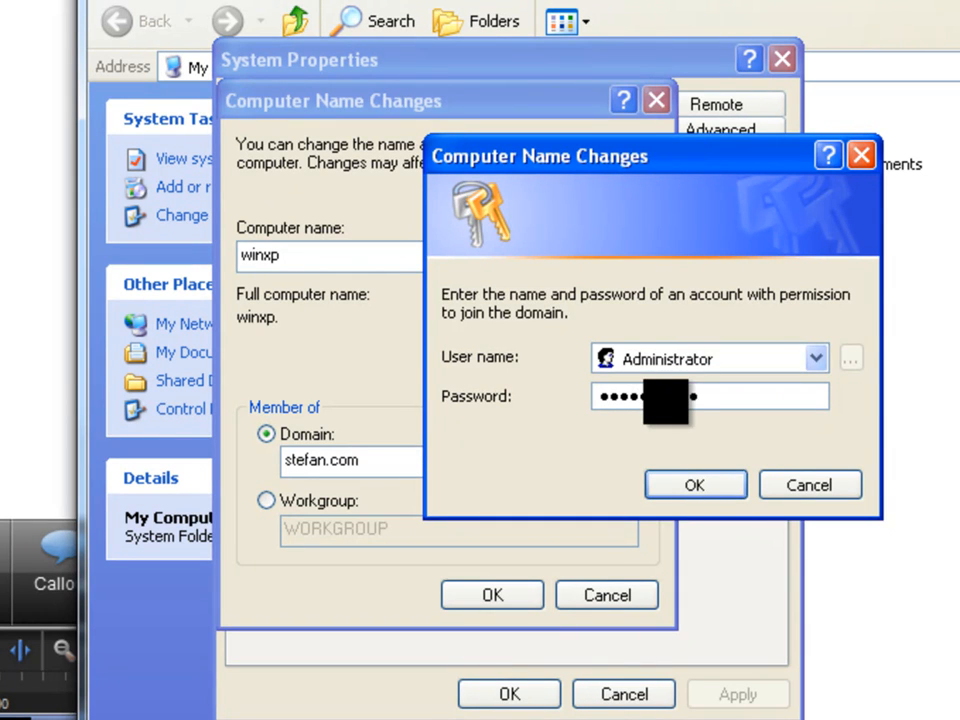
pyautogui.click(695, 485)
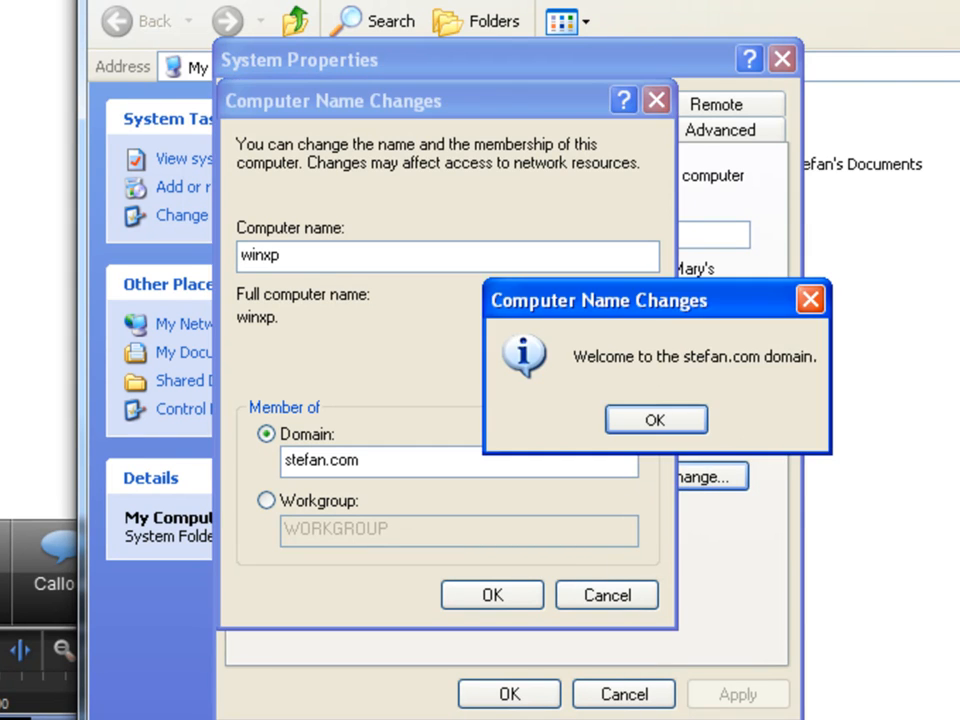
pyautogui.click(668, 425)
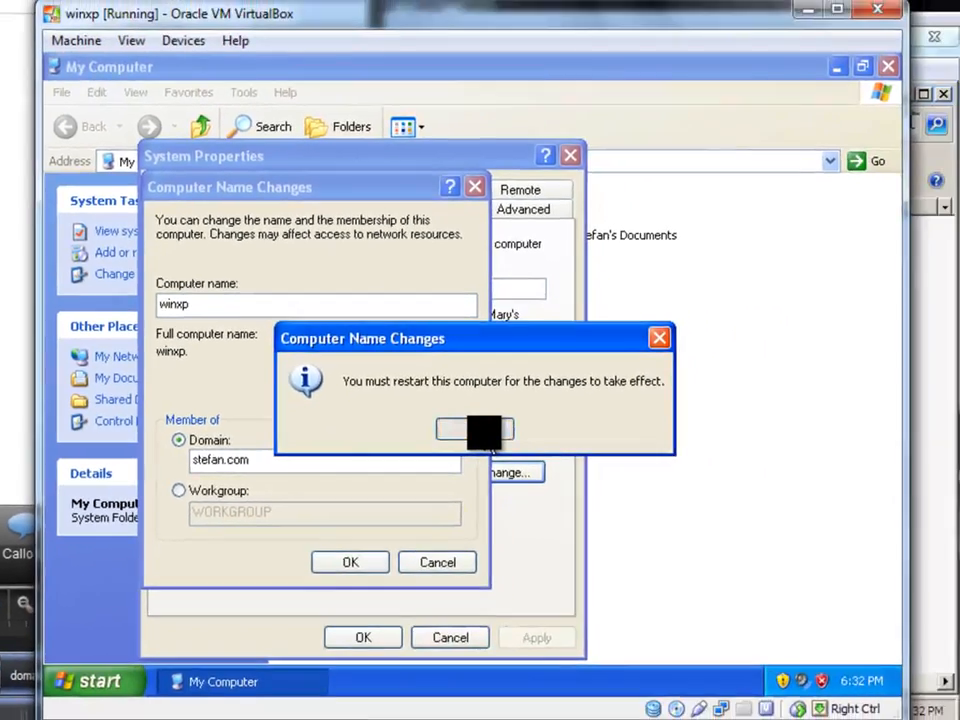
pyautogui.click(524, 427)
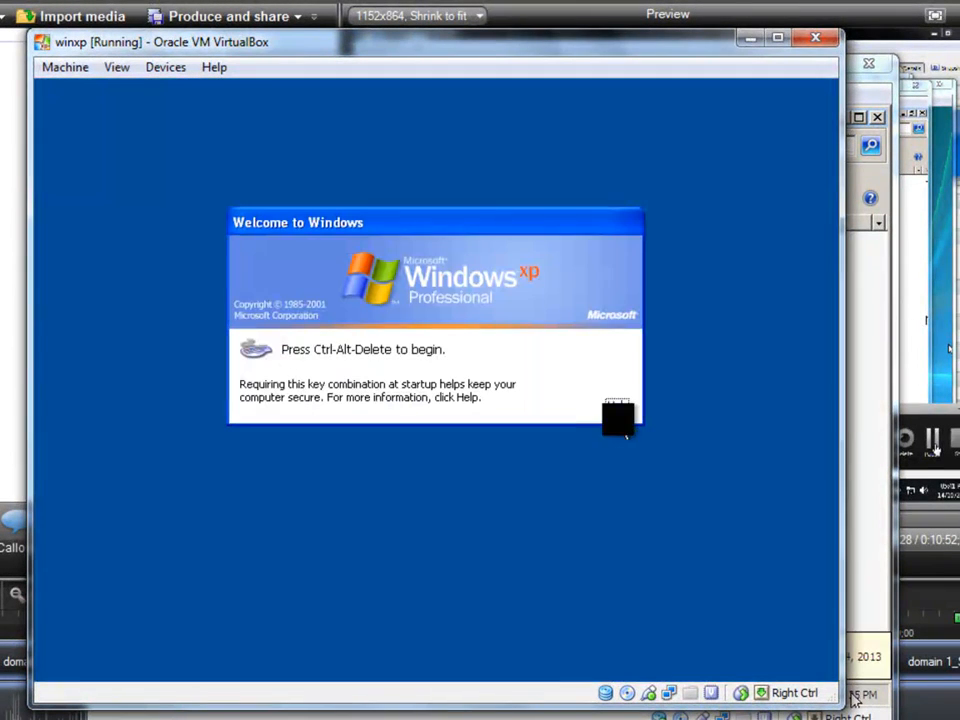
# Bring up the winxp logon prompt, show the extra logon options and choose STEFAN as the domain to log on to.
pyautogui.click(78, 70)
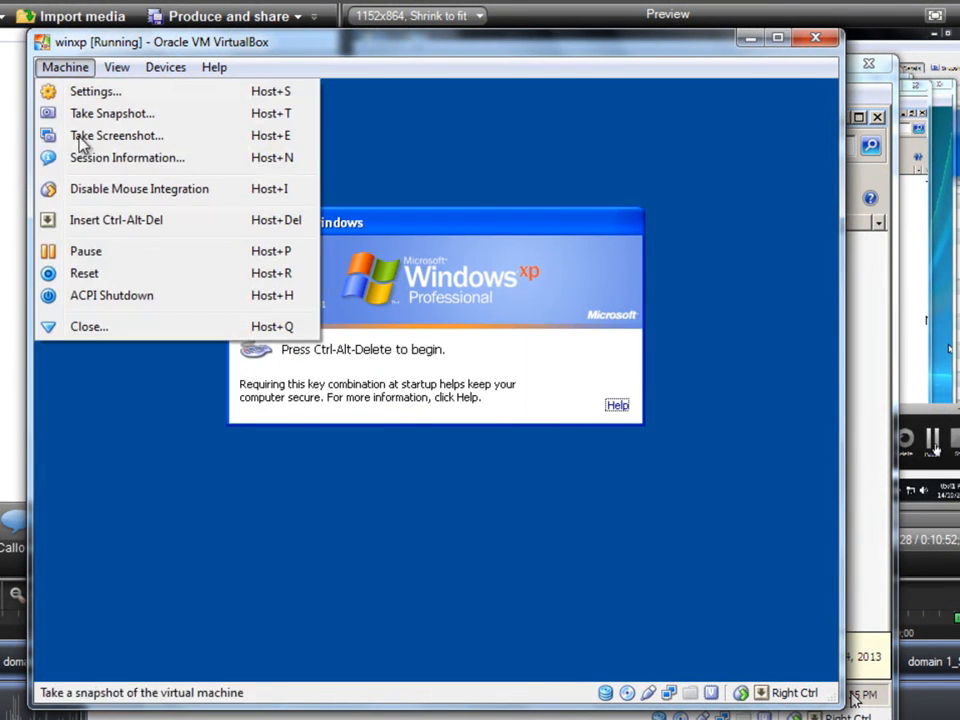
pyautogui.click(103, 225)
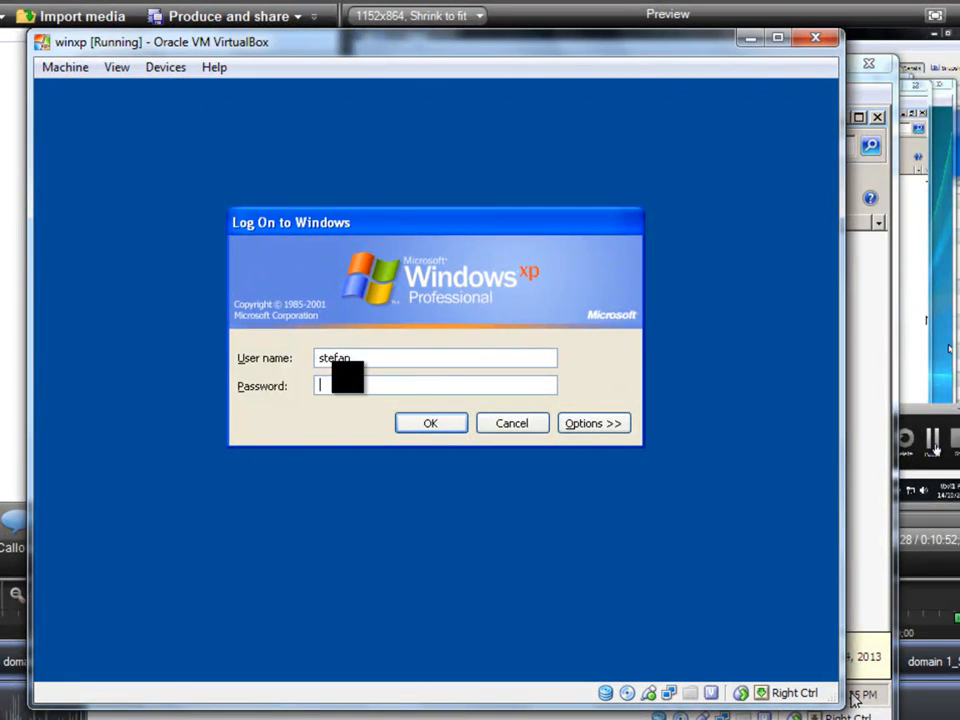
pyautogui.click(588, 423)
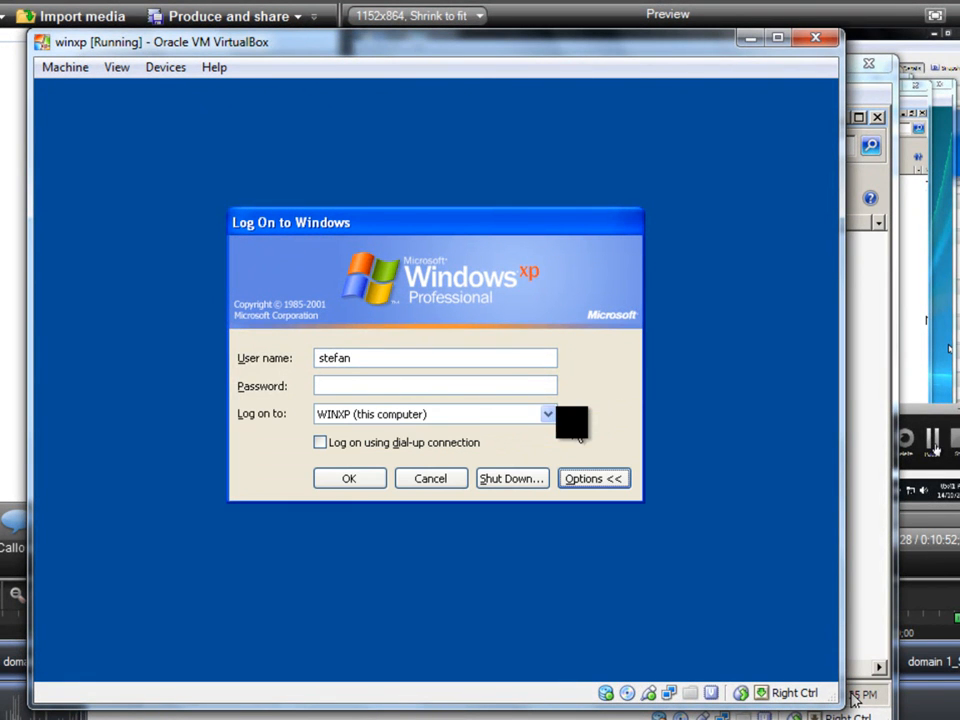
pyautogui.click(548, 414)
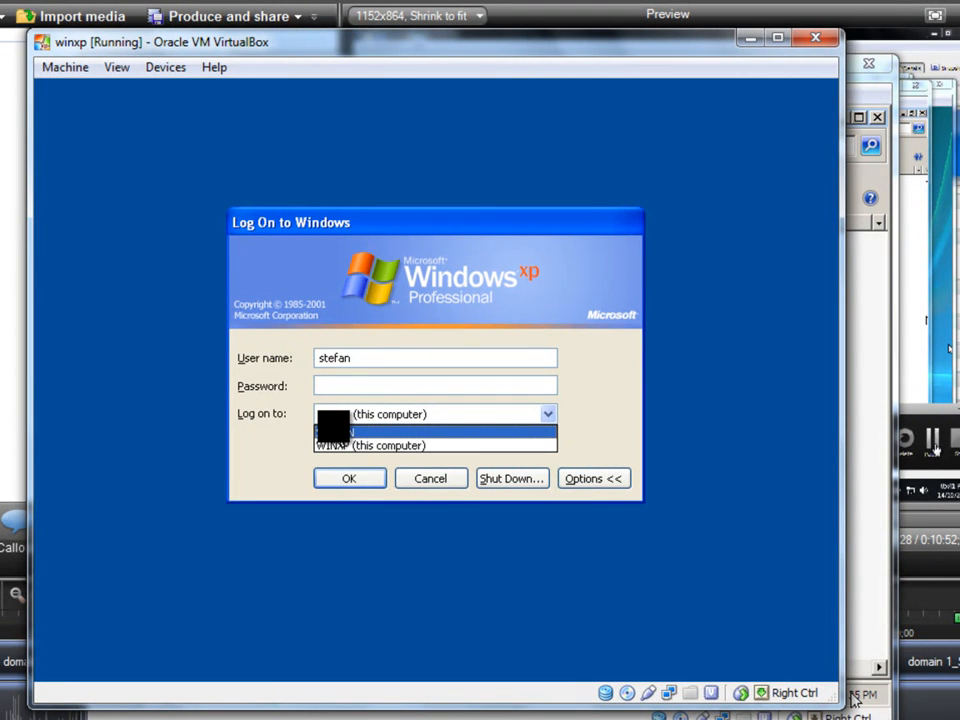
pyautogui.click(340, 432)
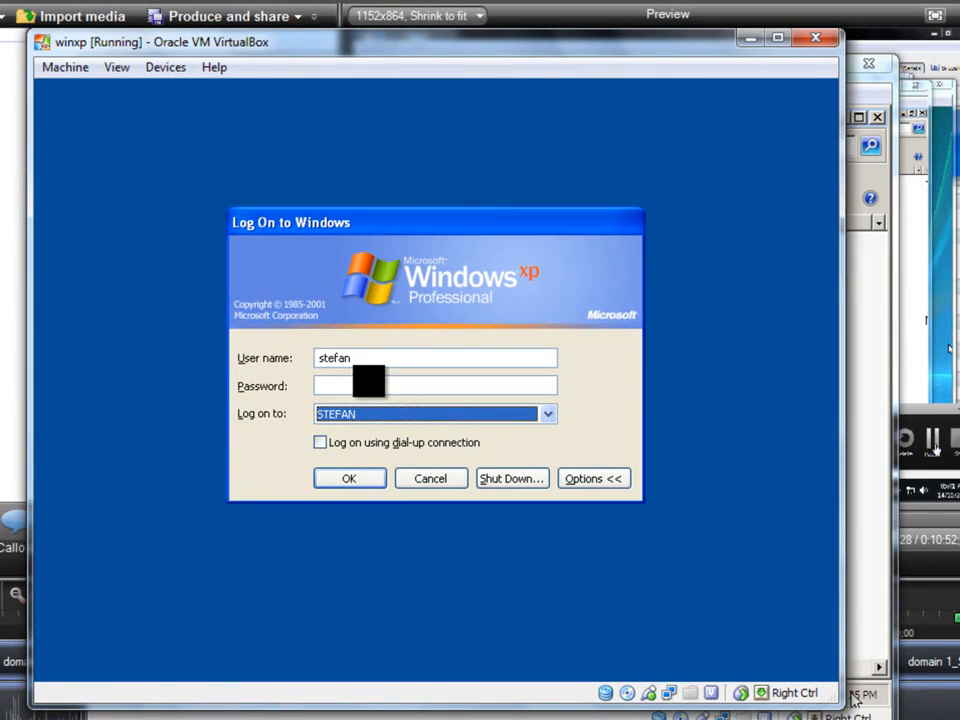
# Log on with the user name stefan\Administrator and the account password.
pyautogui.click(367, 362)
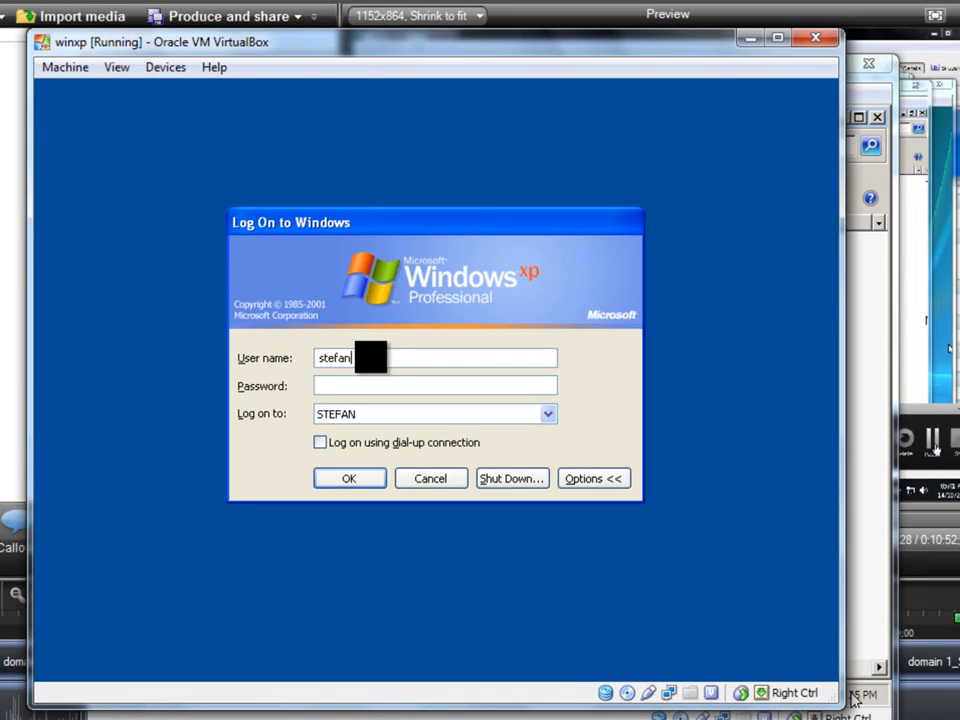
pyautogui.press('BackSpace')
pyautogui.write('\\Administrator')
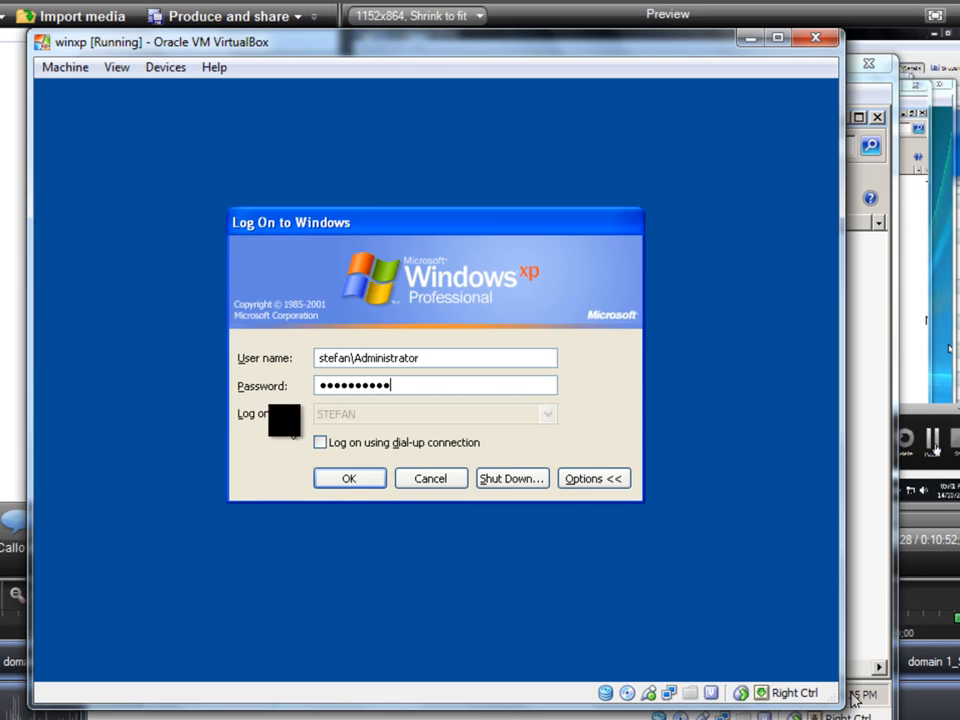
pyautogui.click(355, 478)
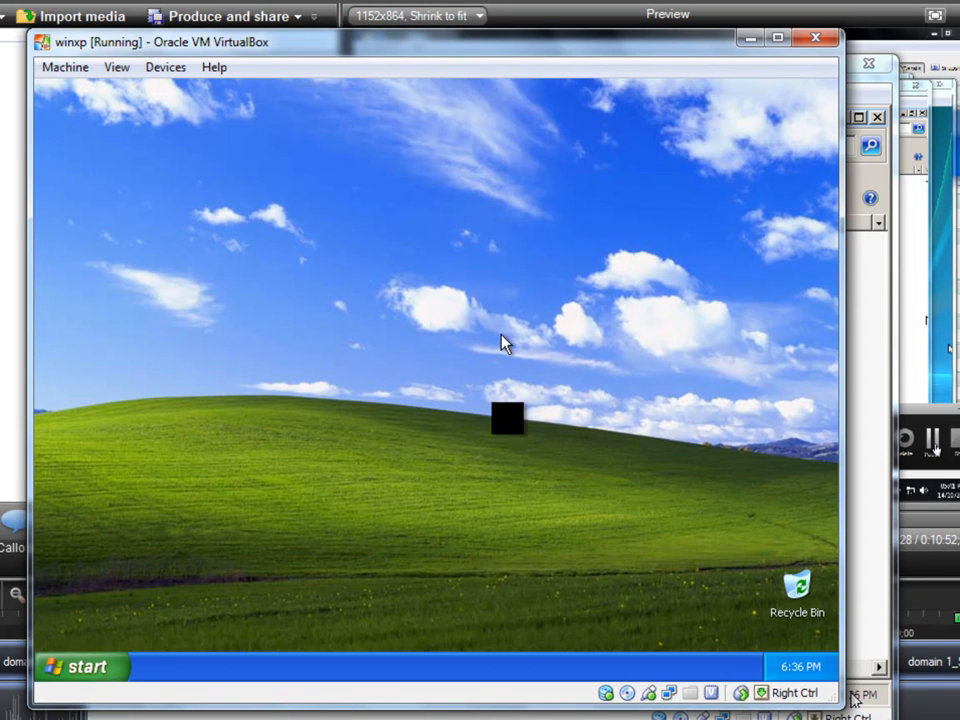
# Check the full computer name and domain in the Windows XP system properties.
pyautogui.click(638, 536)
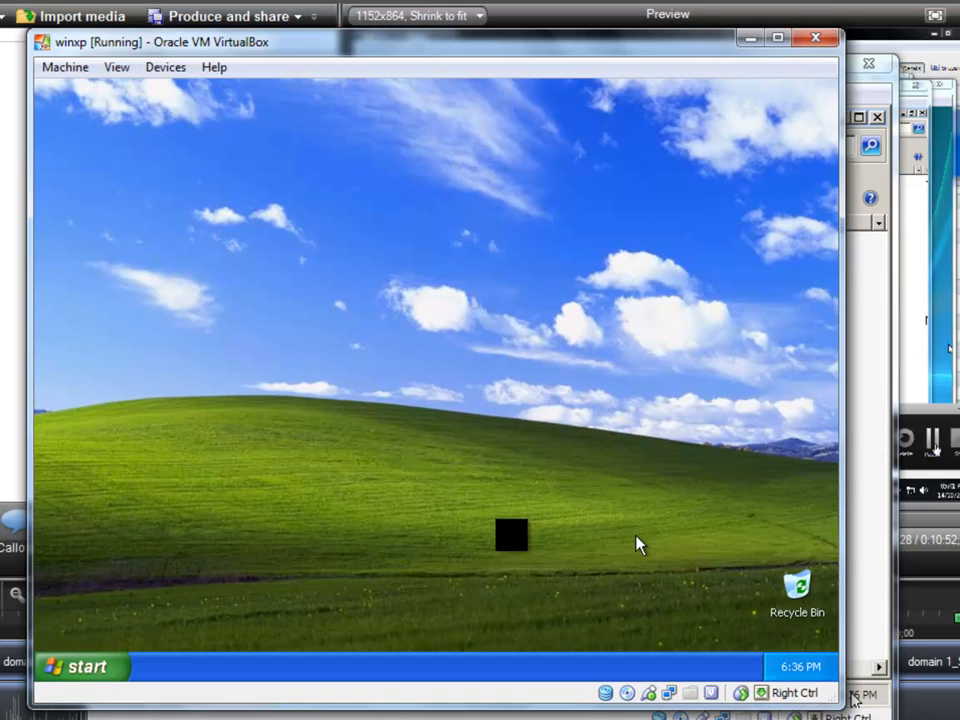
pyautogui.click(84, 667)
pyautogui.moveTo(318, 380); pyautogui.dragTo(322, 388)
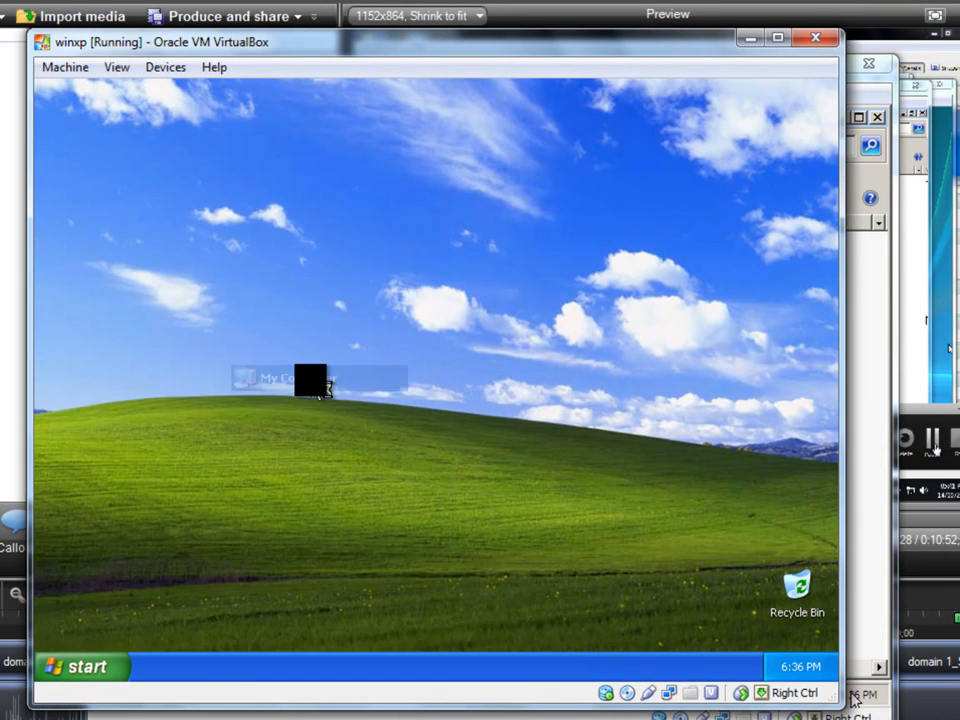
pyautogui.rightClick(356, 443)
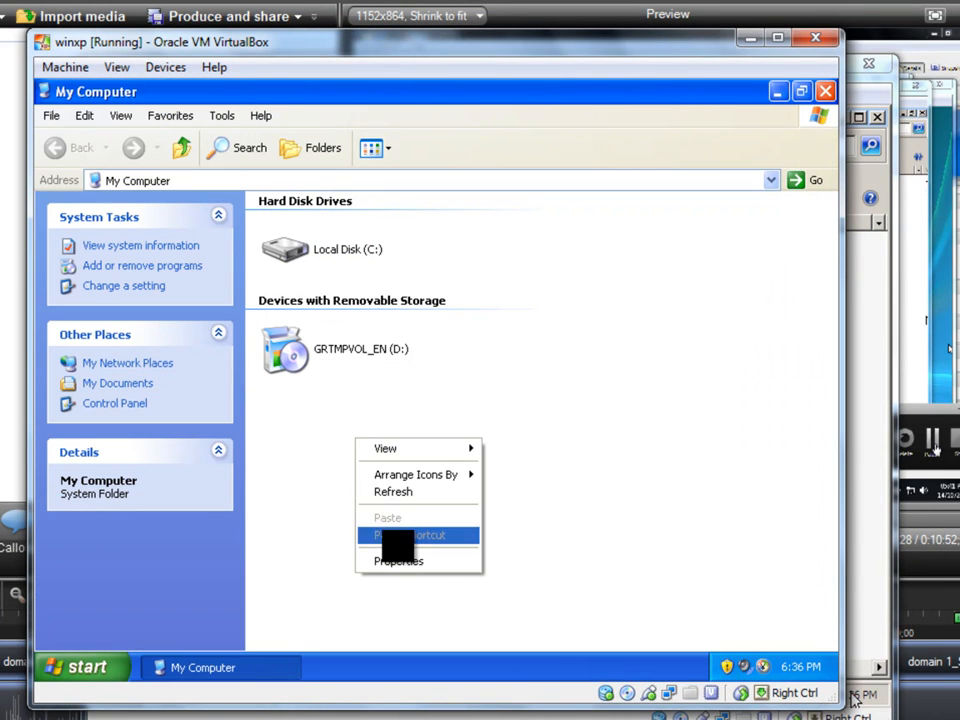
pyautogui.click(398, 561)
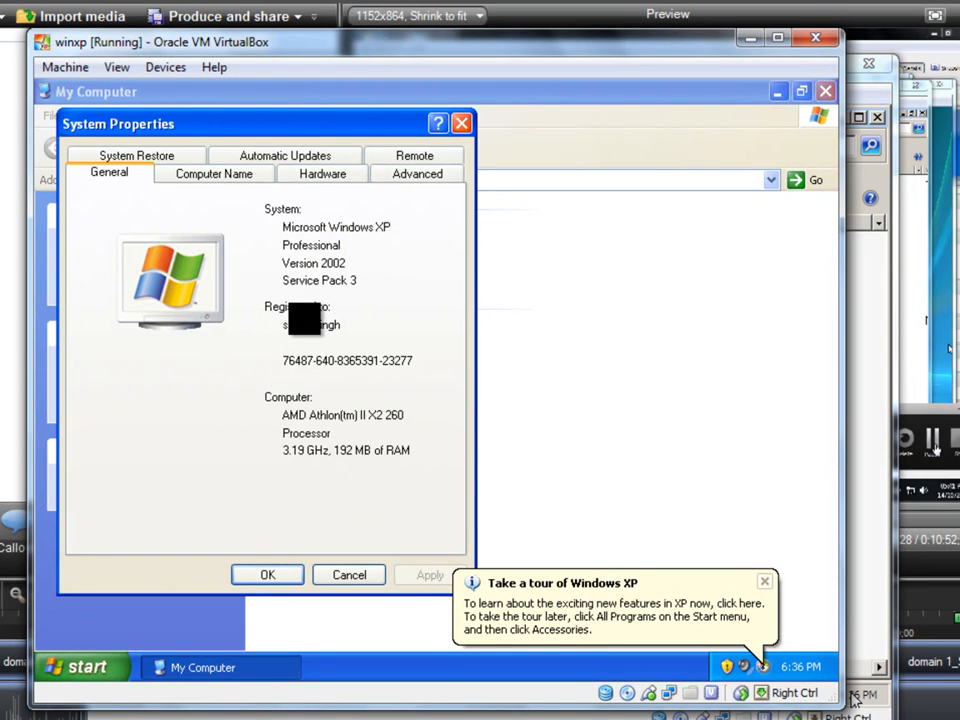
pyautogui.click(205, 170)
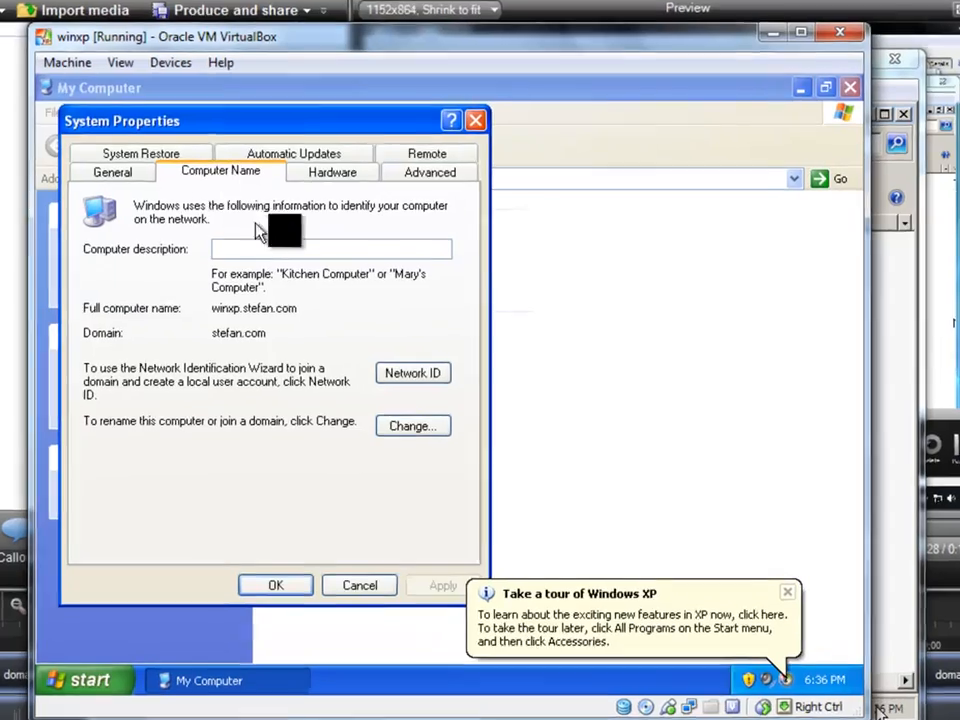